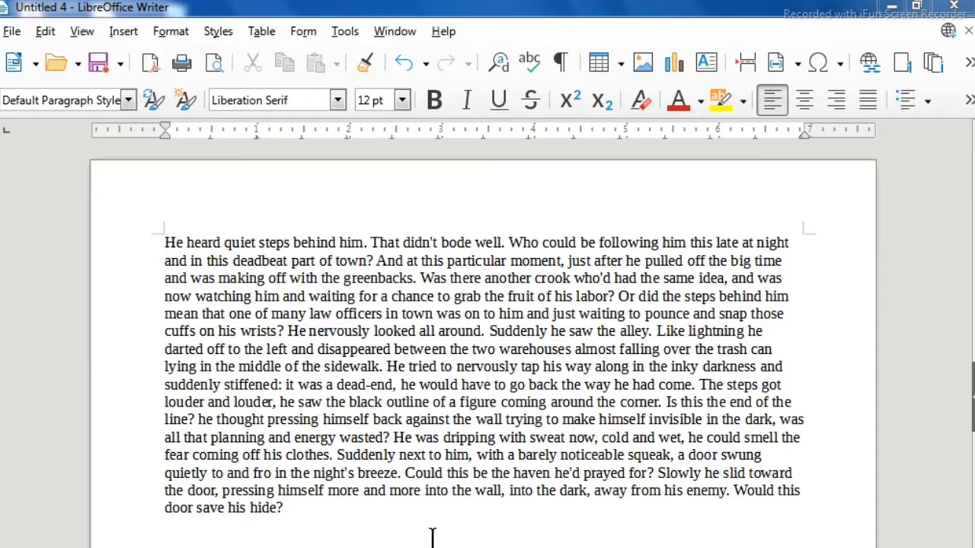
left_click(371, 522)
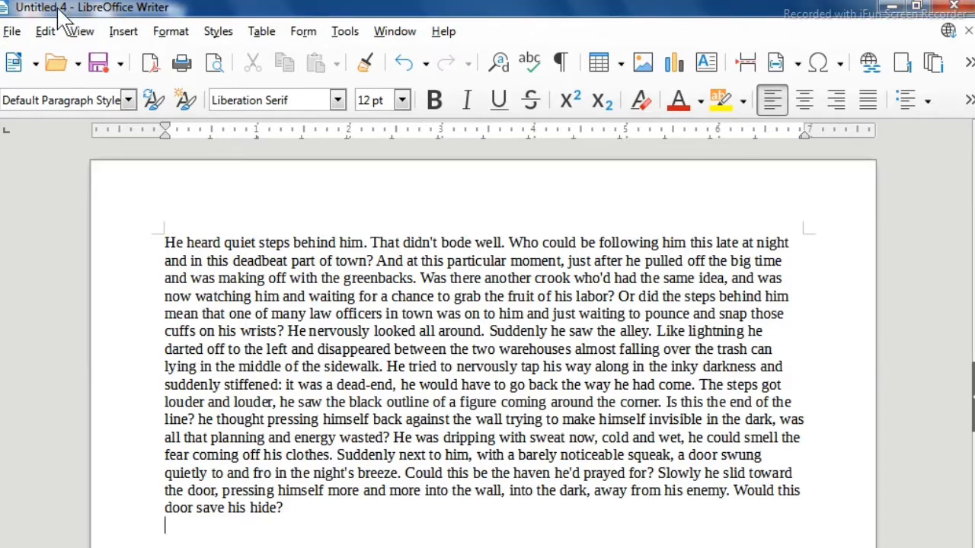
left_click(172, 31)
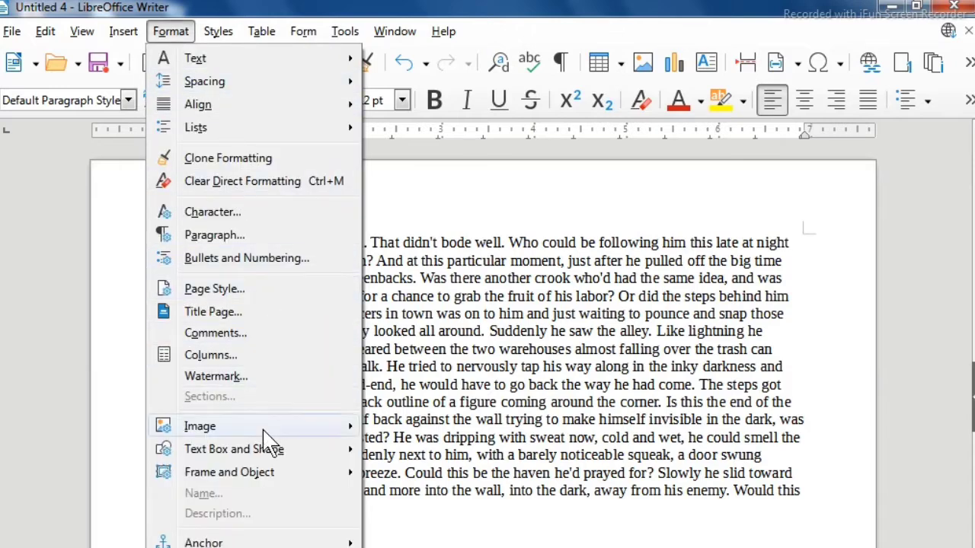
mouse_move(261, 430)
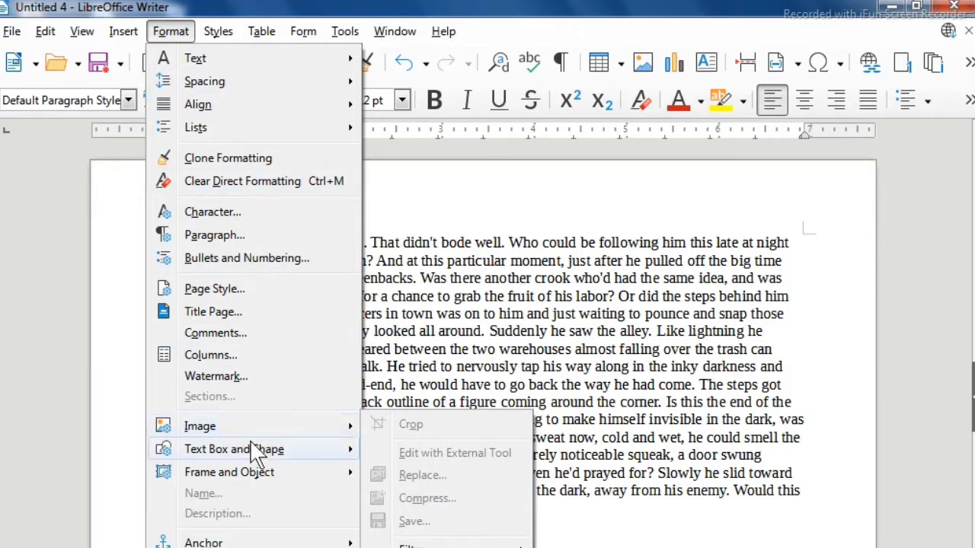
mouse_move(215, 456)
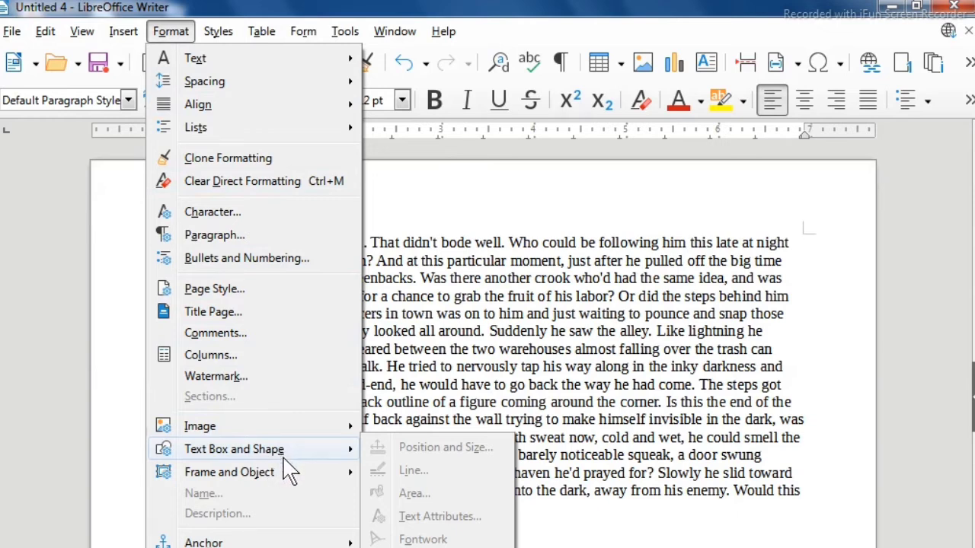
mouse_move(231, 482)
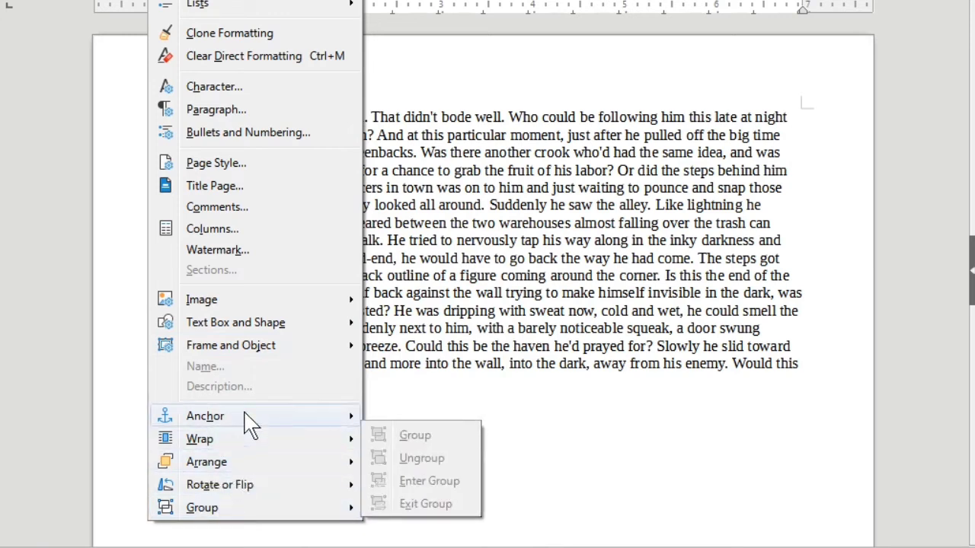
mouse_move(234, 301)
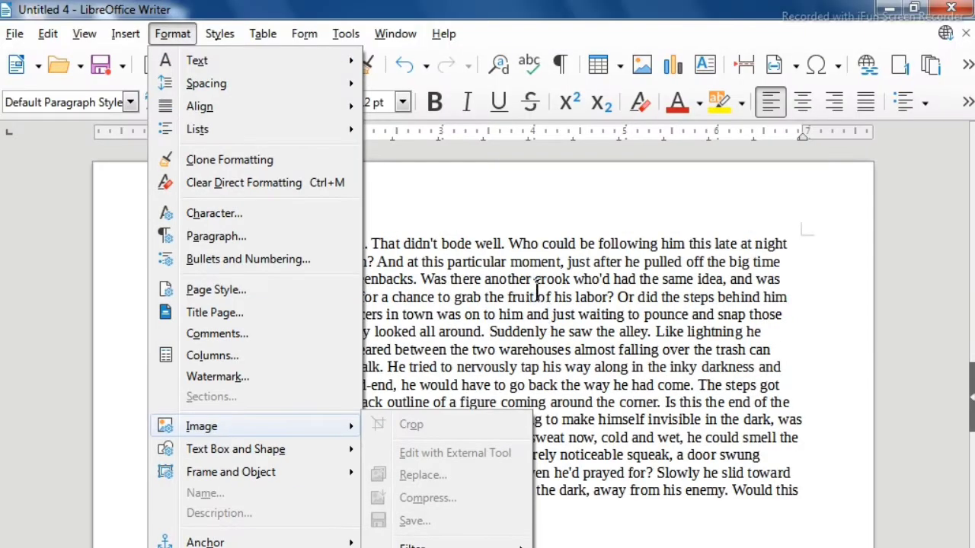
left_click(538, 164)
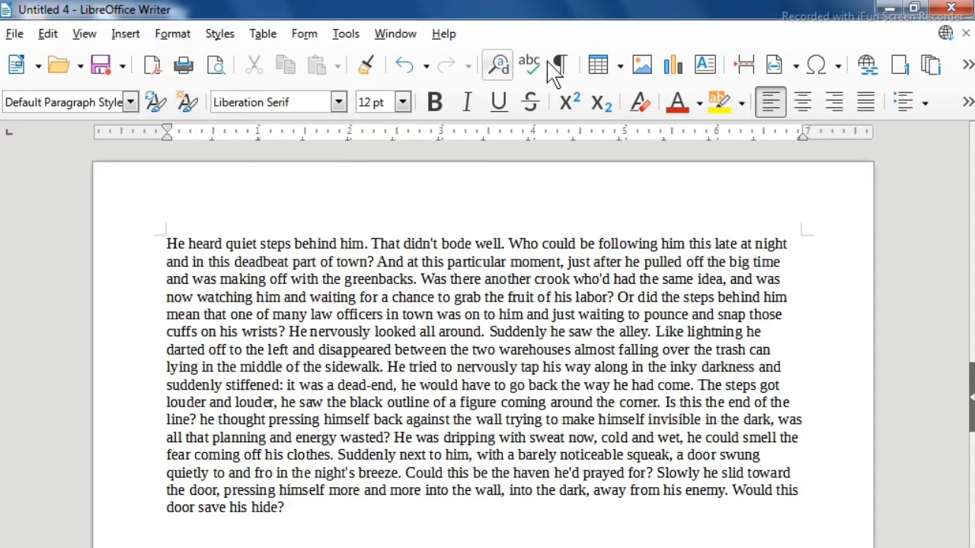
Step: Insert the df image of the Taj Mahal from New folder on the D: drive below the paragraph
left_click(643, 65)
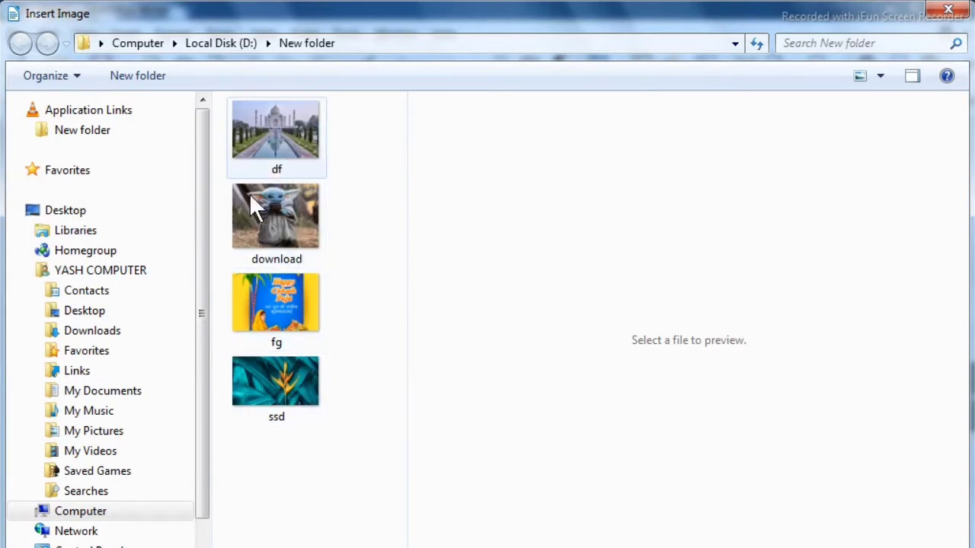
left_click(298, 143)
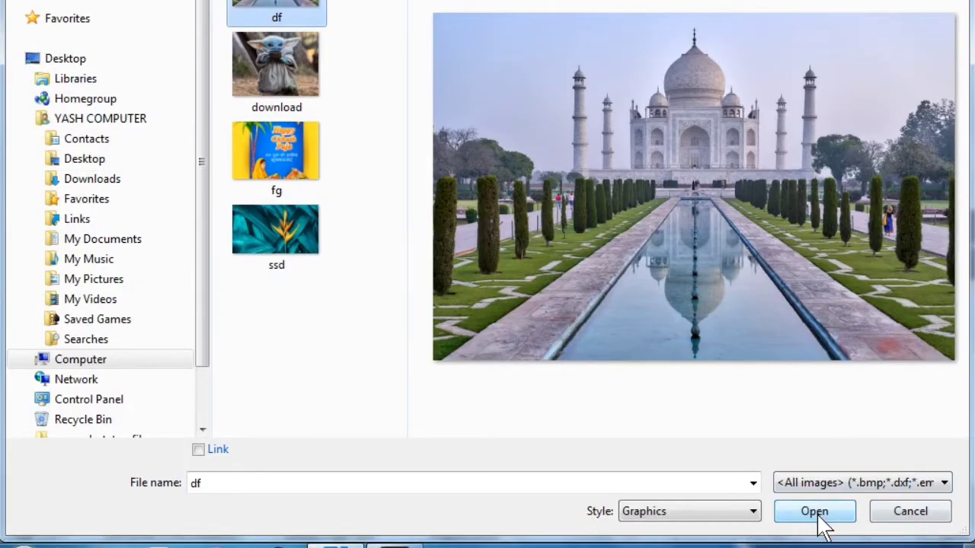
left_click(818, 515)
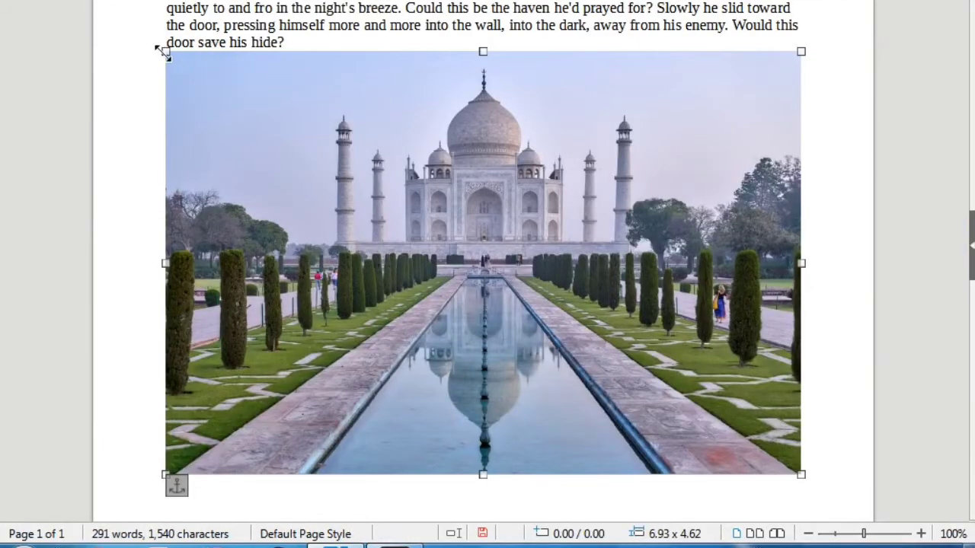
Step: Shrink the inserted image to about 3.07 x 2.05 and place it around the page's middle, just below the text
left_click_drag(163, 52, 488, 145)
scroll(512, 188, "up", 2)
scroll(487, 175, "up", 2)
left_click_drag(478, 198, 480, 163)
left_click_drag(471, 156, 479, 301)
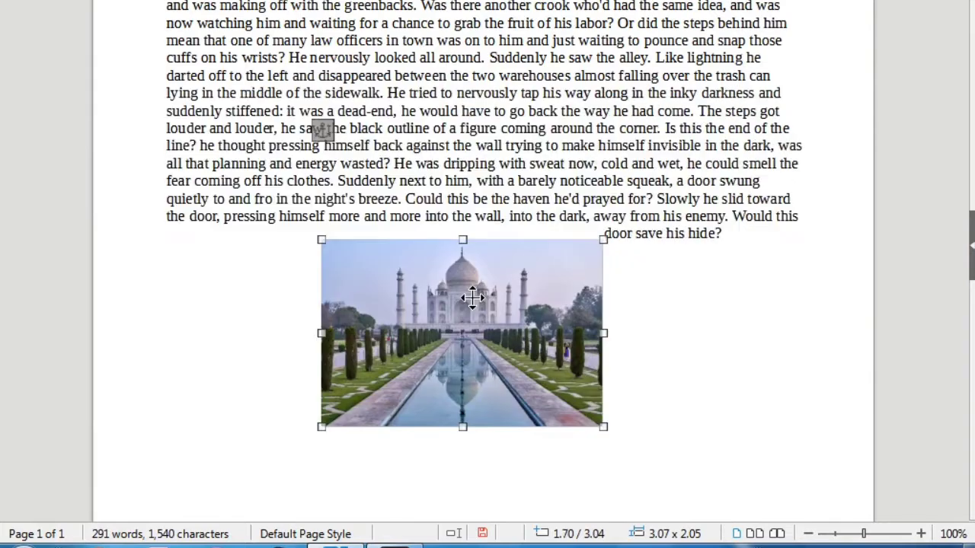
Step: Crop the image from its lower-right corner so mainly the sky and the upper part of the monument remain
scroll(476, 297, "down", 3)
left_click(174, 14)
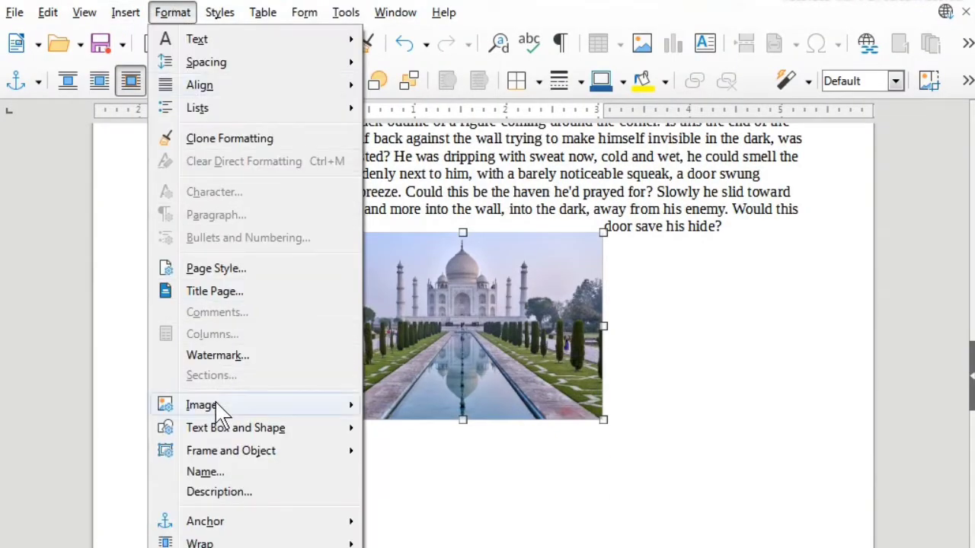
mouse_move(220, 414)
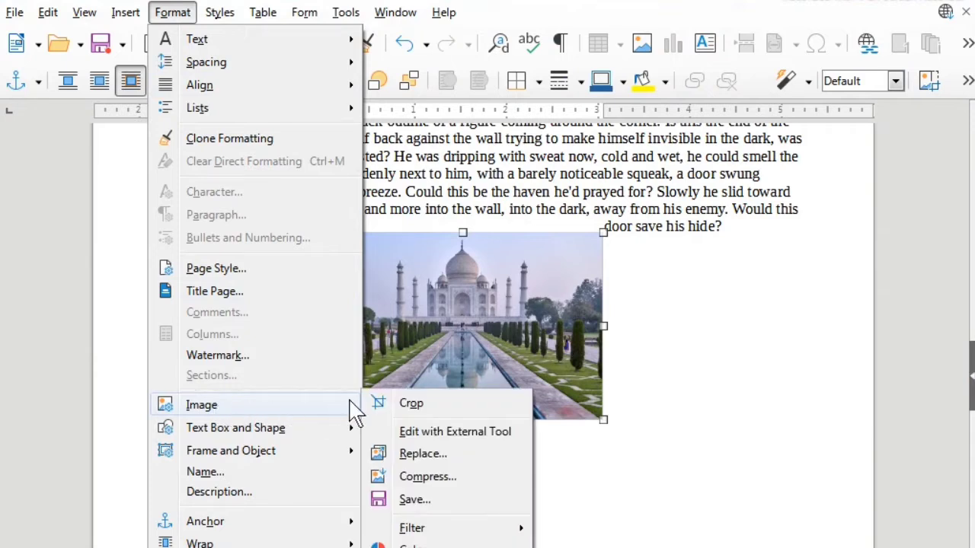
left_click(412, 404)
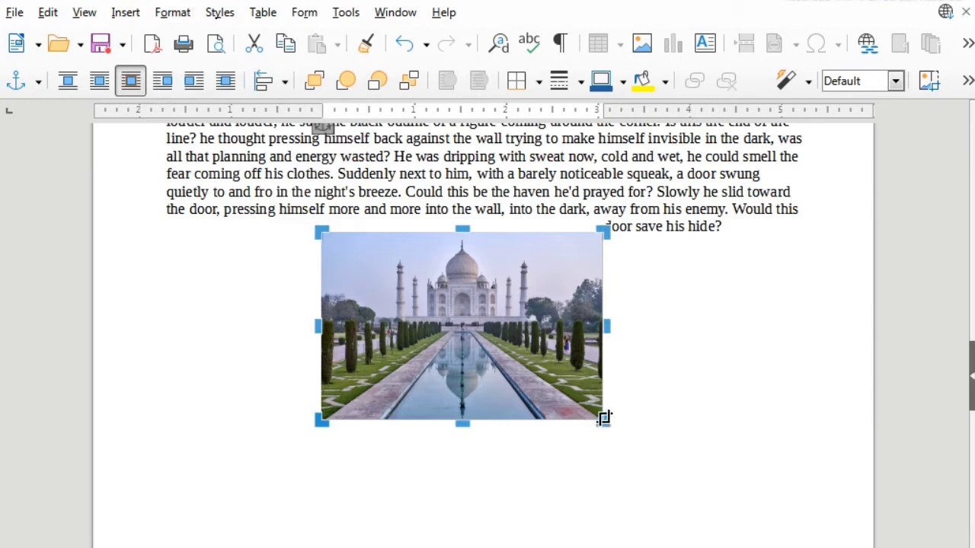
left_click_drag(603, 418, 591, 318)
left_click(512, 374)
left_click(478, 315)
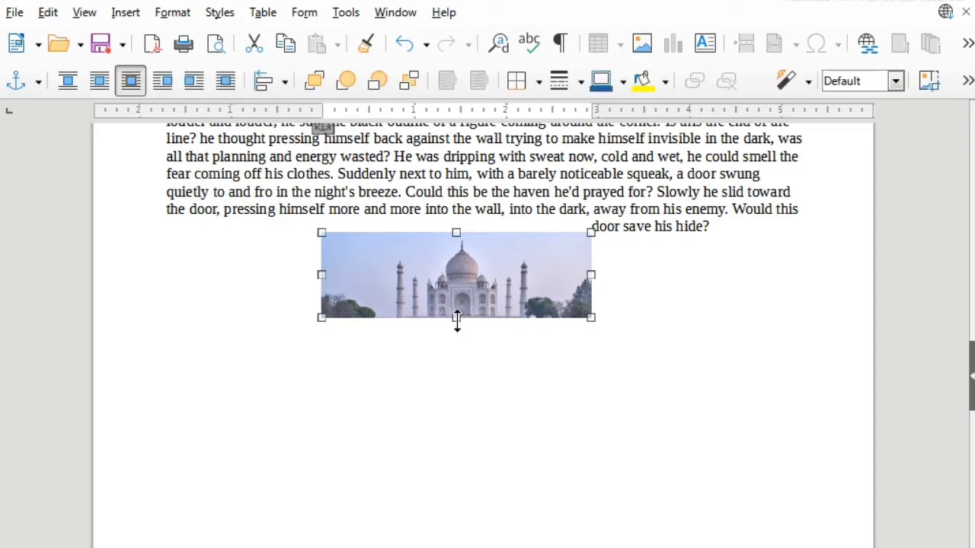
Step: Stretch the cropped image slightly taller, and extend its lower crop edge to bring back the garden and most of the pool
left_click_drag(456, 318, 455, 346)
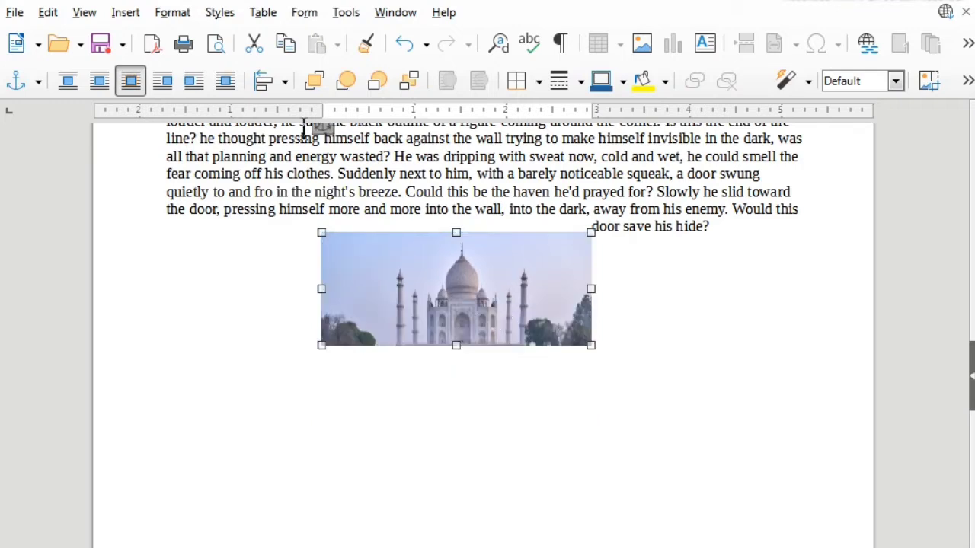
left_click(181, 20)
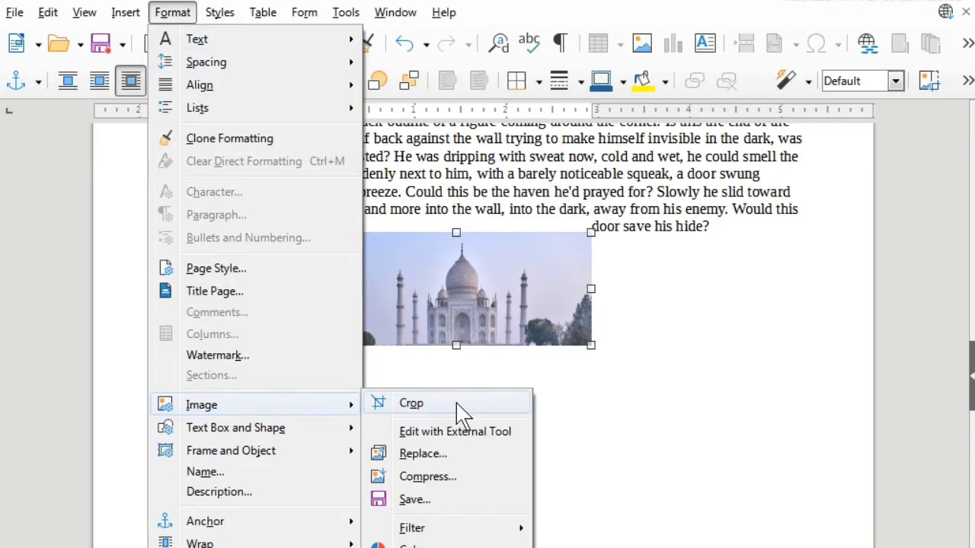
left_click(459, 405)
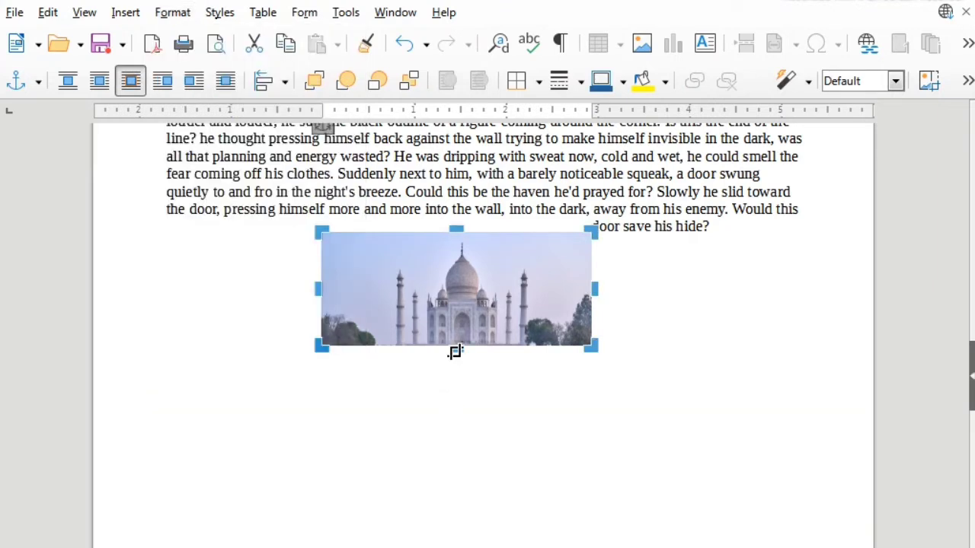
left_click_drag(455, 352, 451, 446)
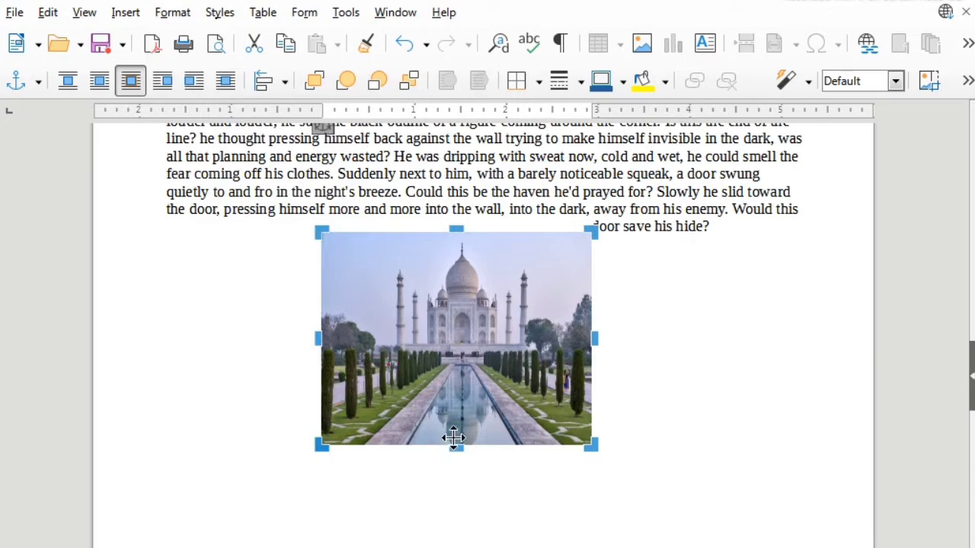
left_click(174, 13)
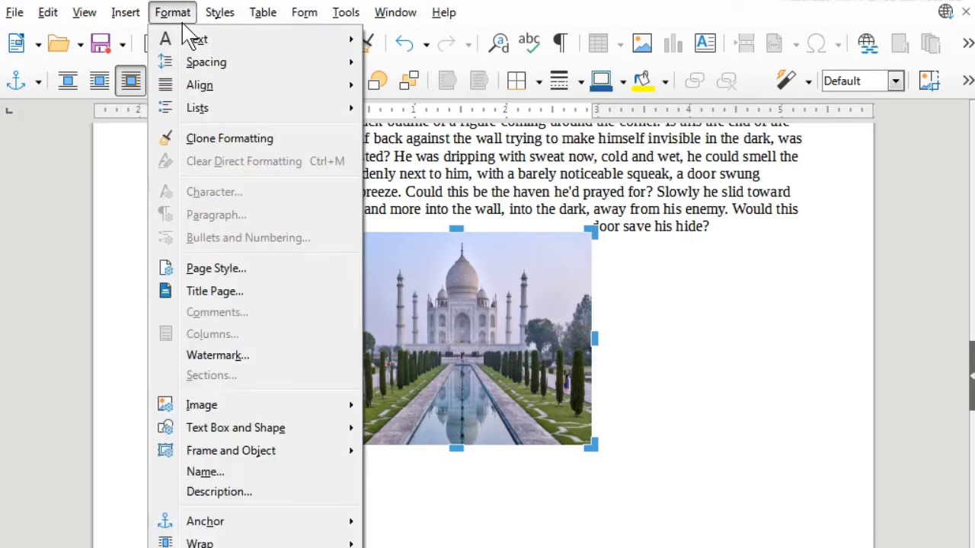
mouse_move(251, 412)
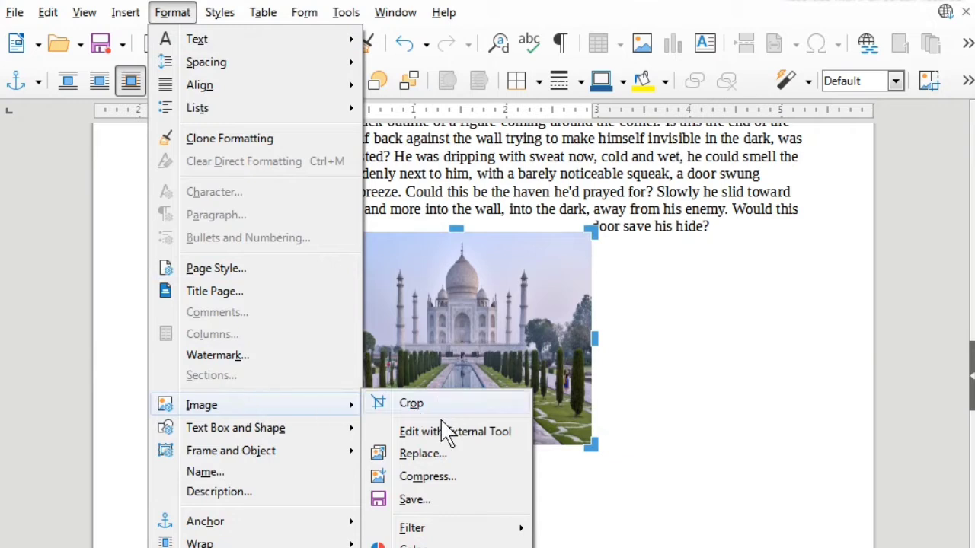
left_click(655, 378)
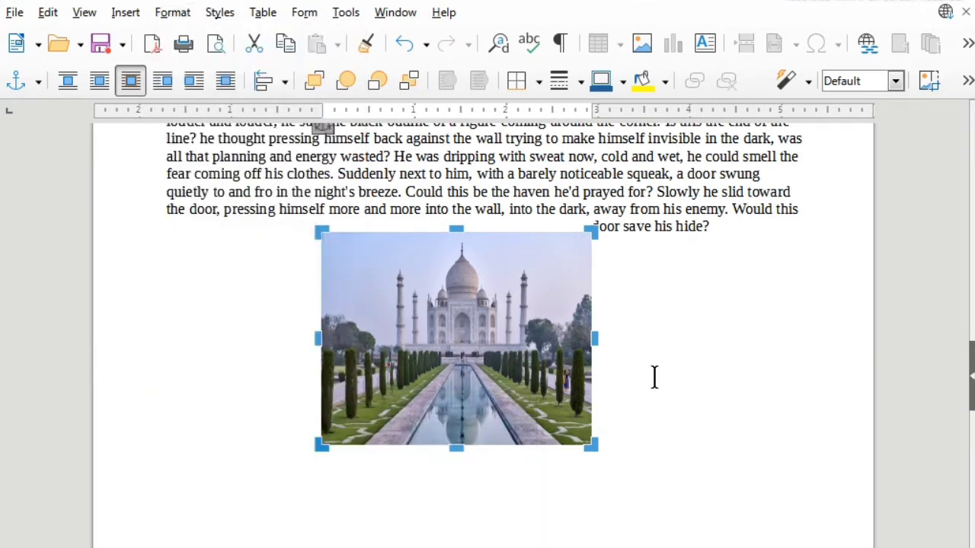
Step: Leave crop mode, reselect the image and open it for editing with the external tool
left_click(650, 389)
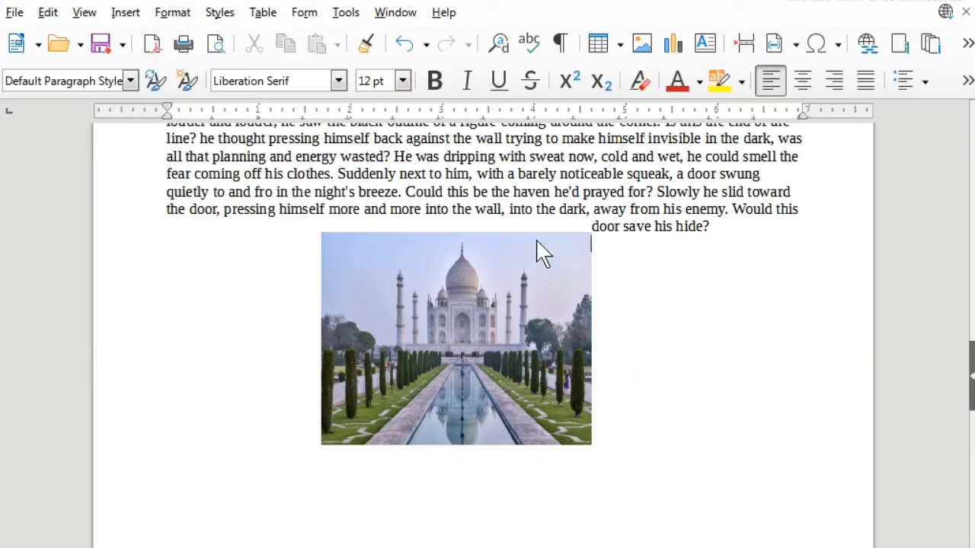
left_click(455, 324)
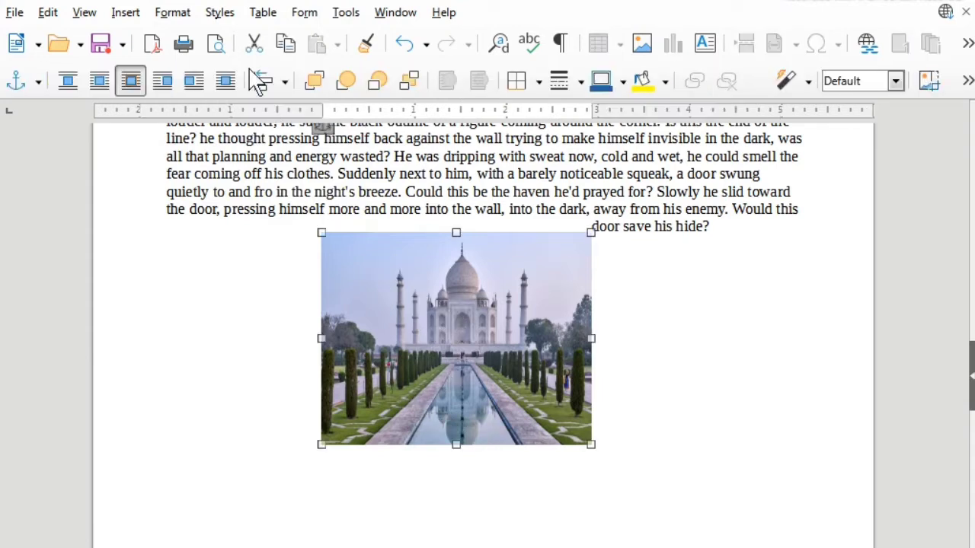
left_click(189, 17)
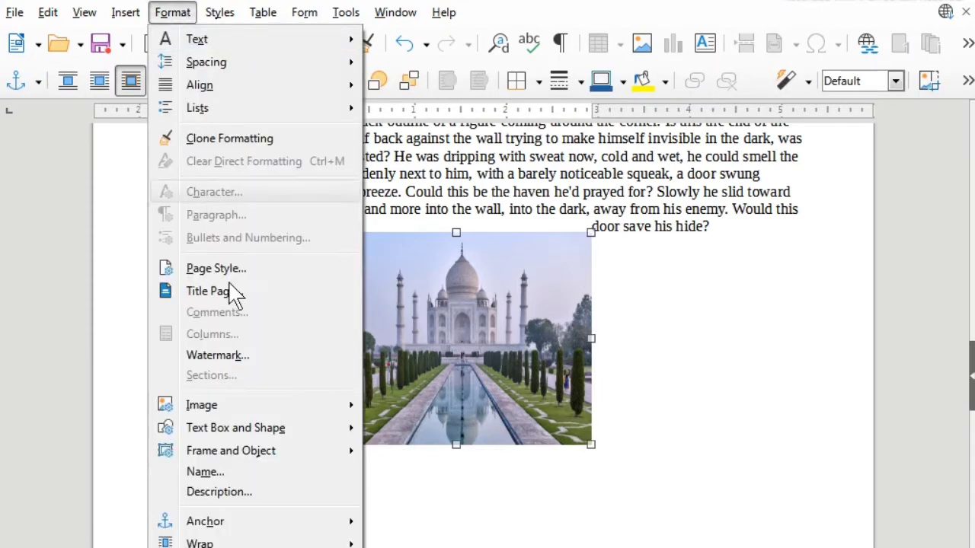
mouse_move(245, 411)
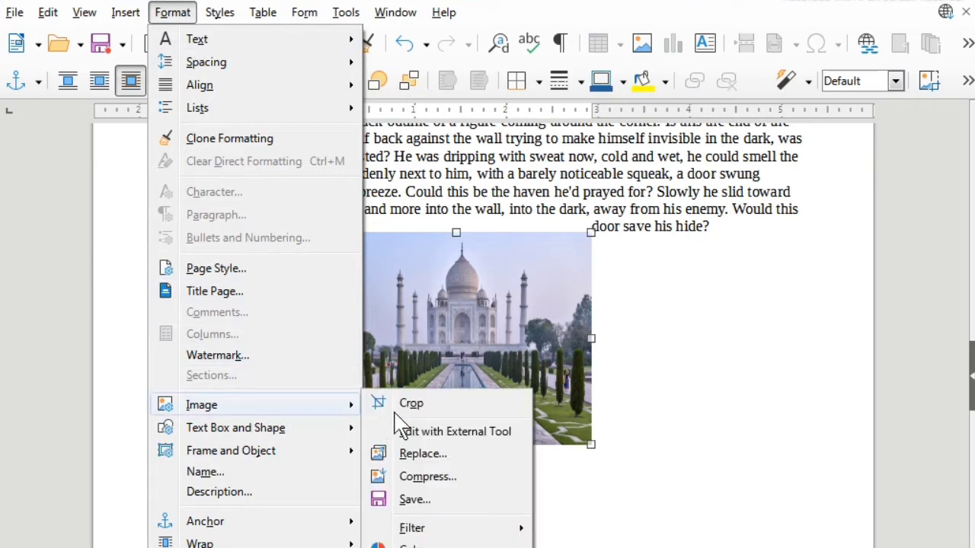
left_click(466, 432)
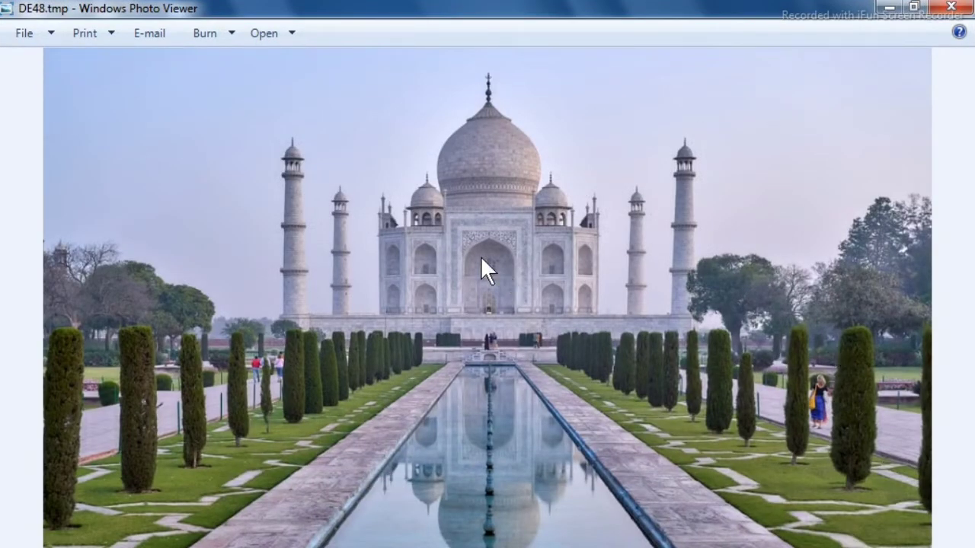
Step: Open the picture from Windows Photo Viewer in Adobe Photoshop and maximize the Photoshop window
left_click(288, 33)
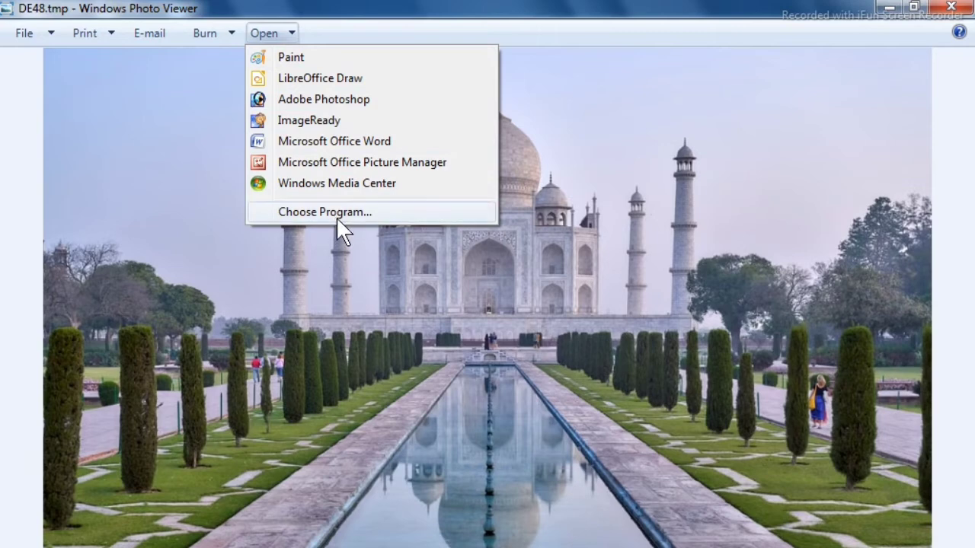
left_click(309, 101)
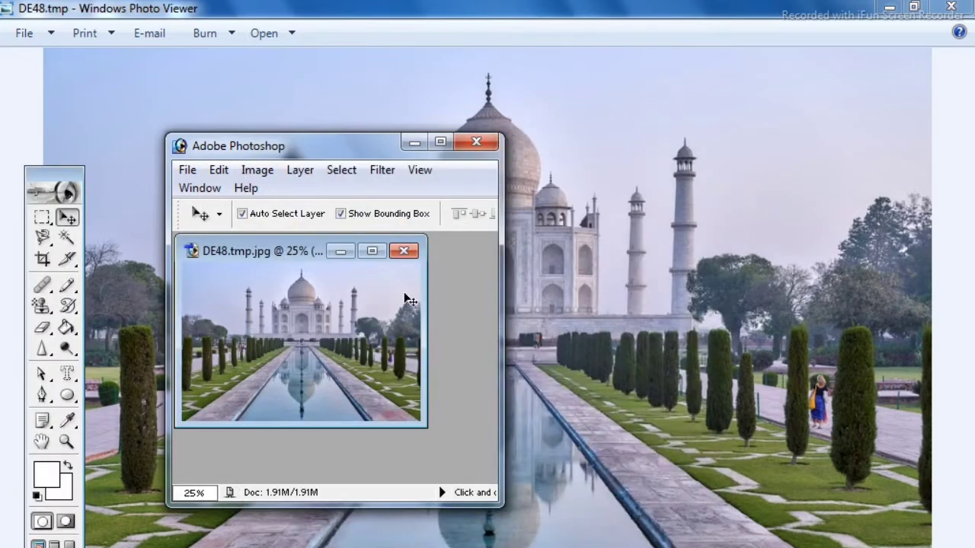
left_click(442, 143)
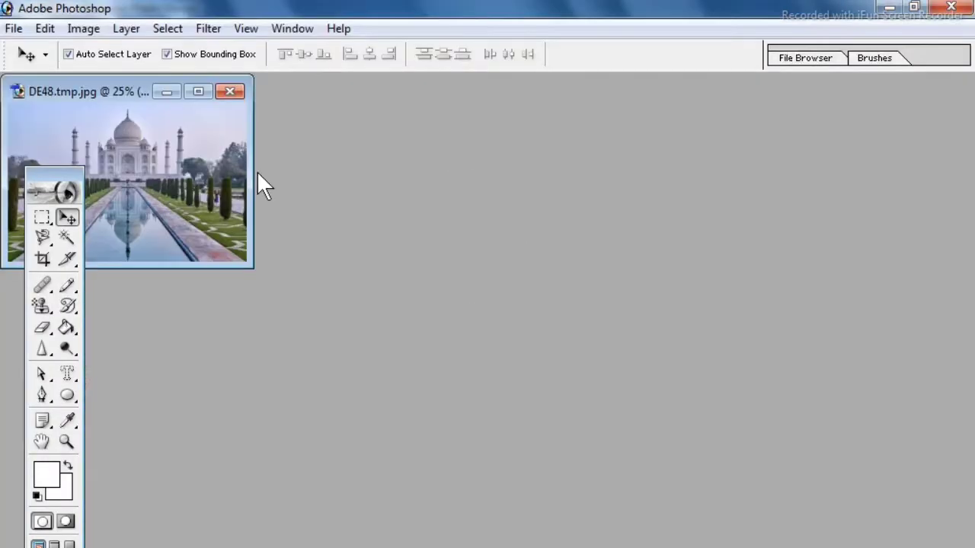
Step: Adjust the image's midtone color balance to +73 toward red and -28 toward magenta, and move the image window clear of the toolbox
left_click(83, 29)
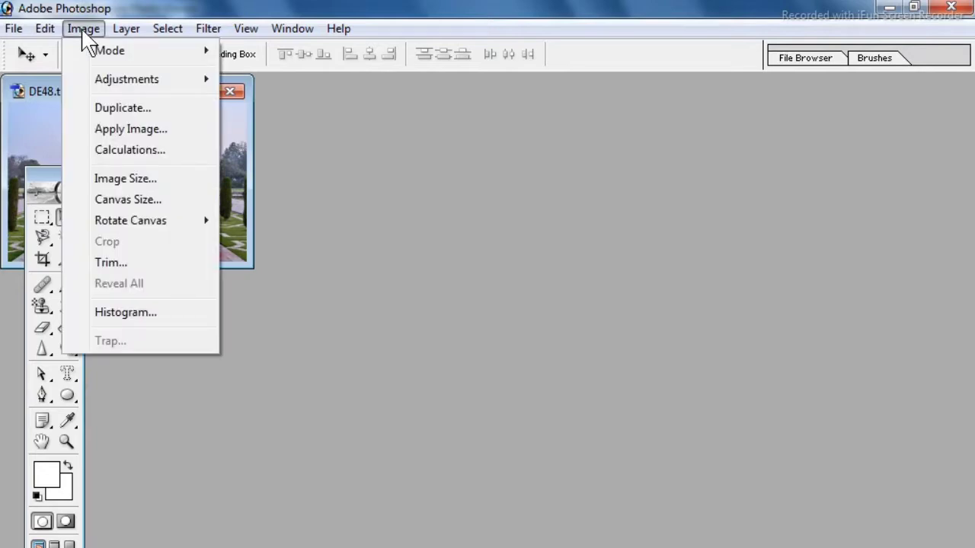
mouse_move(124, 85)
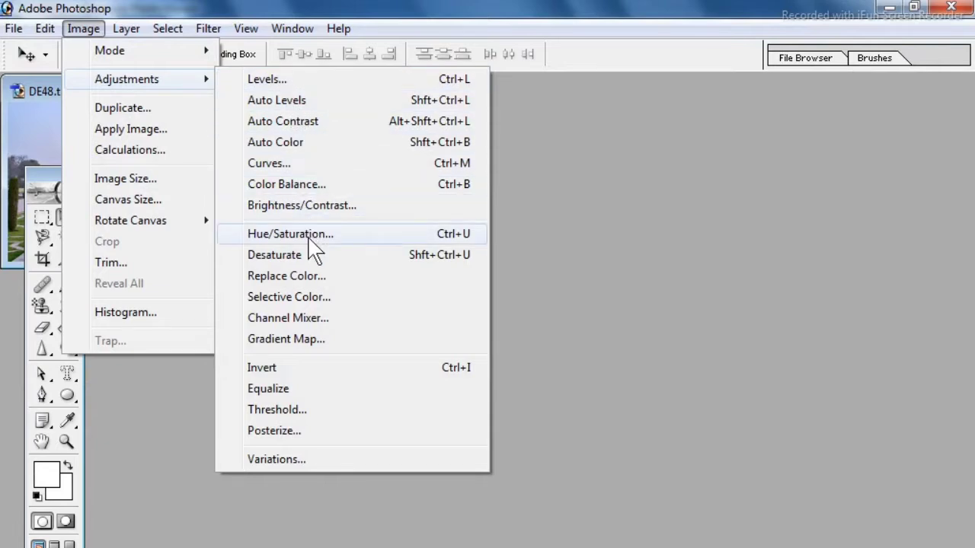
left_click(319, 189)
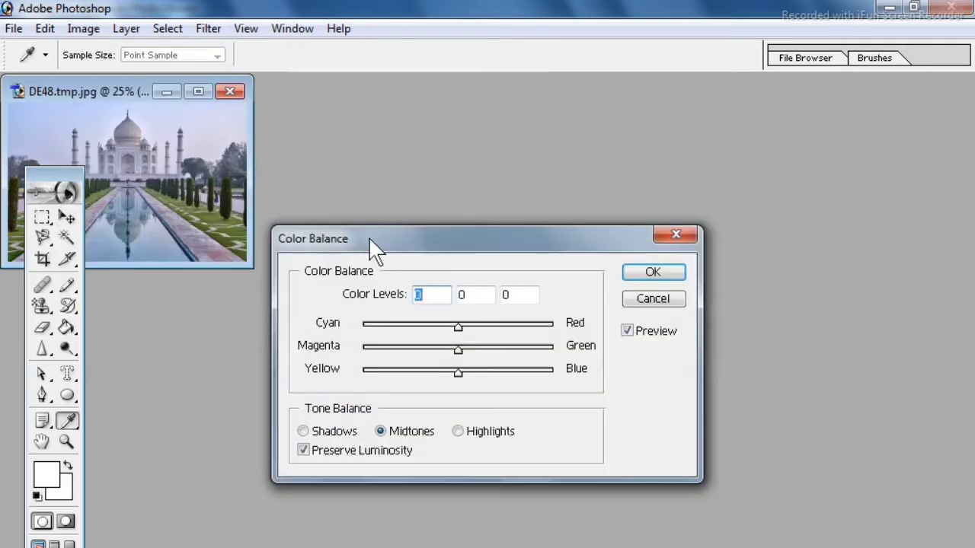
left_click_drag(370, 240, 373, 192)
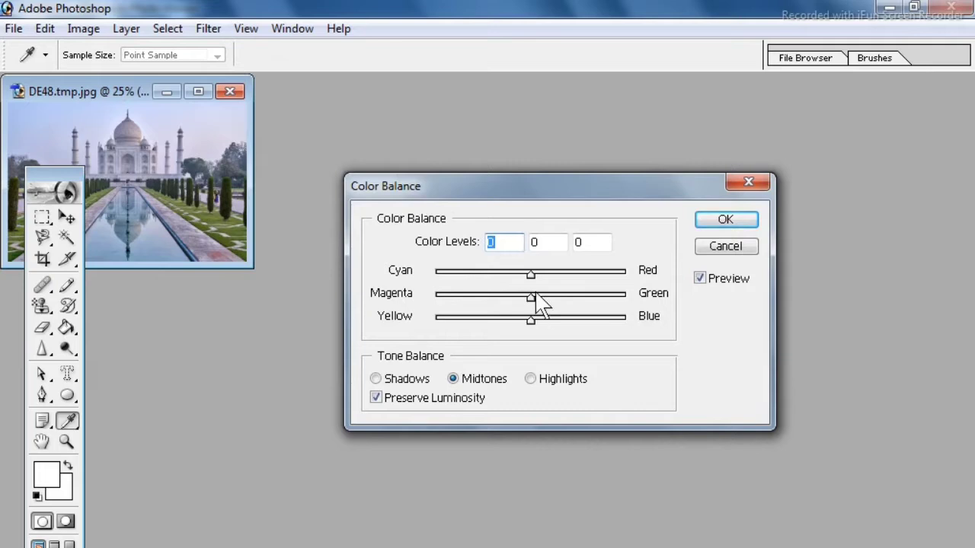
left_click_drag(530, 274, 601, 291)
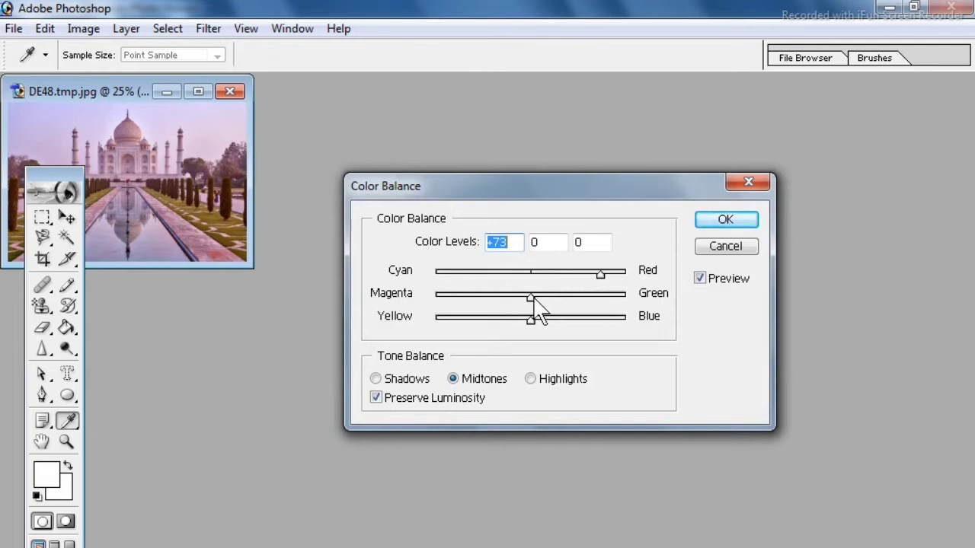
left_click_drag(533, 297, 503, 297)
left_click(724, 220)
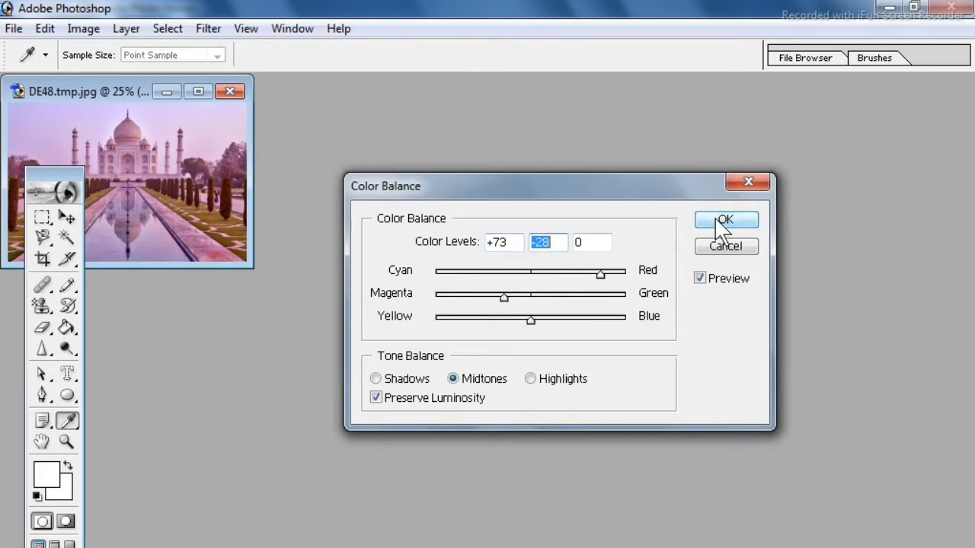
key("v")
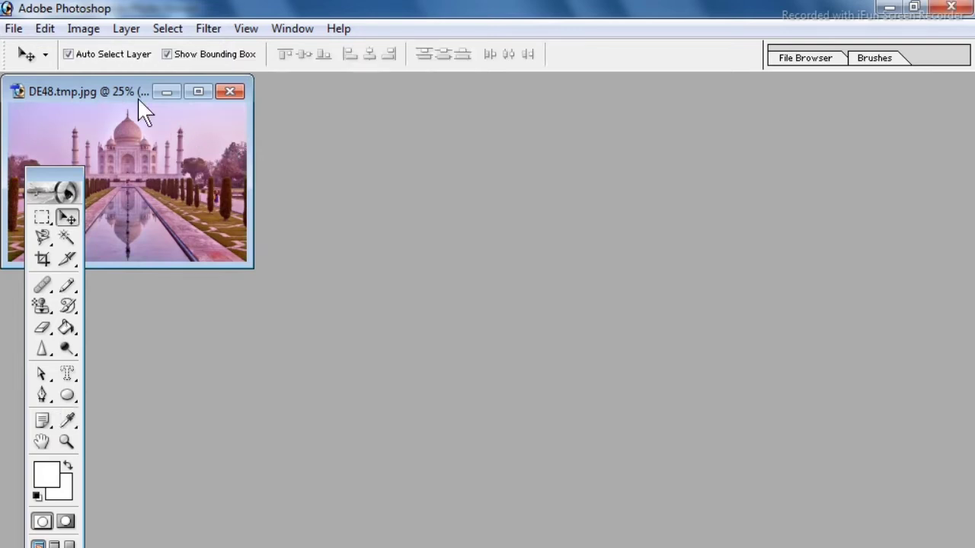
left_click_drag(129, 92, 321, 171)
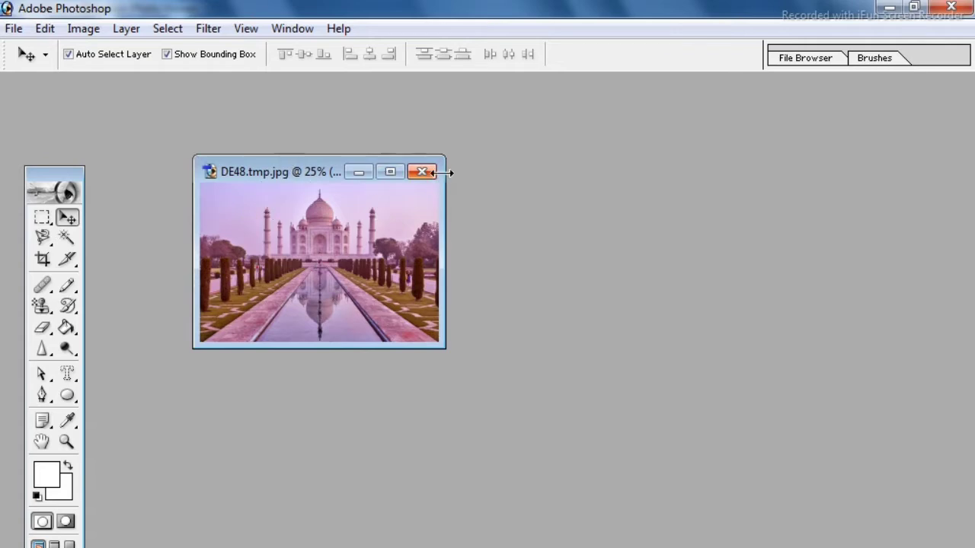
Step: Exit Photoshop, saving the image changes as a JPEG with quality 9 (High), and close Windows Photo Viewer to return to the Writer document
left_click(13, 31)
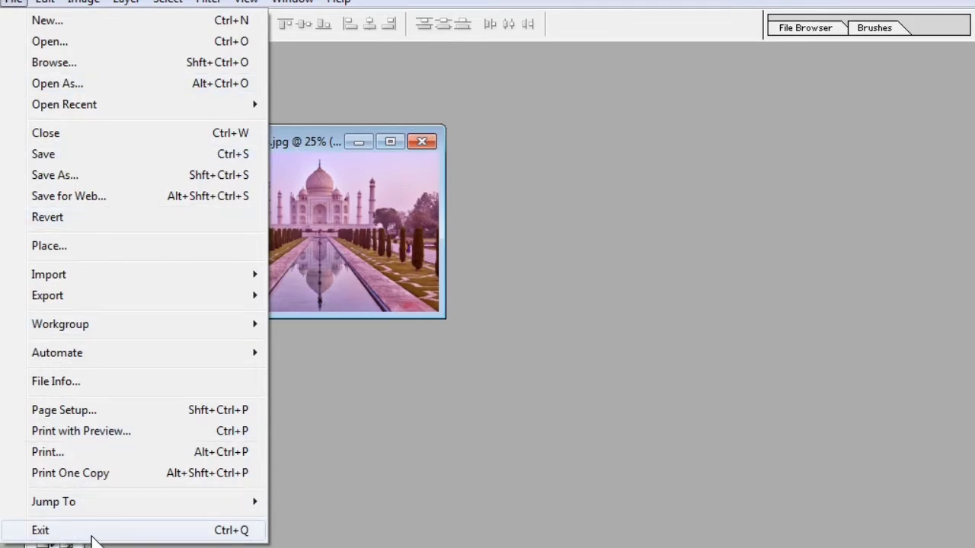
left_click(92, 535)
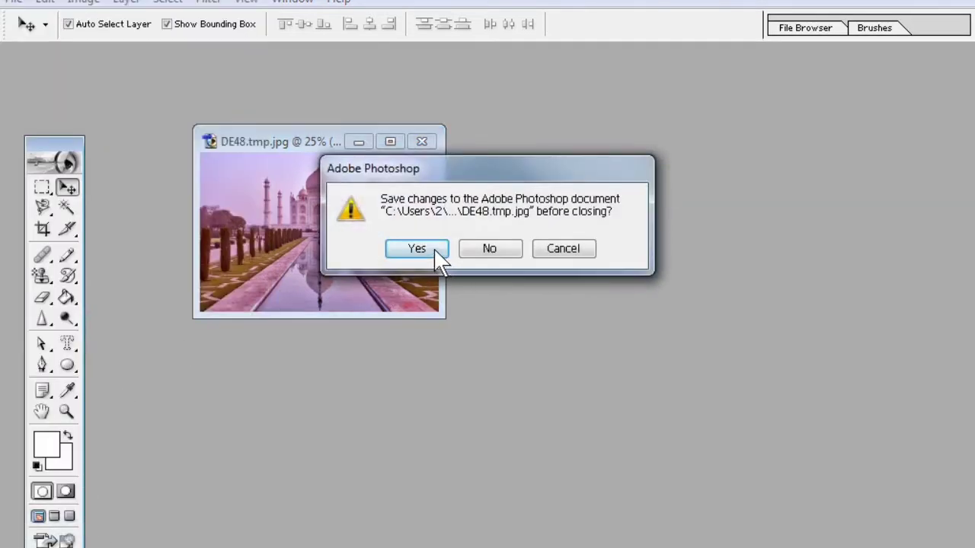
left_click(434, 250)
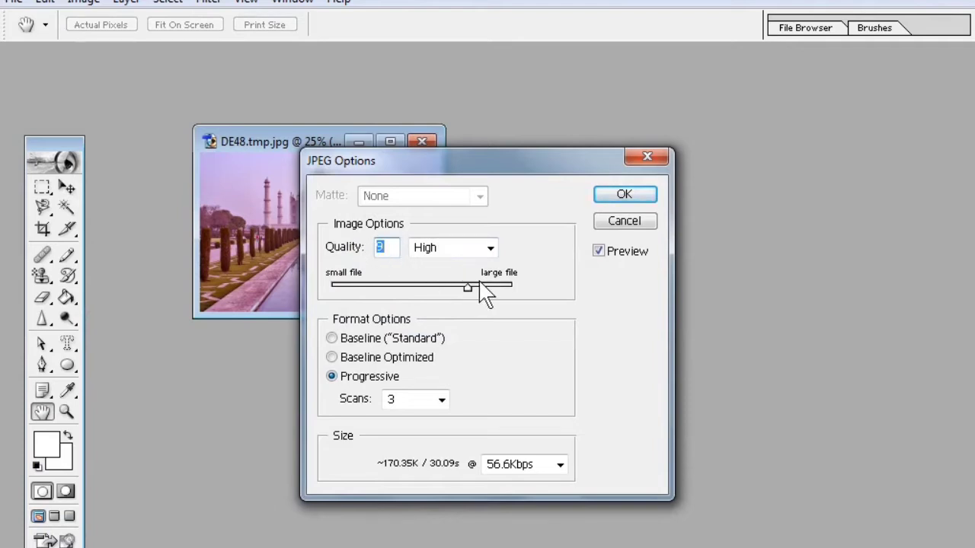
mouse_move(465, 285)
left_mouse_down()
mouse_move(474, 289)
mouse_move(428, 293)
mouse_move(463, 299)
left_mouse_up()
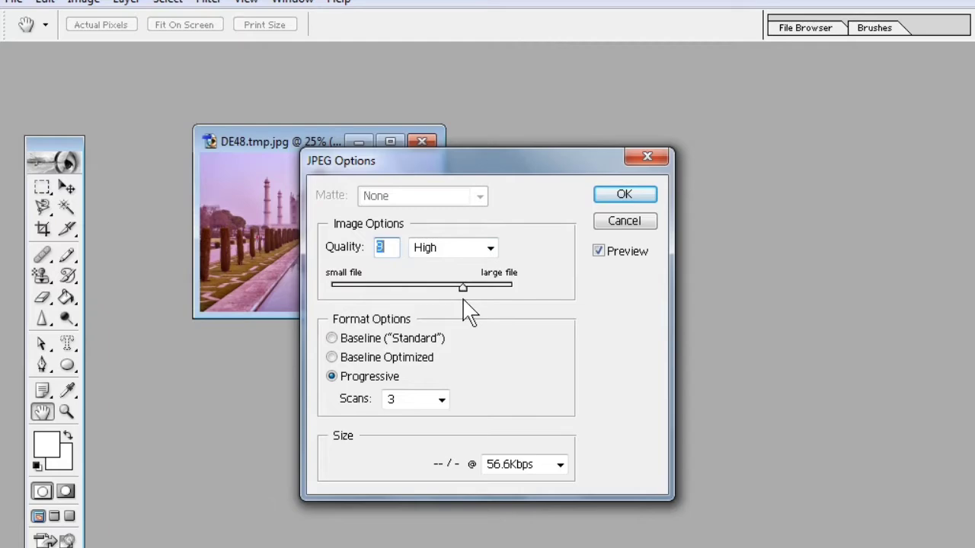
left_click(625, 196)
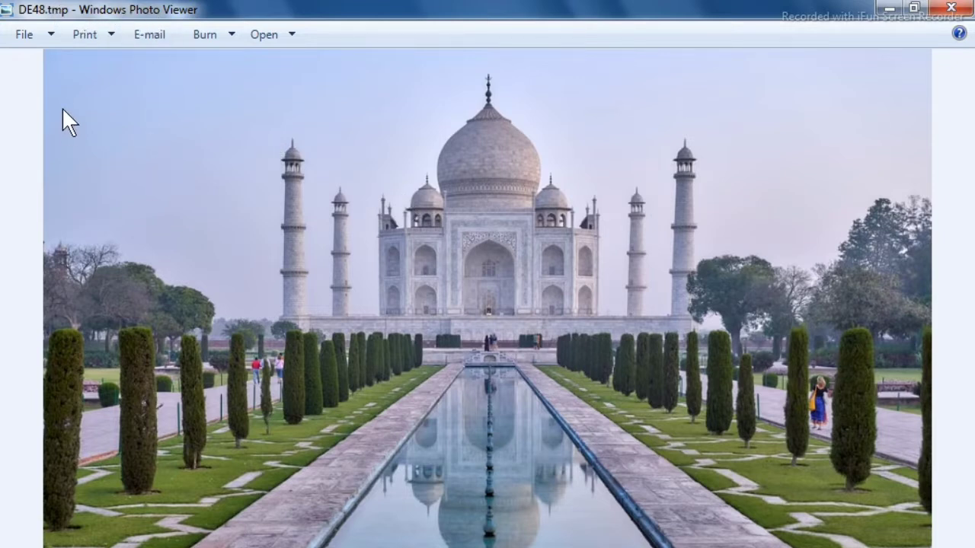
left_click(26, 36)
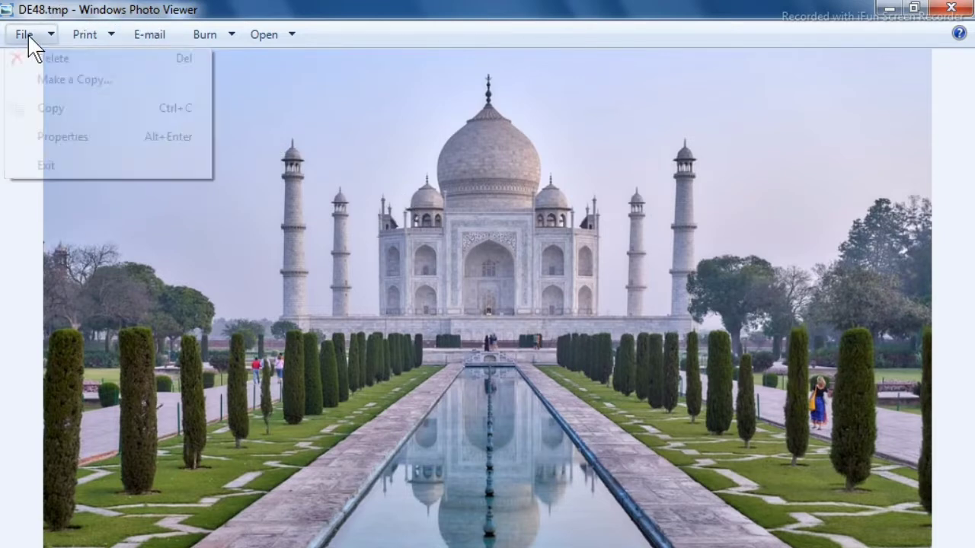
left_click(47, 168)
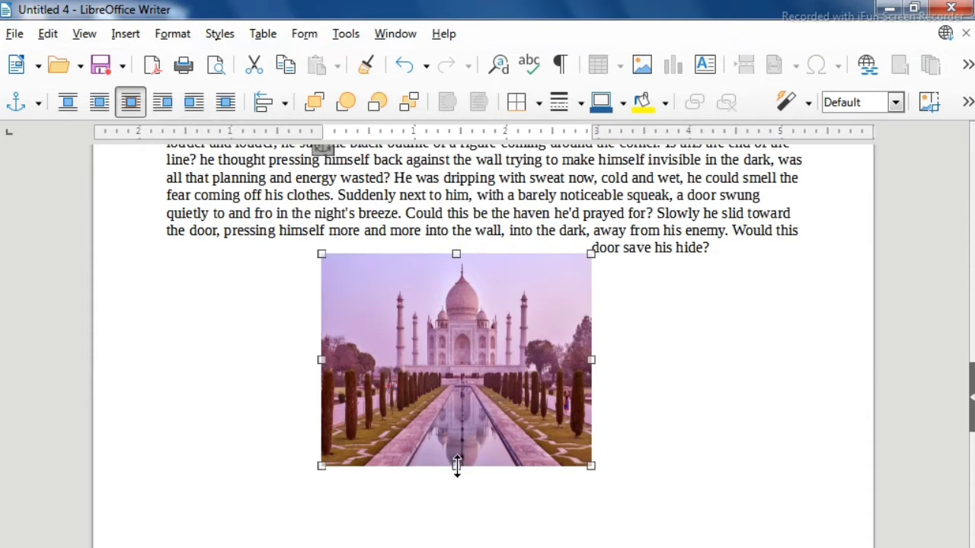
Step: Reduce the image's height slightly from its lower edge, and replace it with the picture ssd
left_click_drag(456, 465, 456, 434)
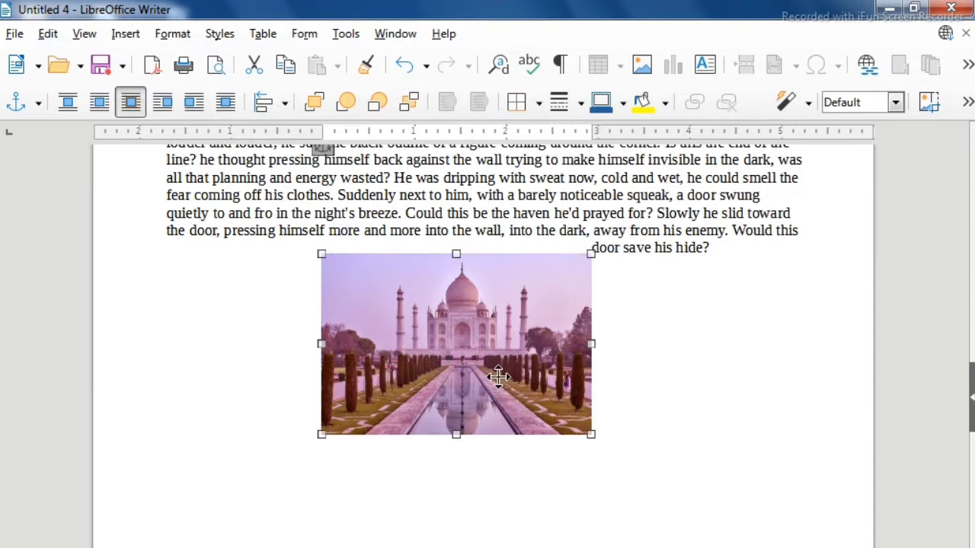
left_click(126, 35)
left_click(178, 44)
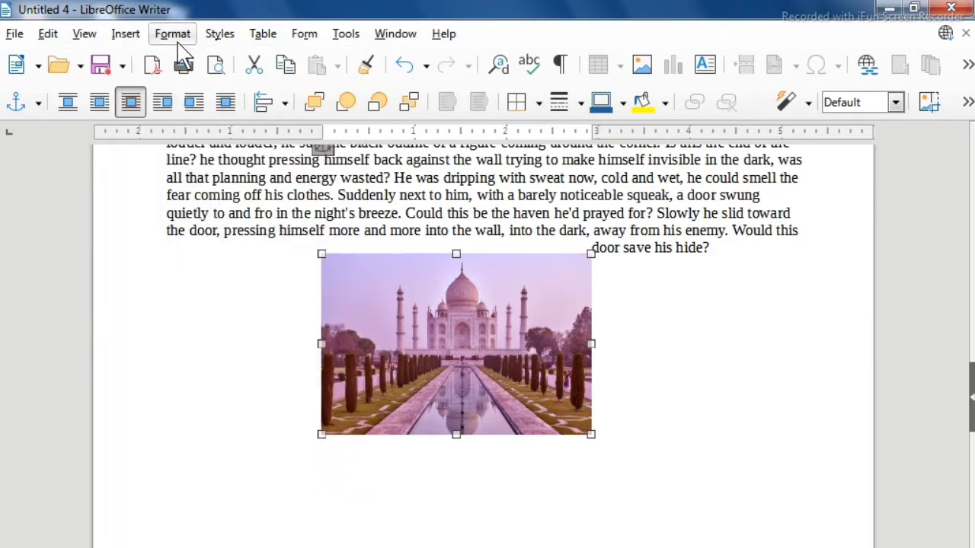
left_click(178, 44)
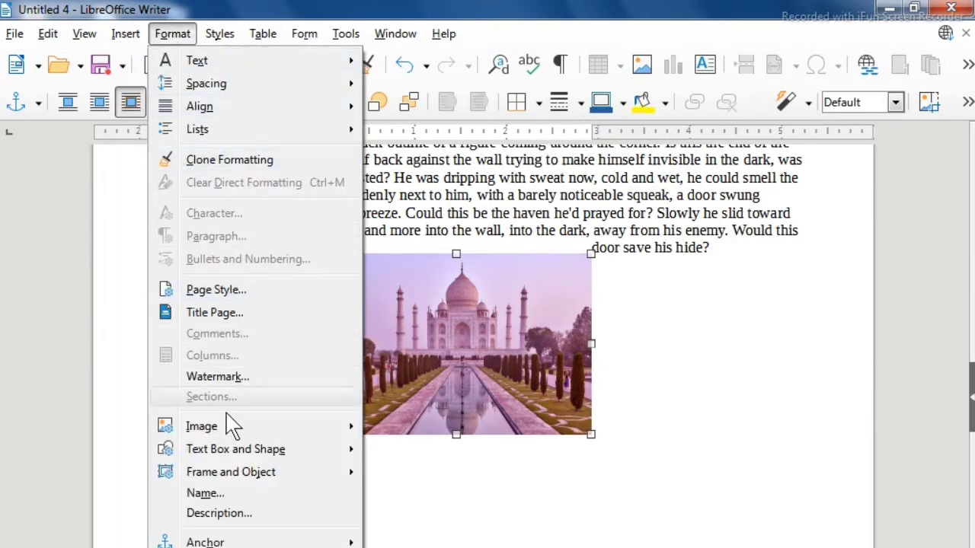
mouse_move(321, 429)
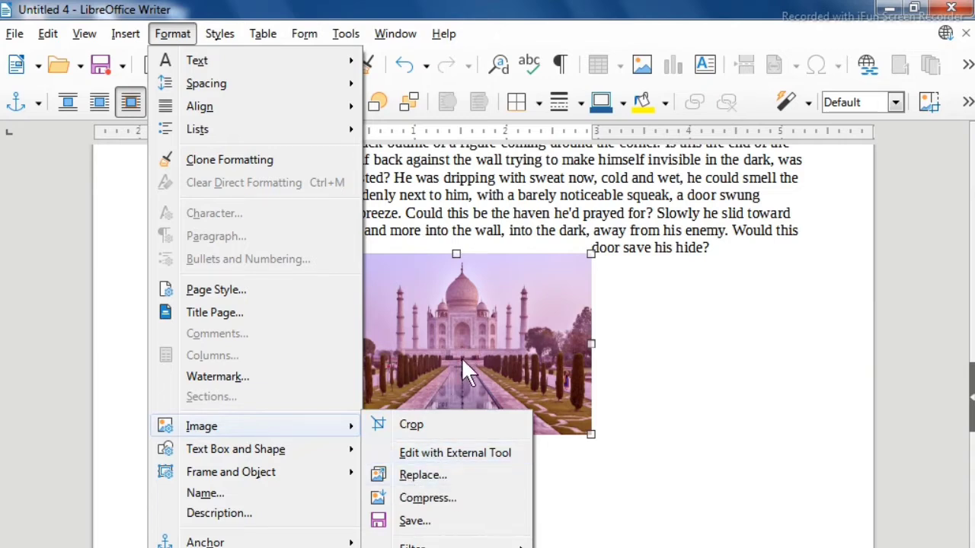
left_click(421, 475)
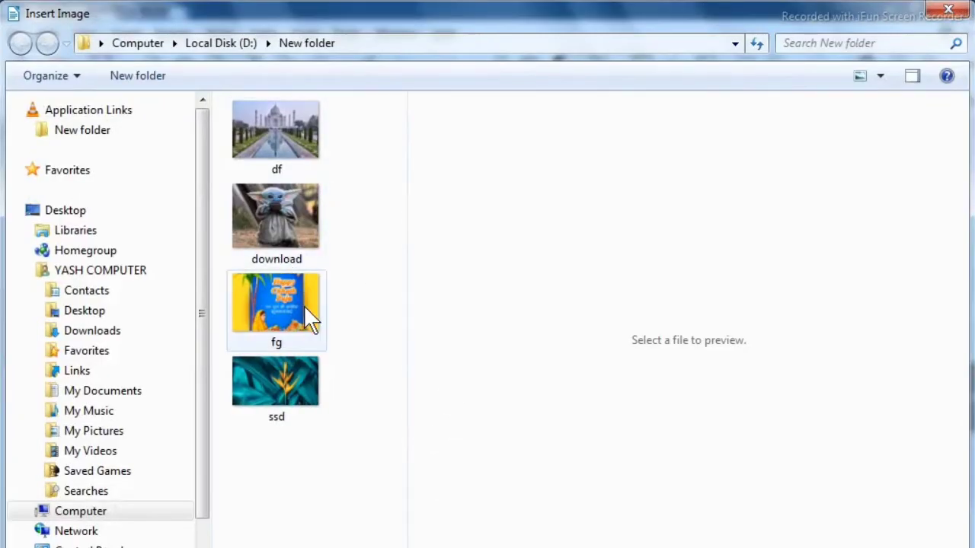
left_click(287, 363)
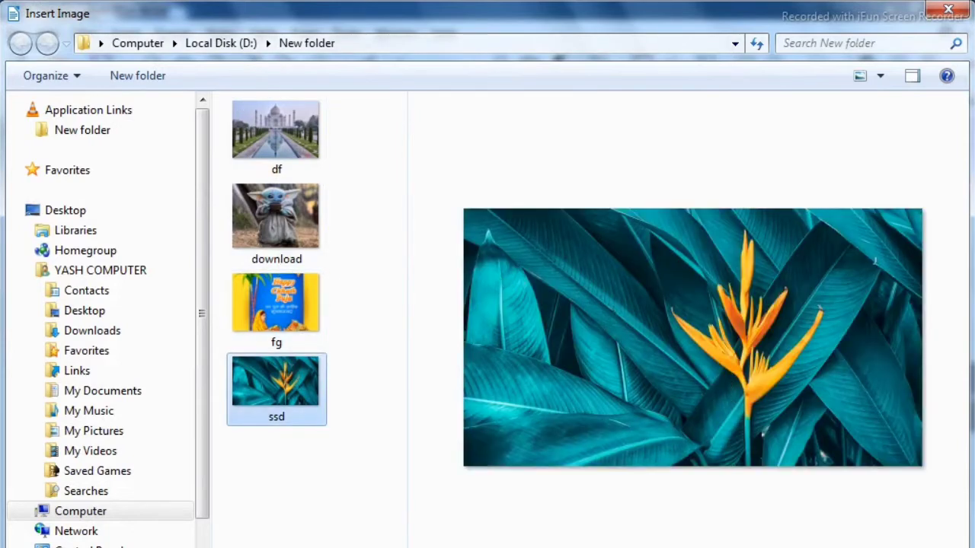
double_click(287, 362)
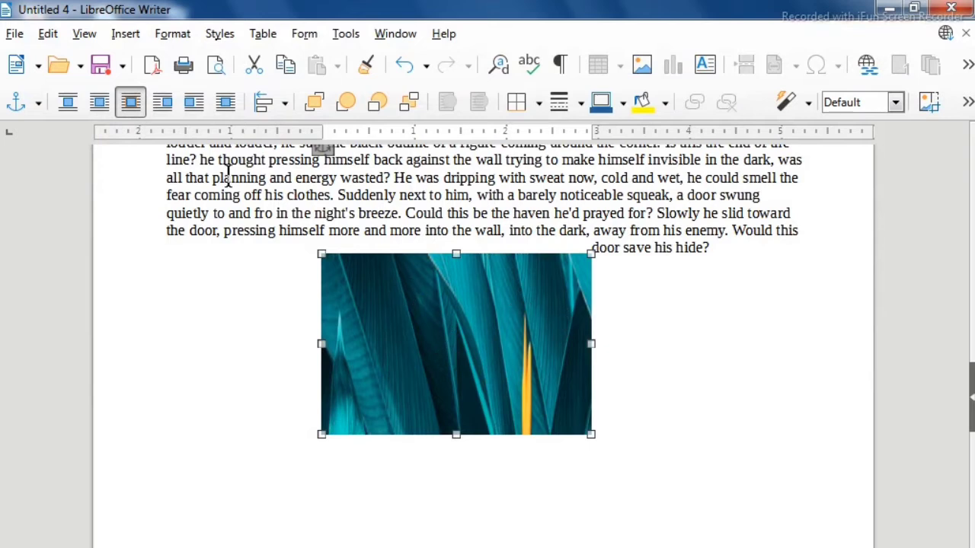
Step: Compress the leaf image using a JPEG quality below 80
left_click(174, 35)
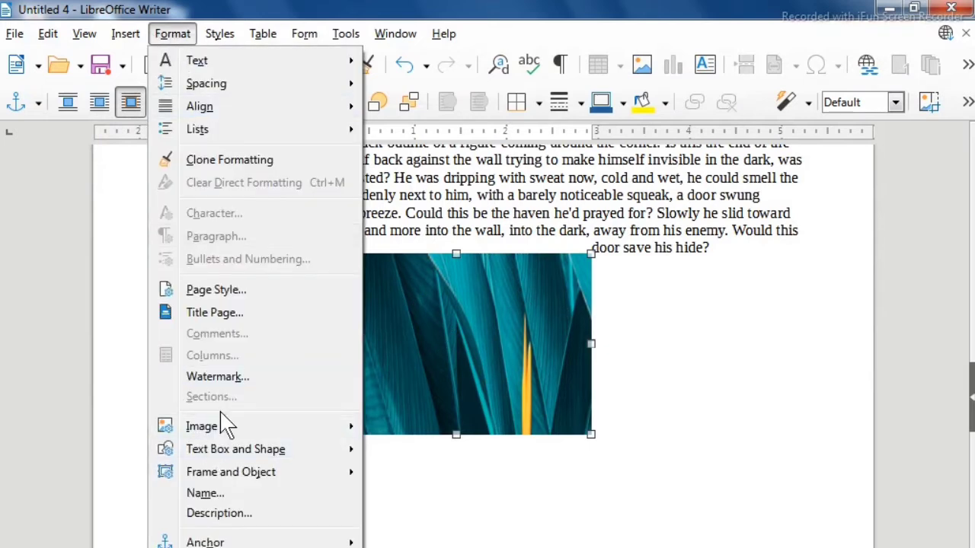
mouse_move(226, 428)
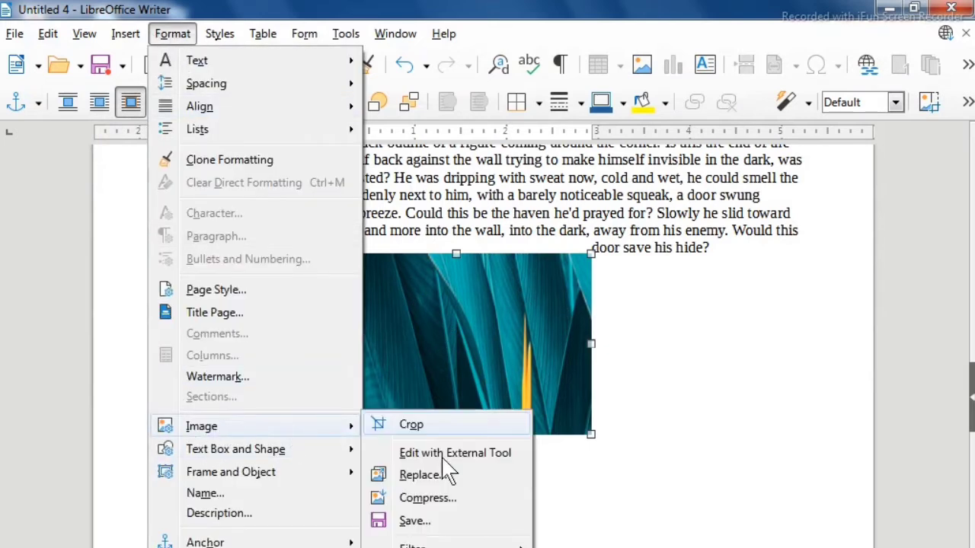
left_click(427, 499)
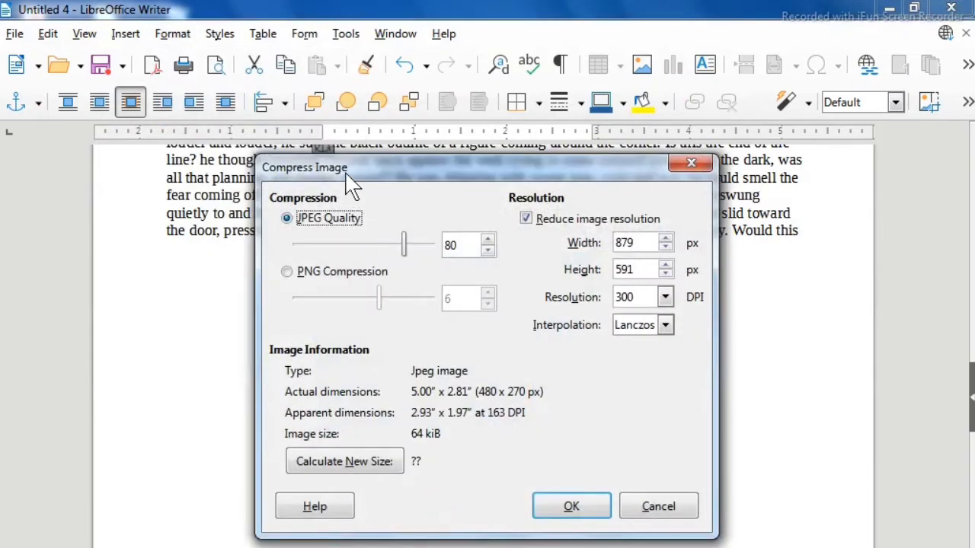
left_click_drag(351, 183, 531, 193)
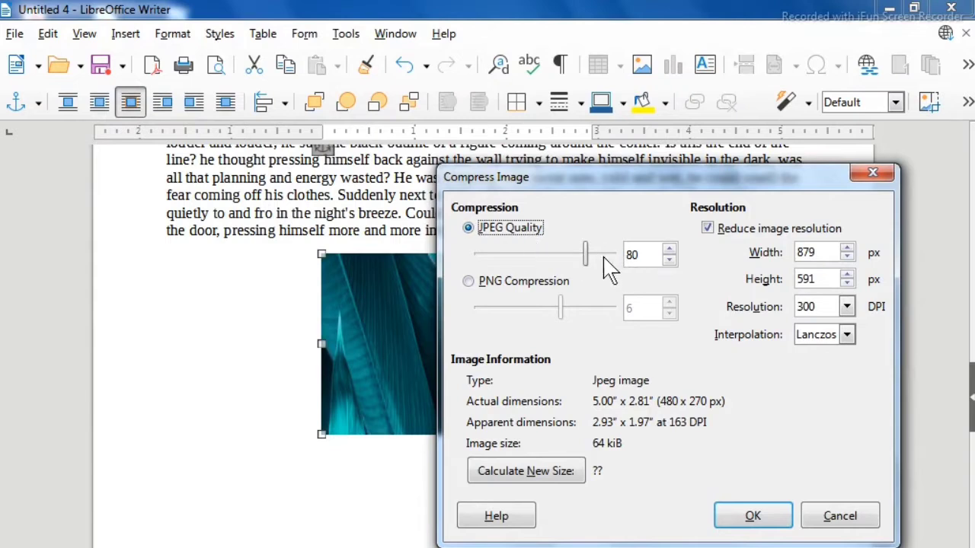
left_click_drag(586, 255, 523, 259)
left_click(783, 524)
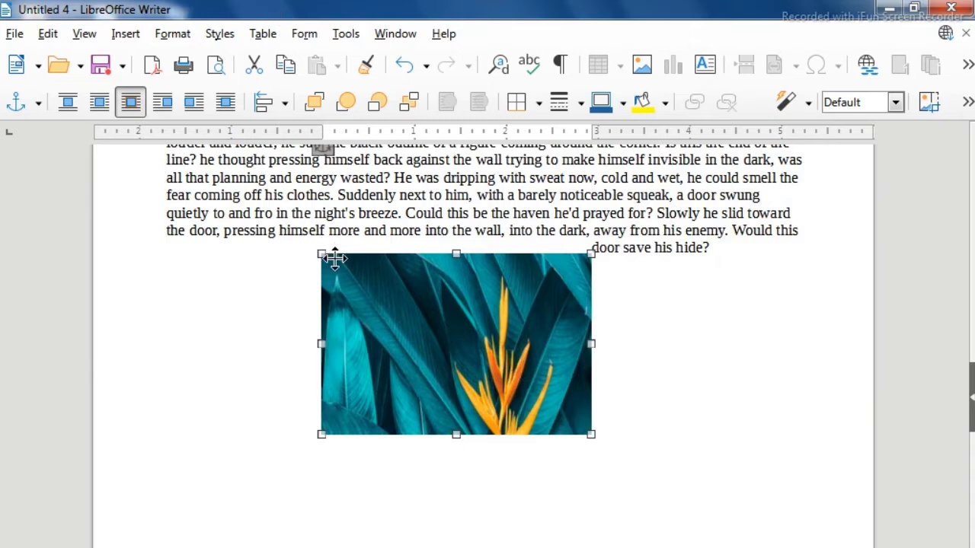
Step: Save the modified version of the leaf image as a PNG file named hg, accepting the PNG options with compression 6
left_click(179, 35)
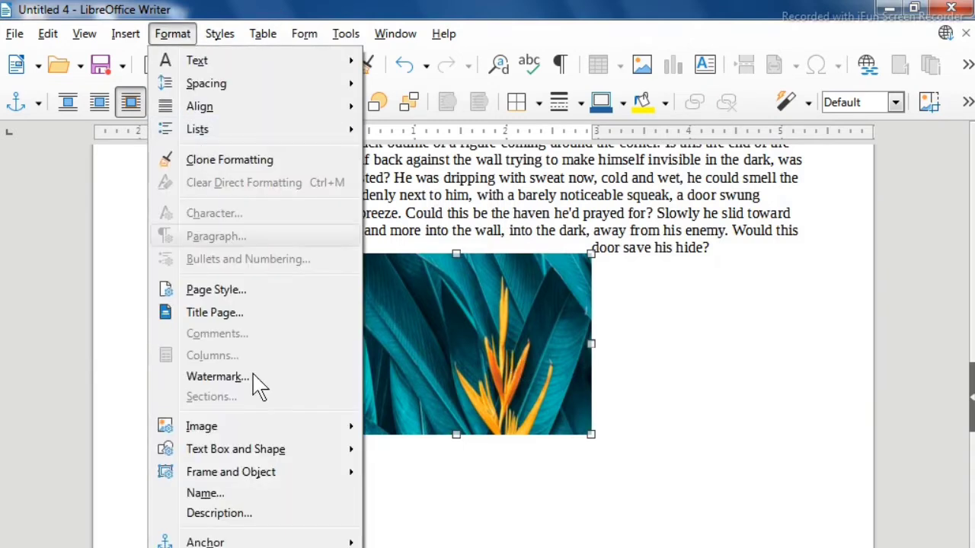
mouse_move(262, 441)
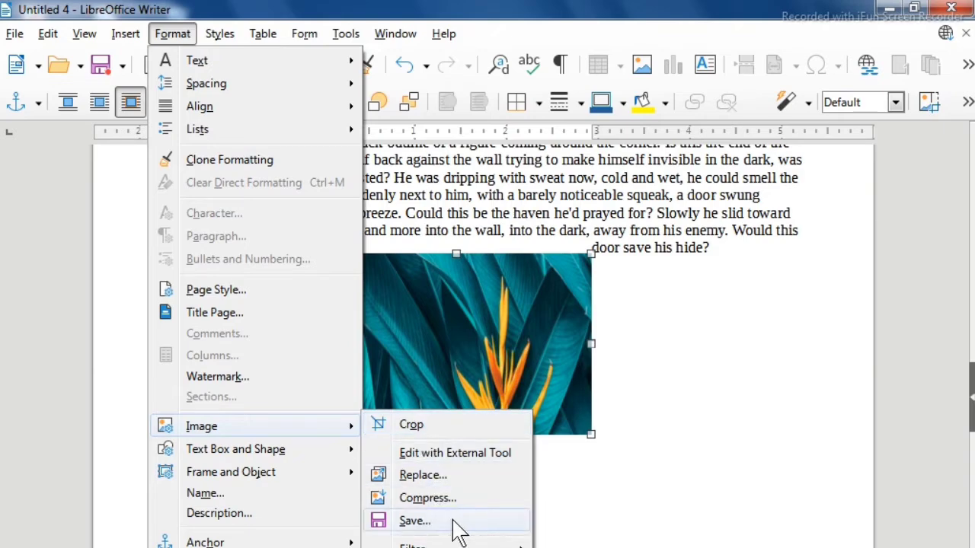
left_click(418, 522)
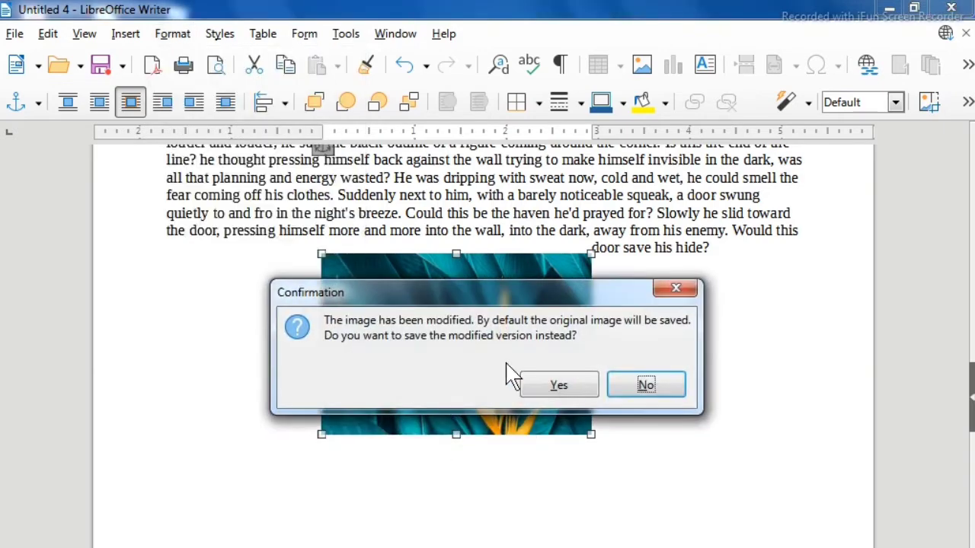
left_click(556, 386)
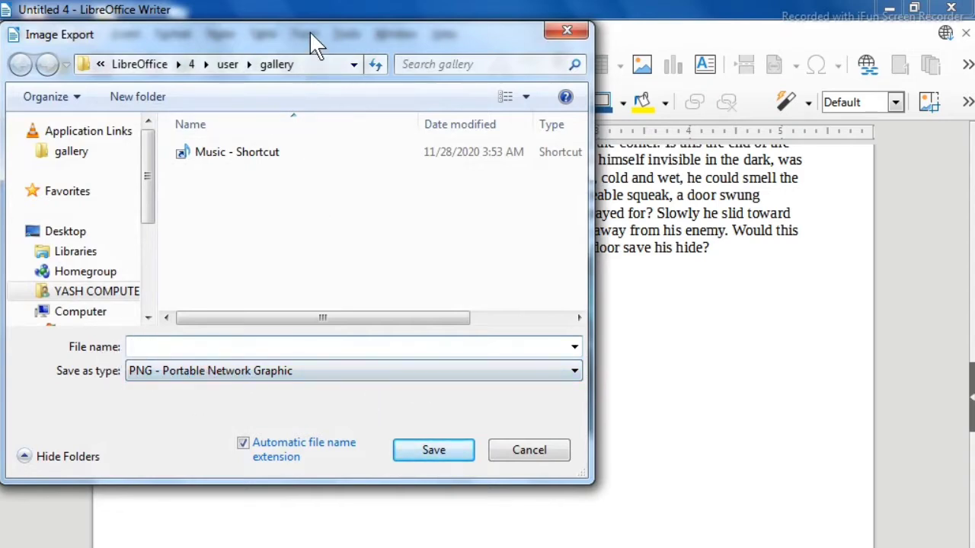
left_click_drag(309, 30, 693, 206)
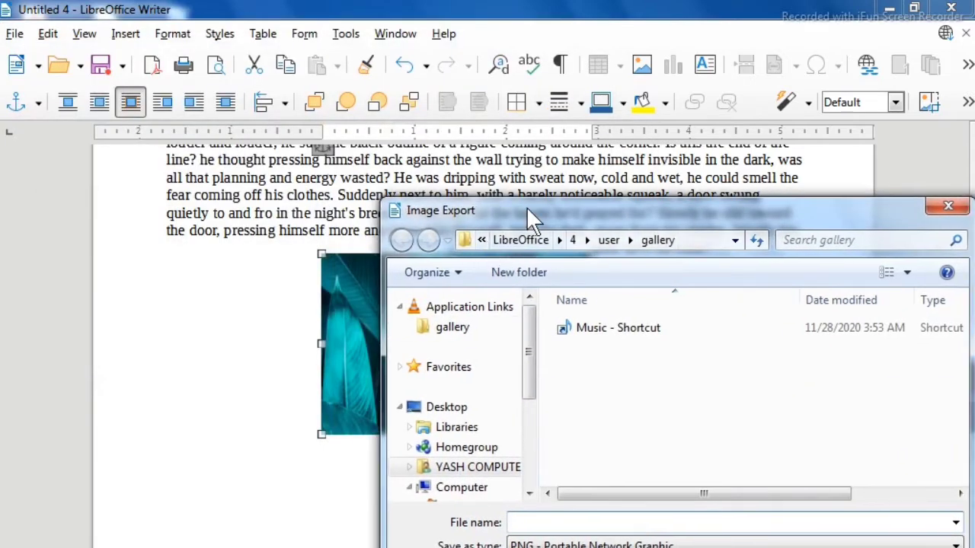
left_click_drag(526, 206, 263, 99)
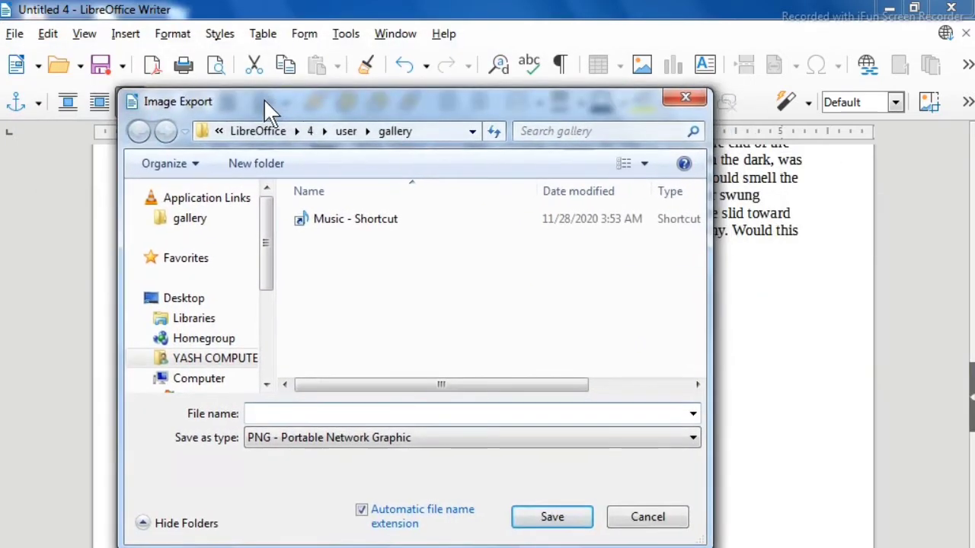
left_click(329, 438)
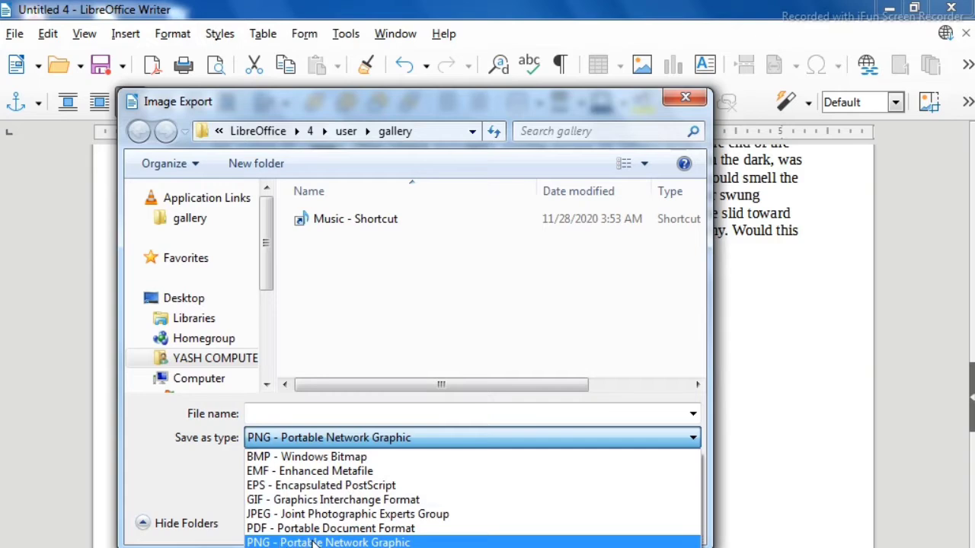
left_click(289, 543)
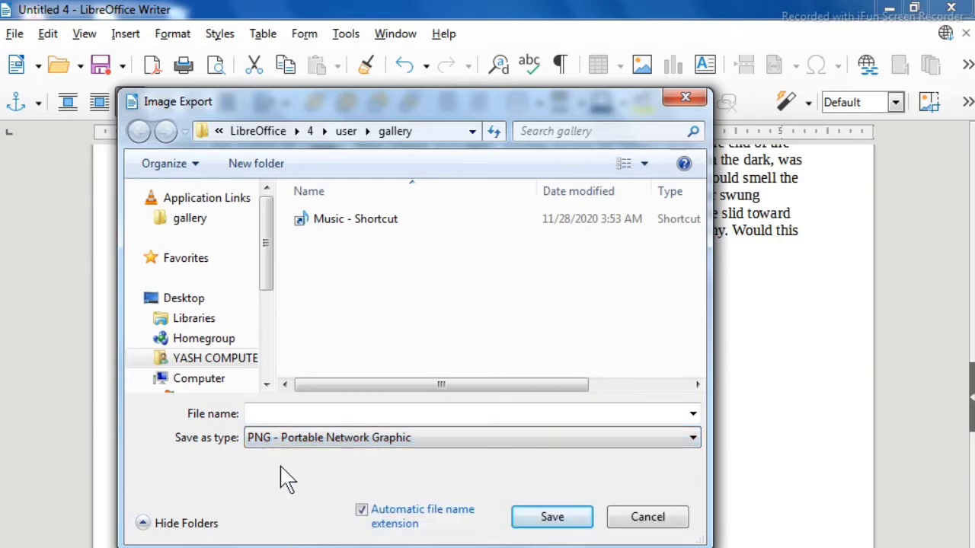
left_click(256, 413)
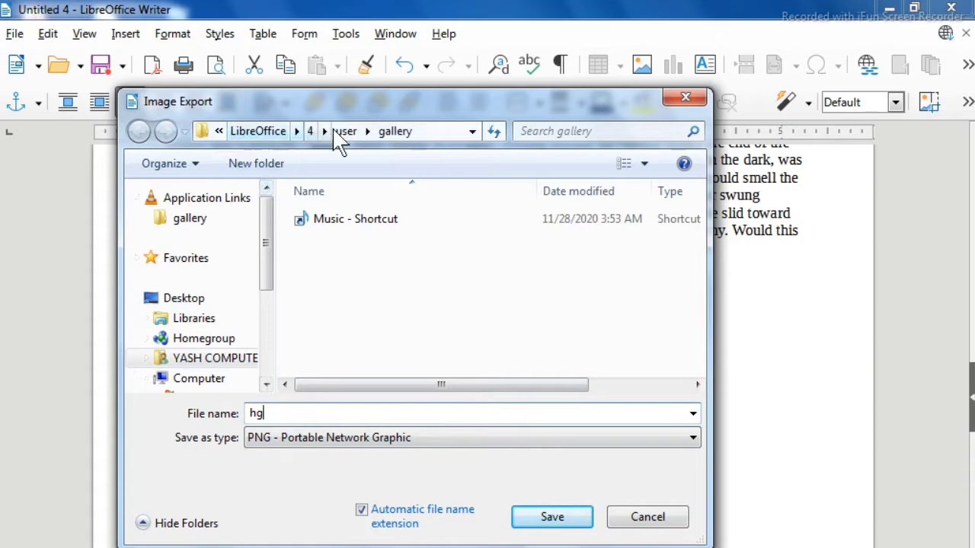
left_click(554, 526)
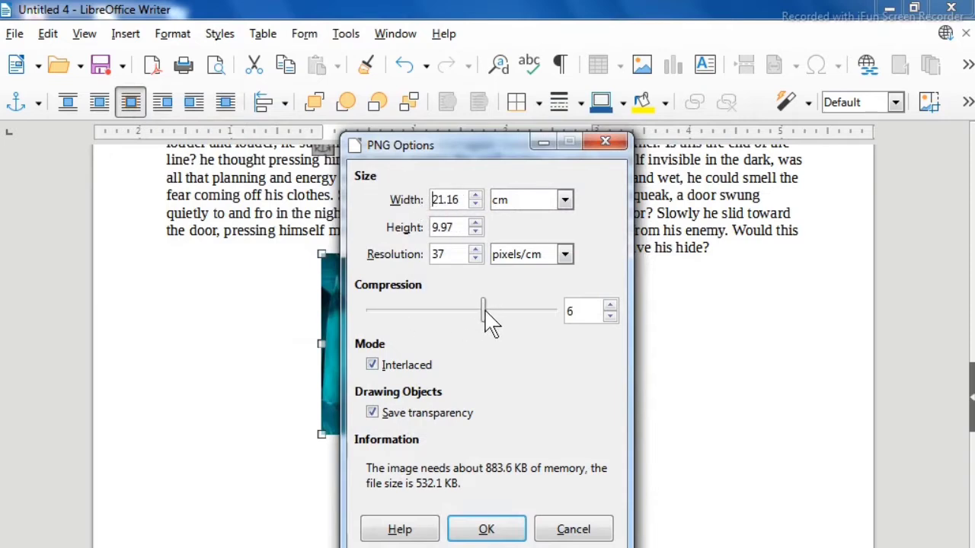
left_click(487, 530)
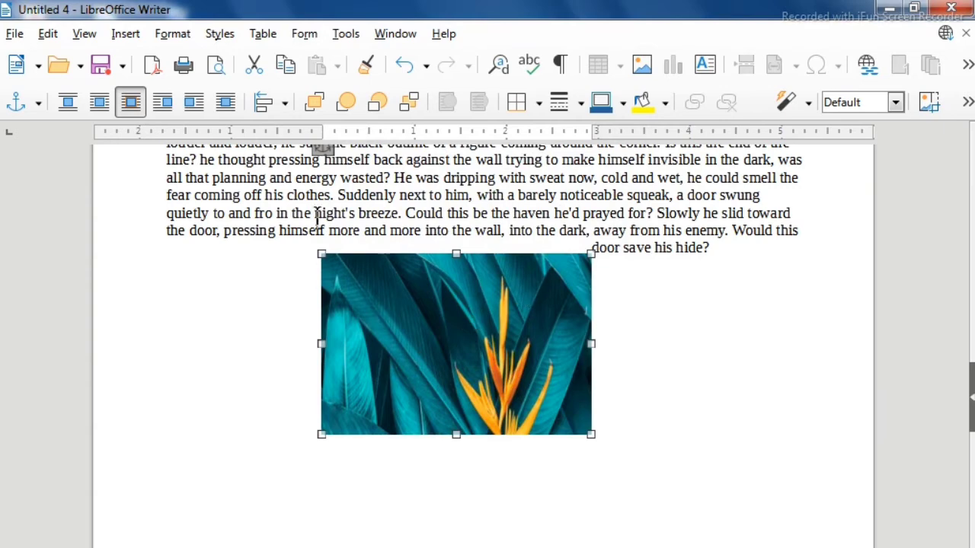
Step: Apply the Charcoal Sketch filter to the leaf image
left_click(175, 36)
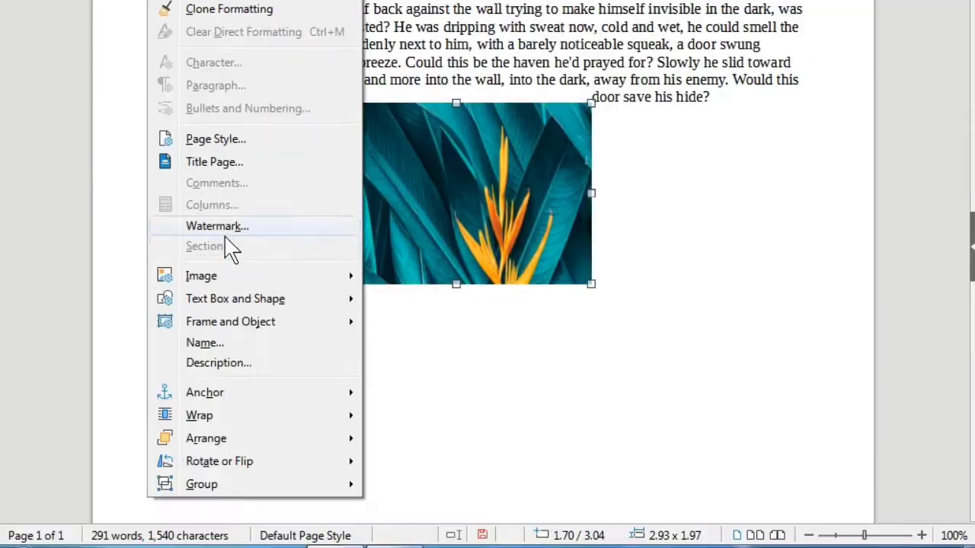
mouse_move(236, 432)
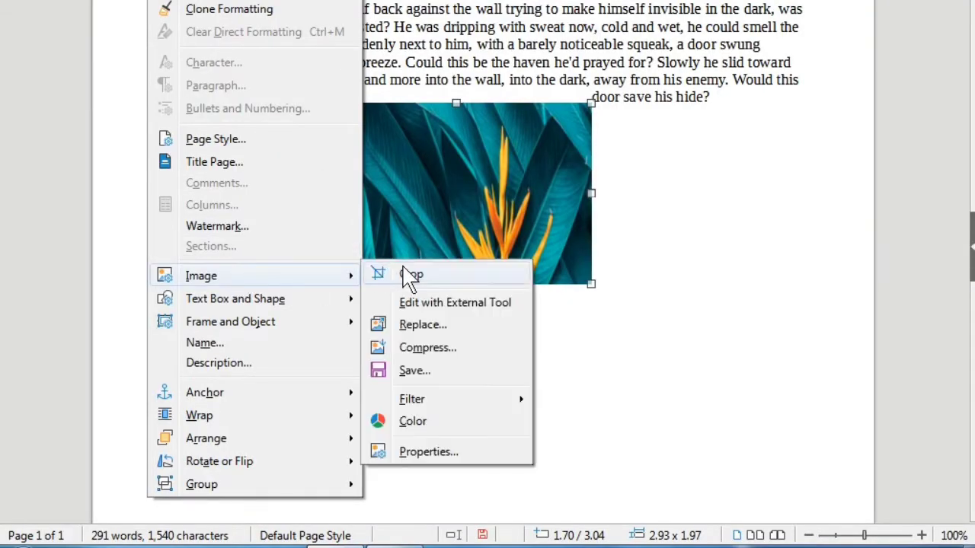
mouse_move(419, 397)
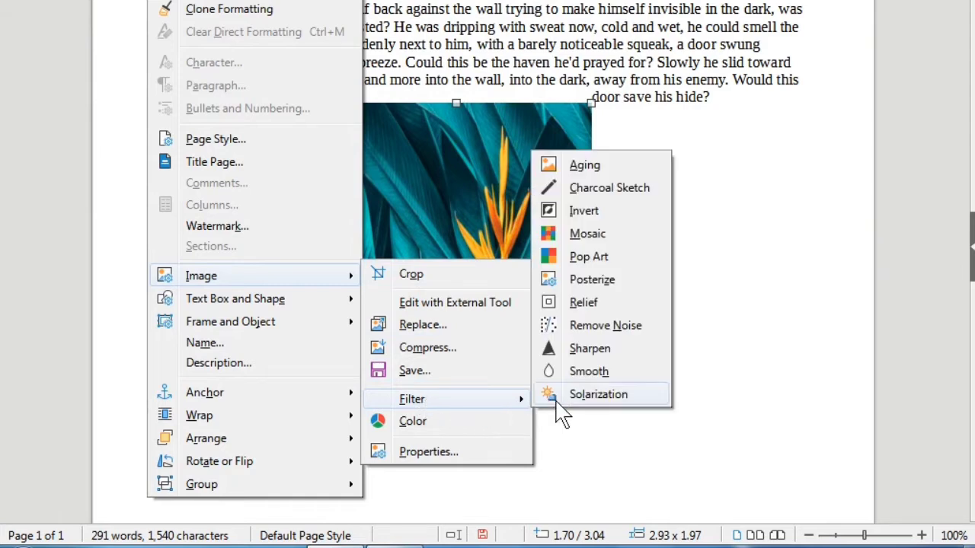
left_click(602, 198)
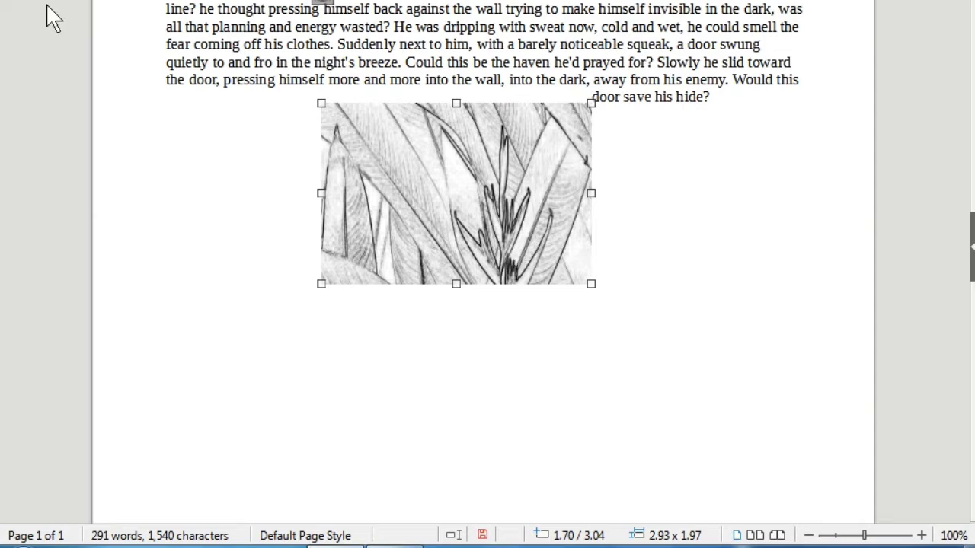
Step: Apply the Charcoal Sketch filter a second time to the already sketched image
left_click(169, 1)
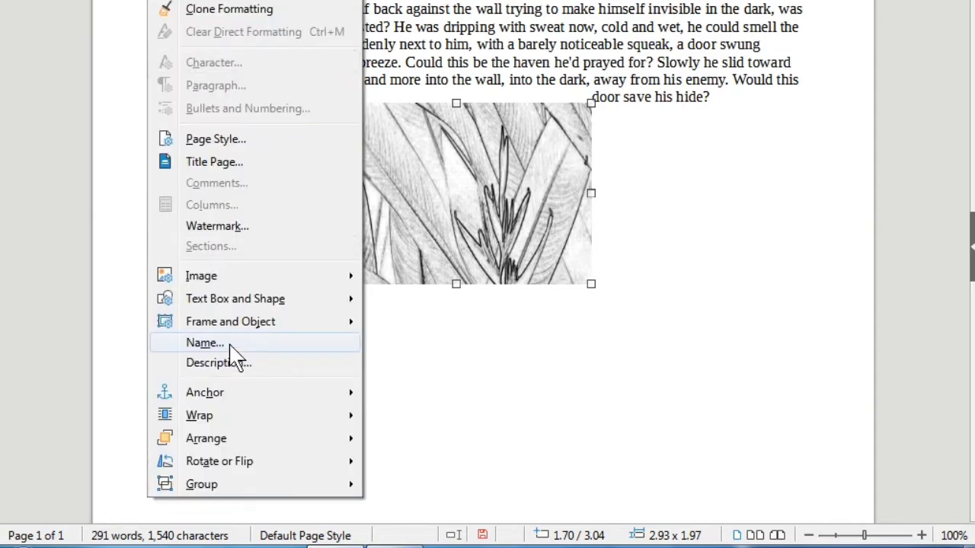
mouse_move(247, 284)
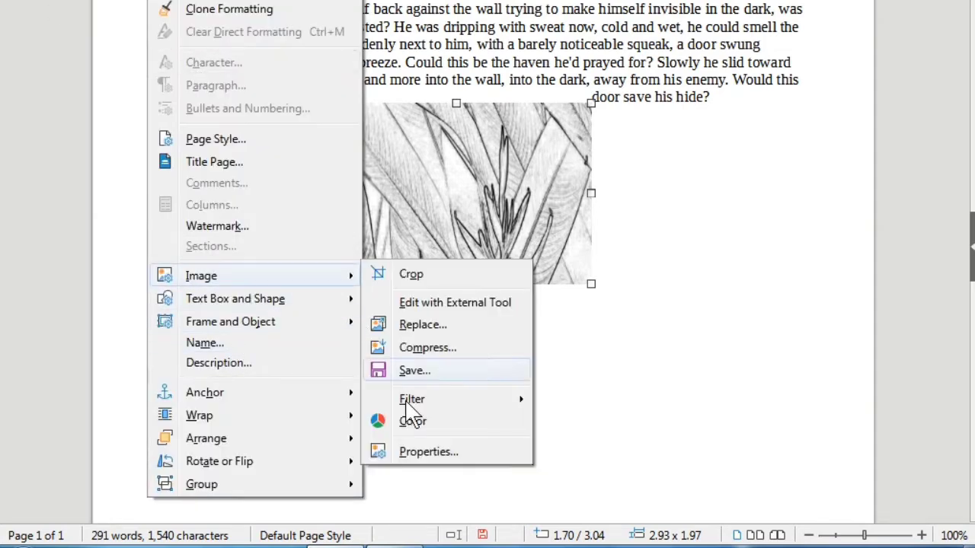
mouse_move(440, 405)
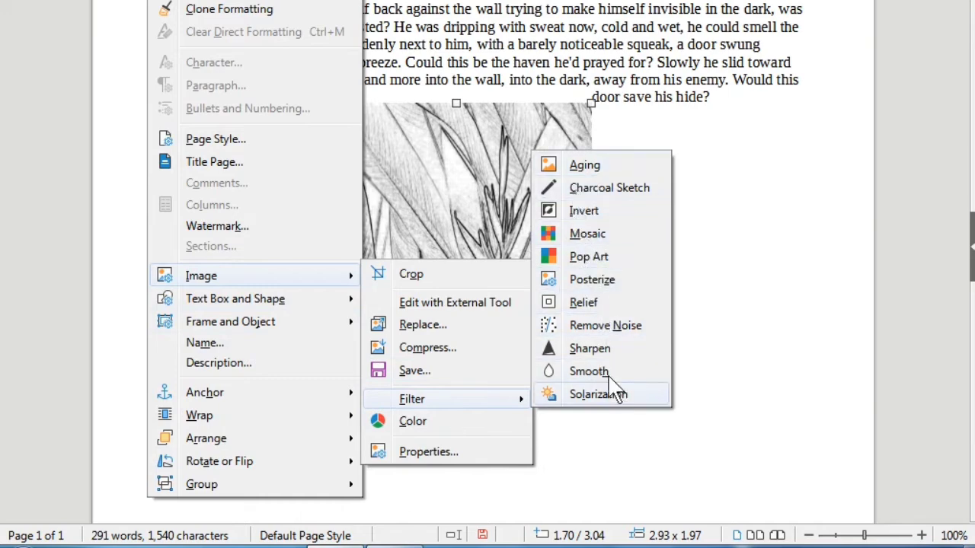
left_click(592, 191)
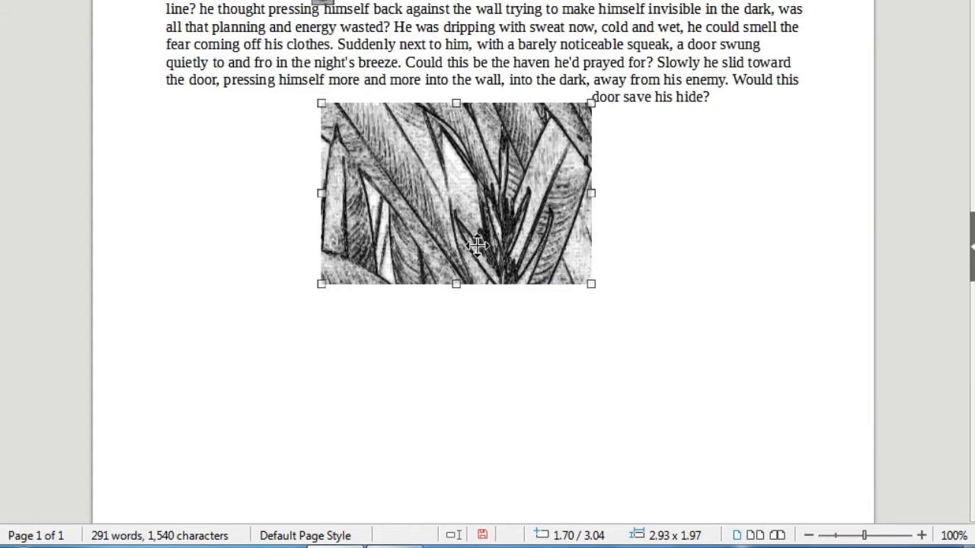
Step: Try the Pop Art filter on the image, and undo the filters applied so far
left_click(165, 1)
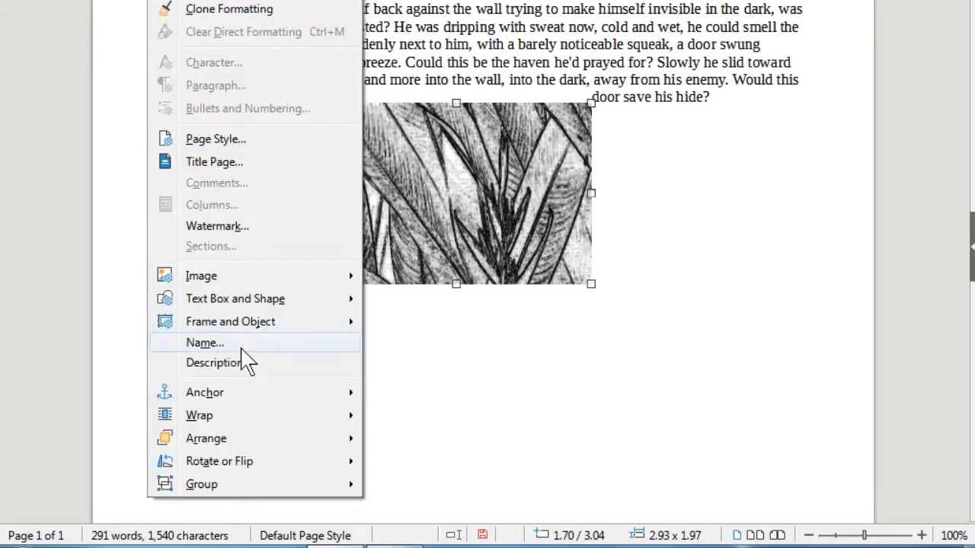
mouse_move(243, 326)
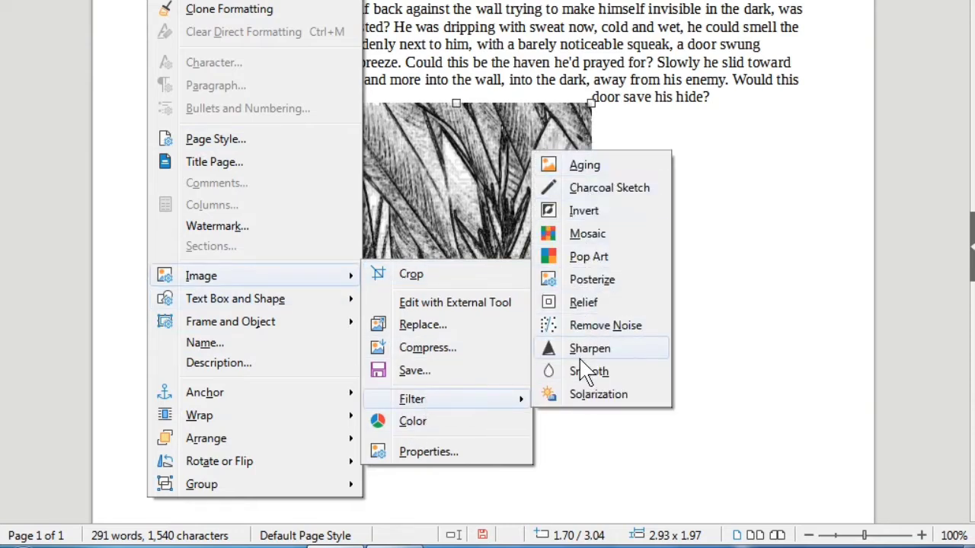
left_click(585, 260)
Step: Raise the leaf image's red color level to 61% and close the color settings
left_click(166, 1)
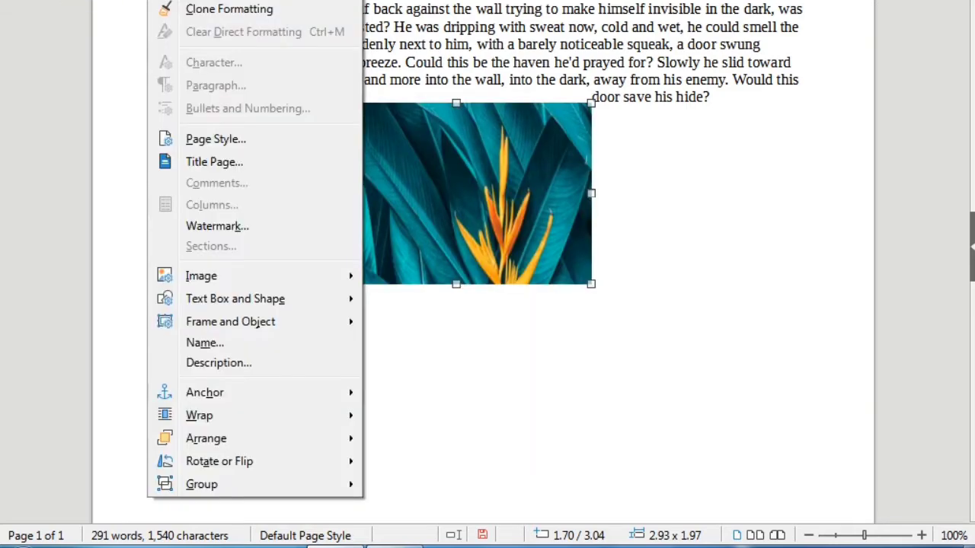
mouse_move(219, 273)
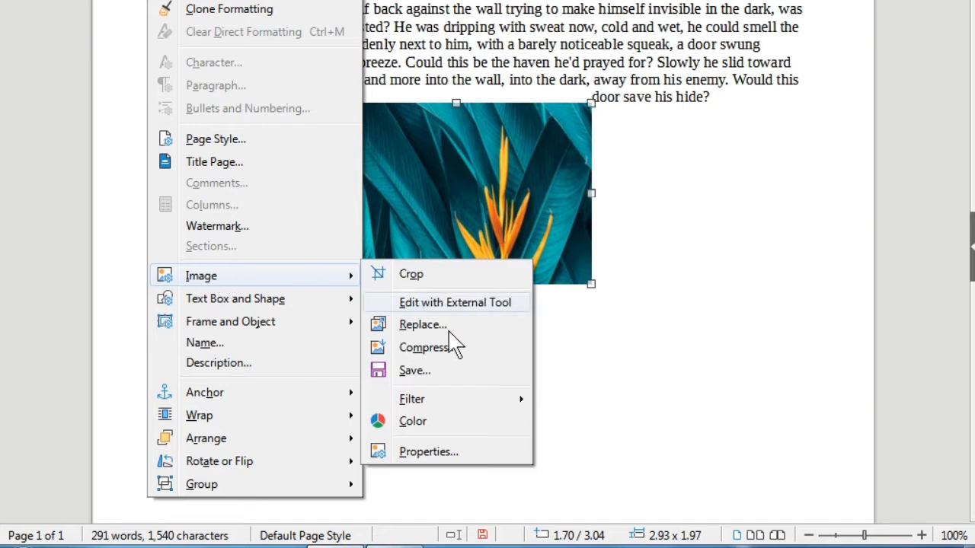
left_click(424, 424)
left_click_drag(65, 17, 125, 157)
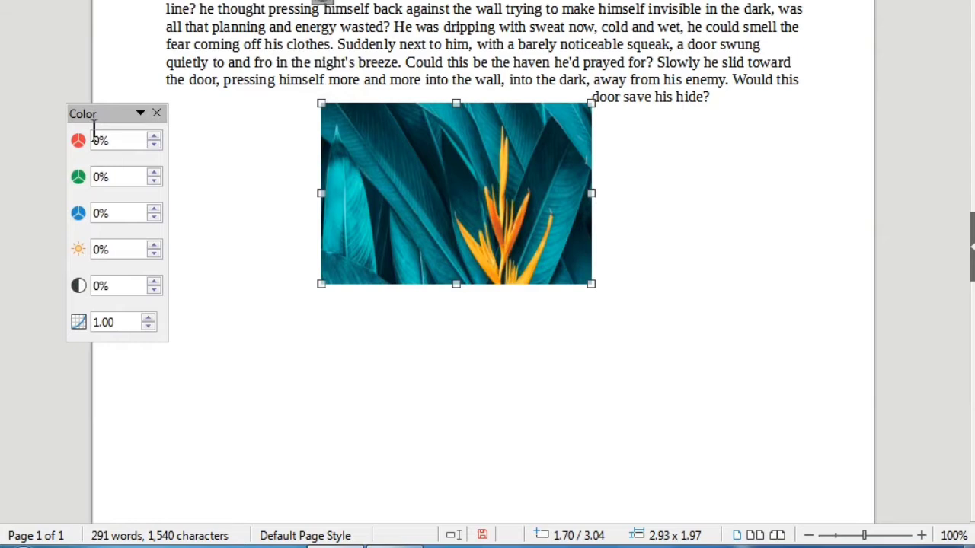
left_click(154, 137)
left_click(154, 137)
left_click(154, 137)
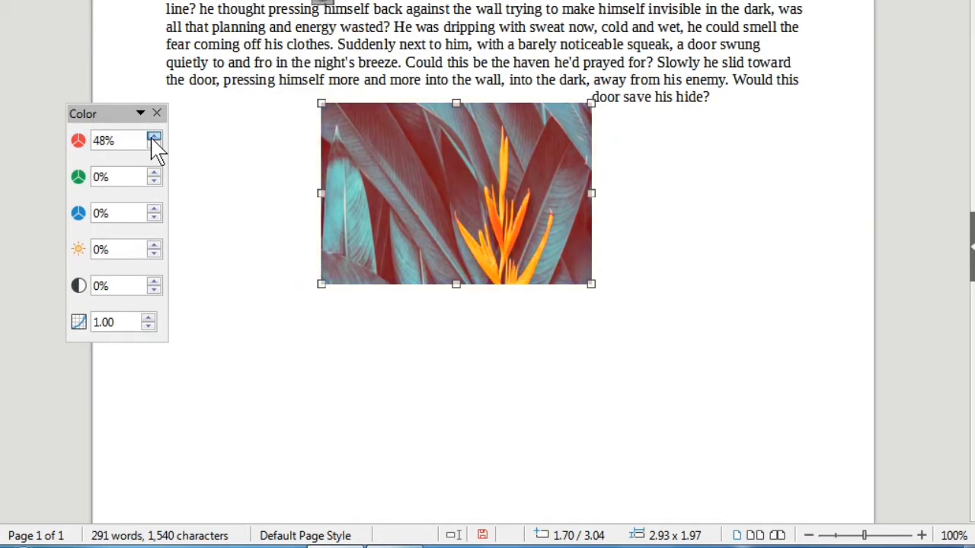
left_click(154, 138)
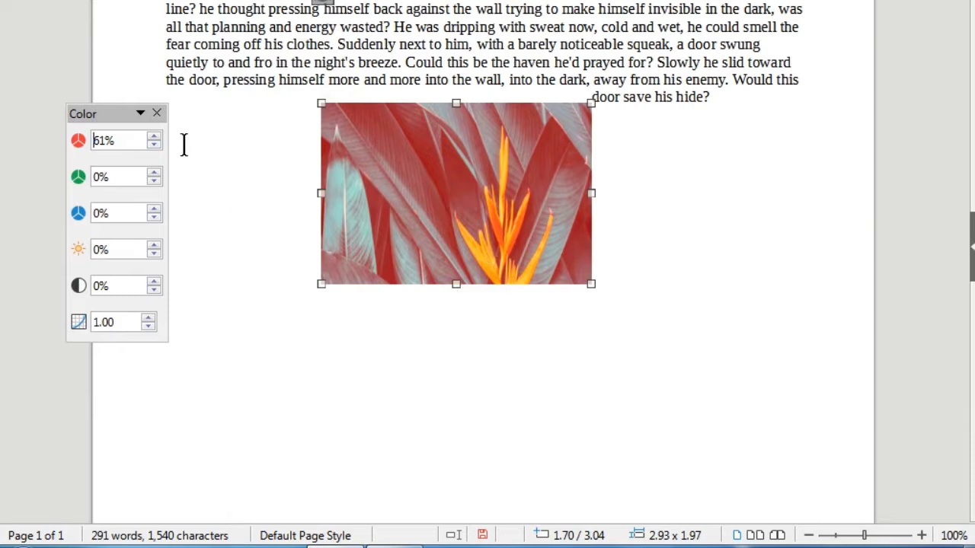
left_click(157, 113)
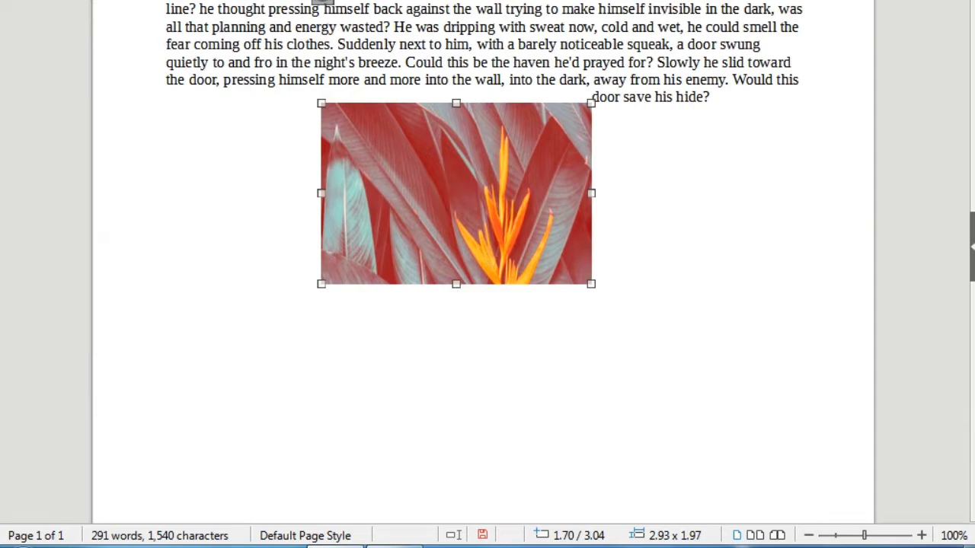
Step: Reopen the image's color settings to examine the contrast and gamma adjustments, and close them
left_click(164, 1)
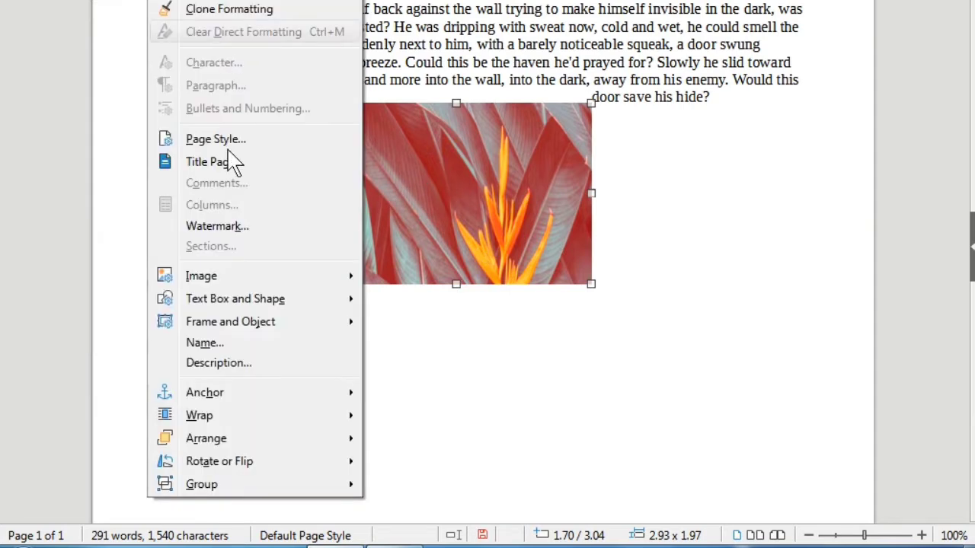
mouse_move(224, 278)
left_click(448, 424)
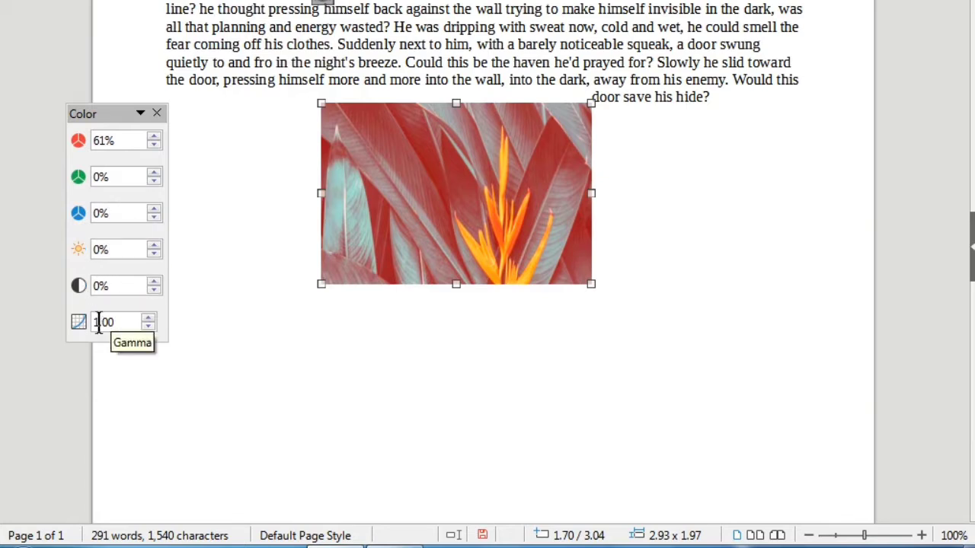
left_click_drag(124, 322, 89, 322)
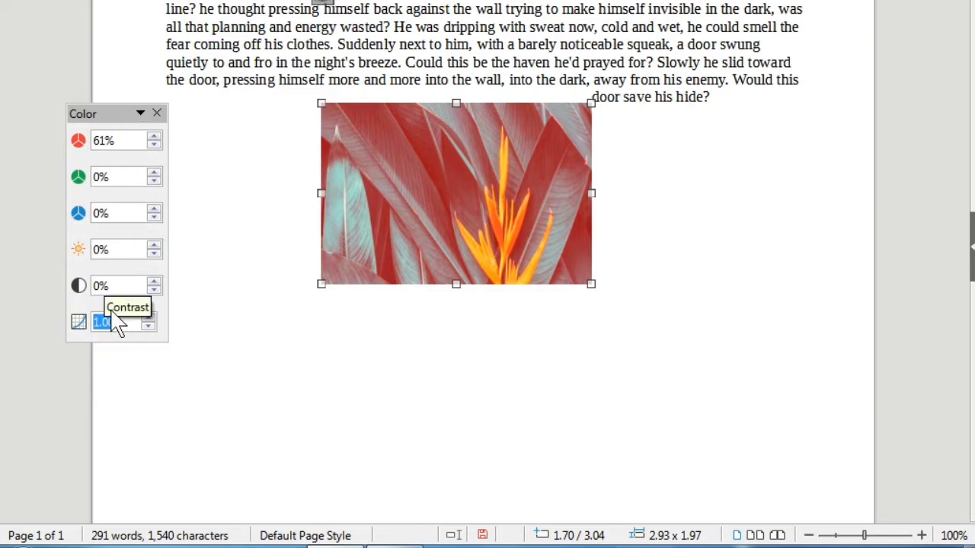
left_click(156, 113)
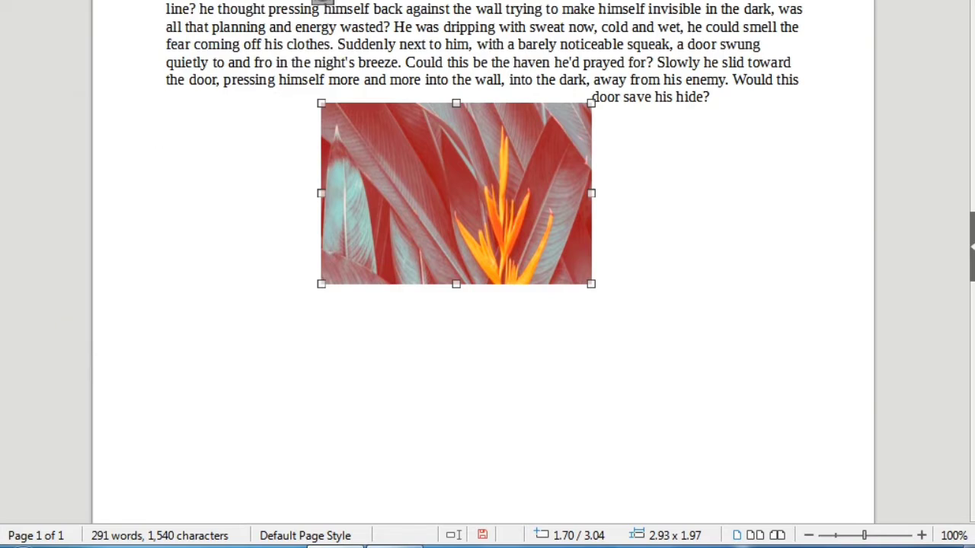
Step: Open the image's properties, move the dialog aside, and show the size, anchor and position settings
left_click(168, 1)
mouse_move(231, 275)
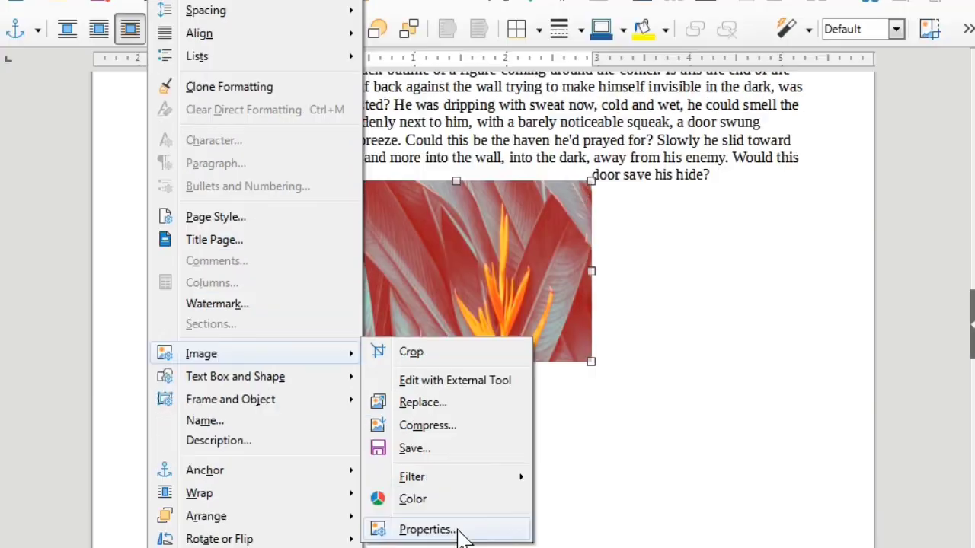
left_click(426, 529)
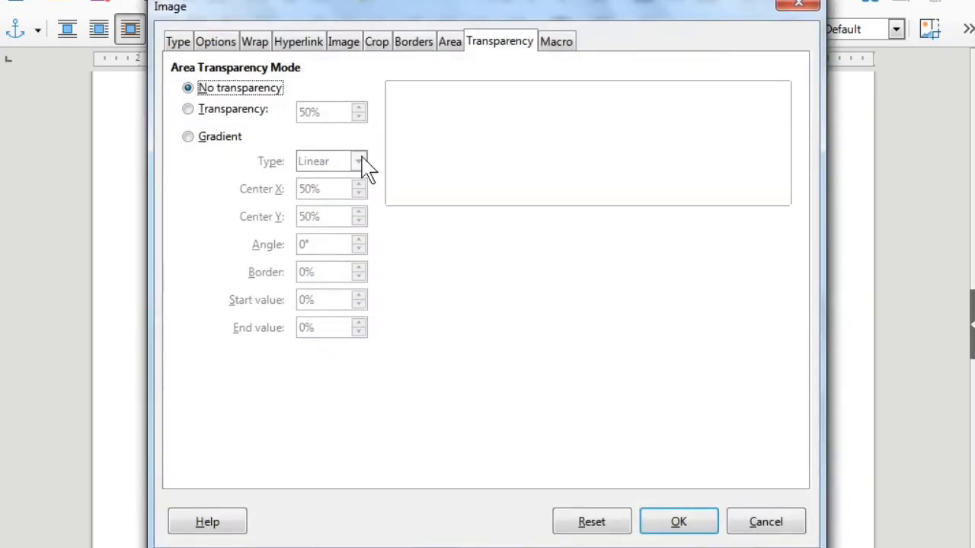
left_click_drag(303, 18, 412, 1)
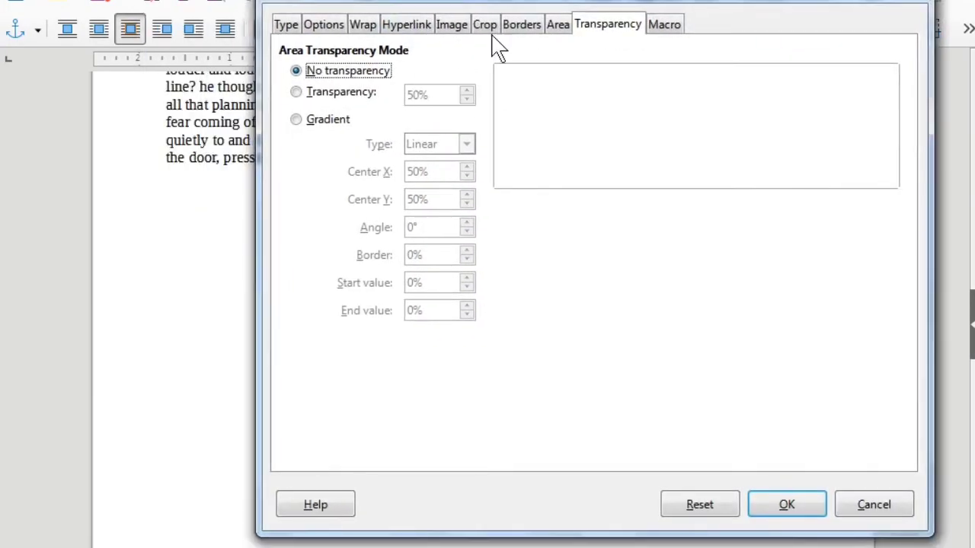
left_click(288, 25)
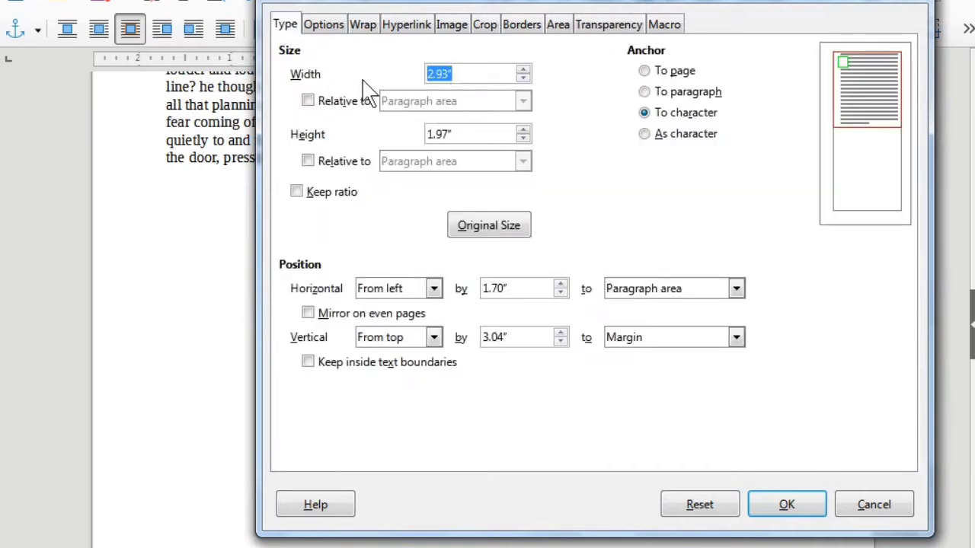
Step: Show the image's naming, description, linking and protection options
left_click(335, 27)
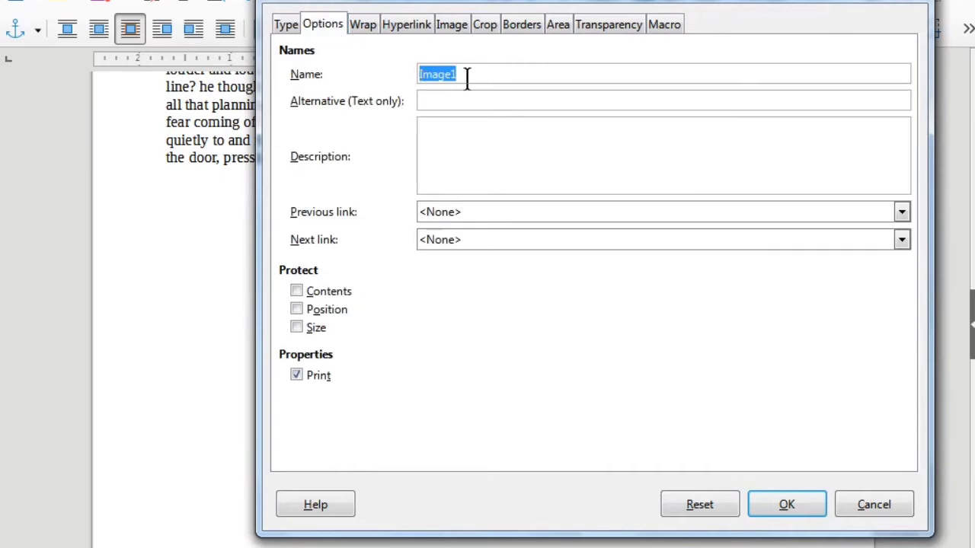
left_click(459, 126)
Step: Try the None, Before, After, Through and Optimal wrap settings, and set the image's wrap to Parallel
left_click(365, 28)
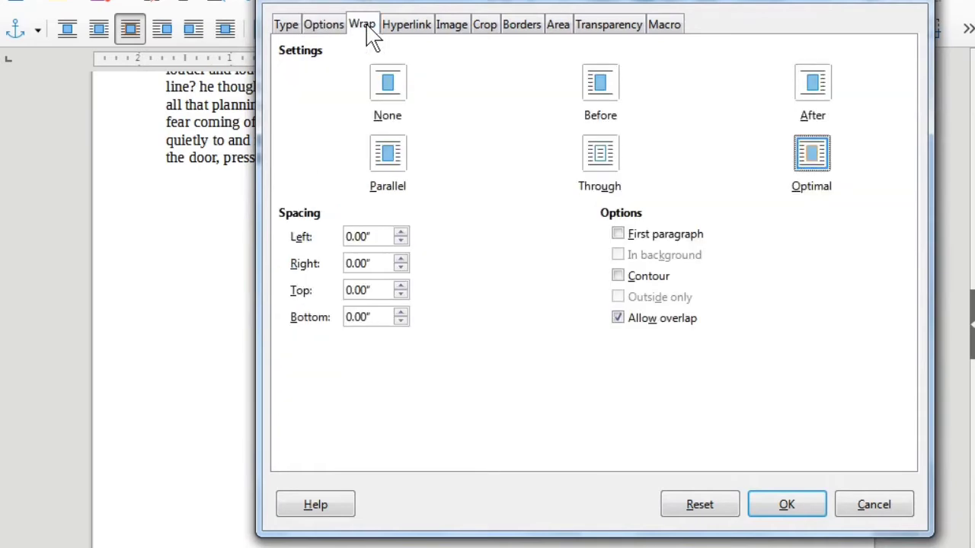
left_click(390, 82)
left_click(390, 152)
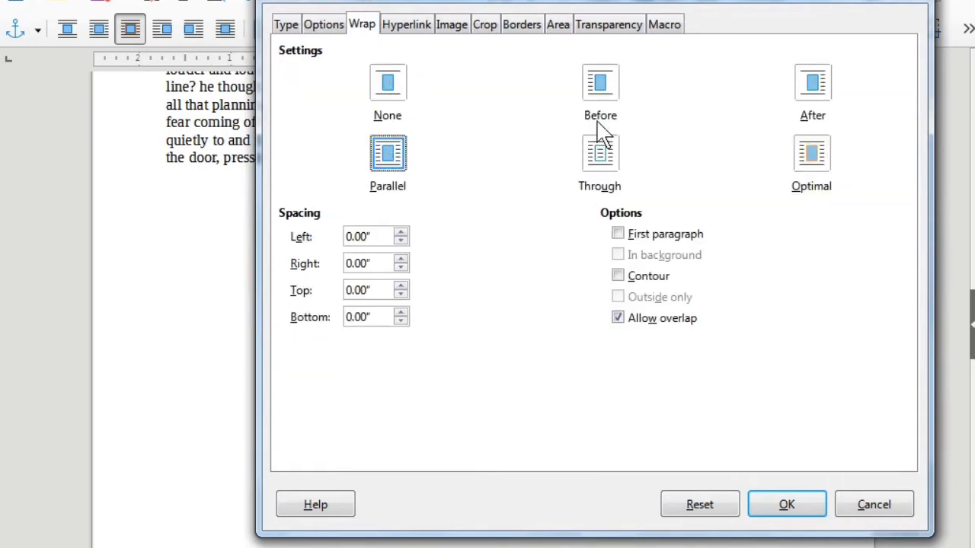
left_click(599, 95)
left_click(609, 161)
left_click(813, 163)
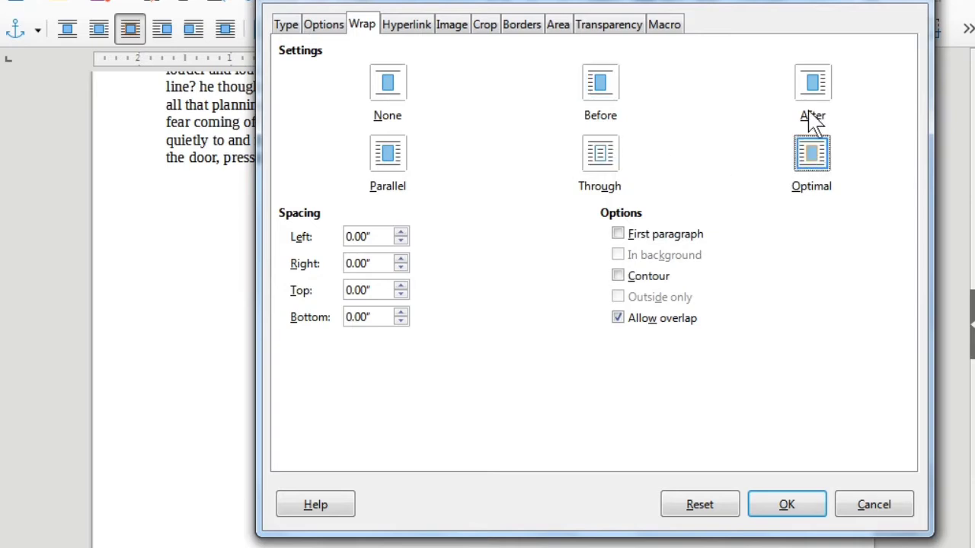
left_click(814, 99)
left_click(602, 156)
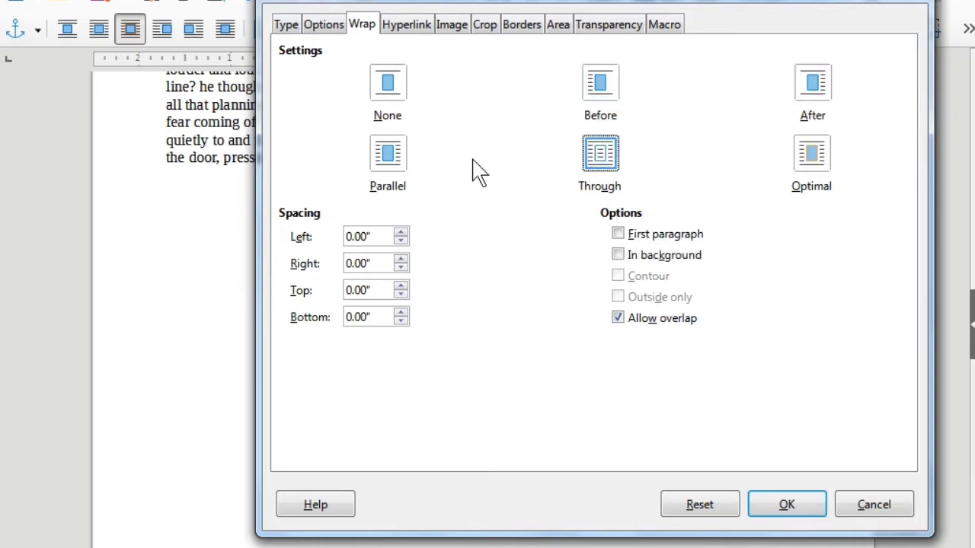
left_click(390, 161)
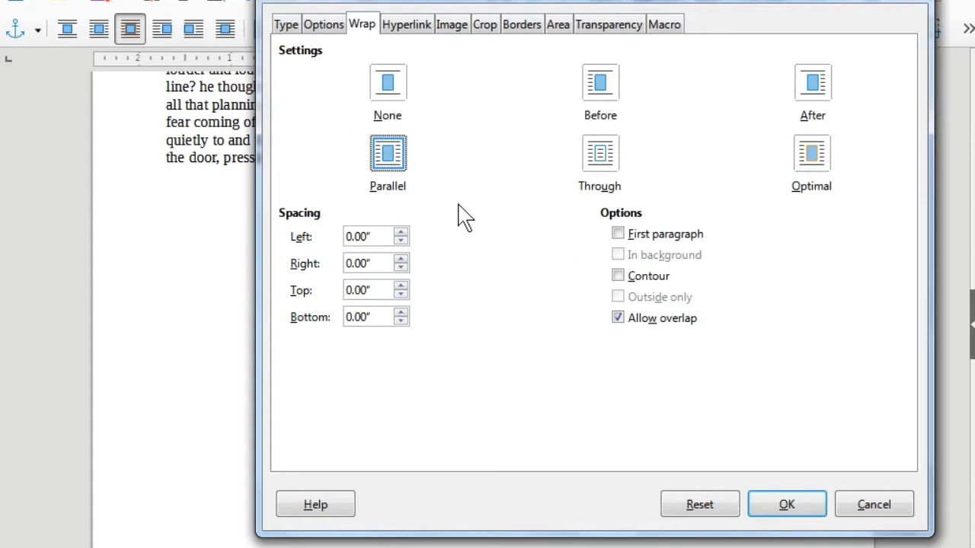
Step: Show the image's hyperlink and image map settings, and reposition the dialog so its title is in view
left_click(412, 37)
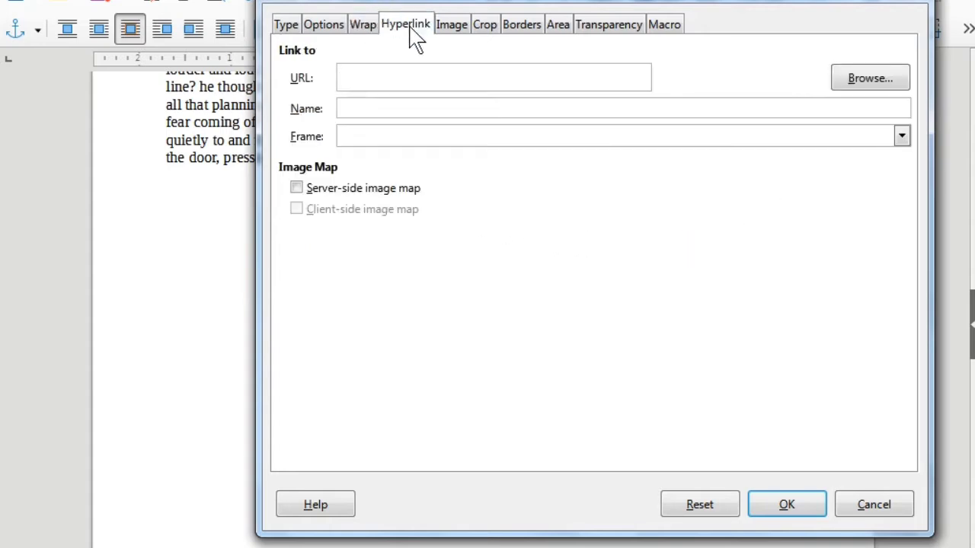
left_click_drag(355, 1, 309, 276)
left_click_drag(369, 273, 418, 68)
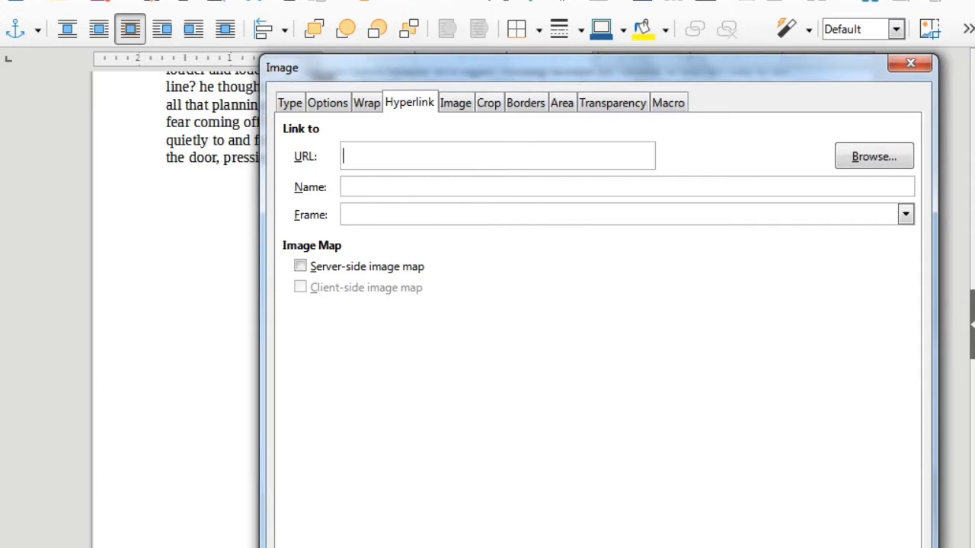
Step: Try flipping the image vertically and horizontally, alone and combined, and clear both flips
left_click(467, 107)
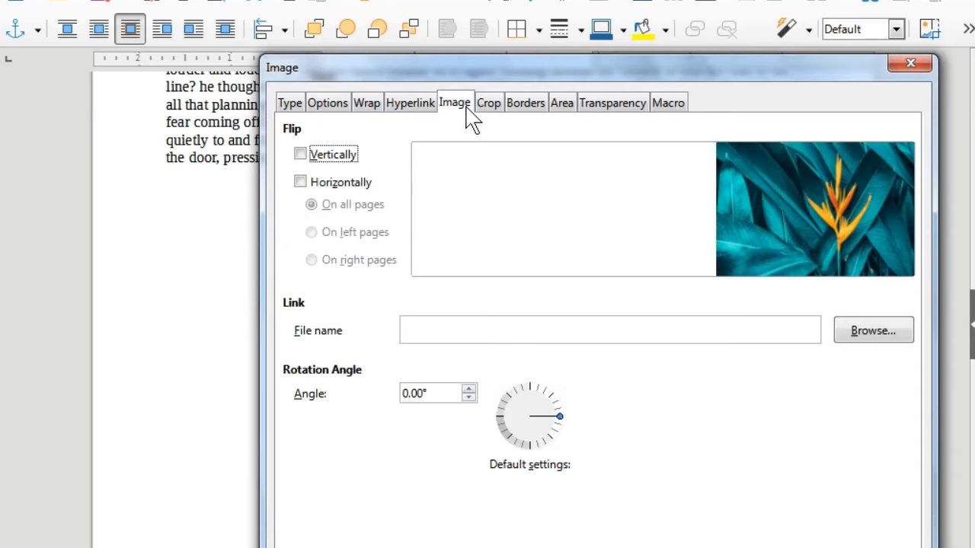
left_click(302, 154)
left_click(304, 183)
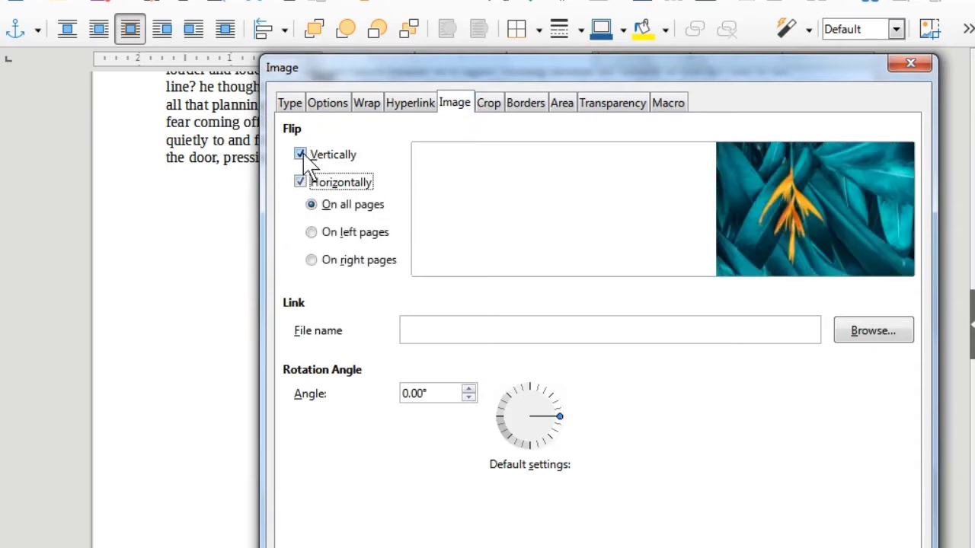
left_click(303, 156)
left_click(303, 183)
left_click(303, 155)
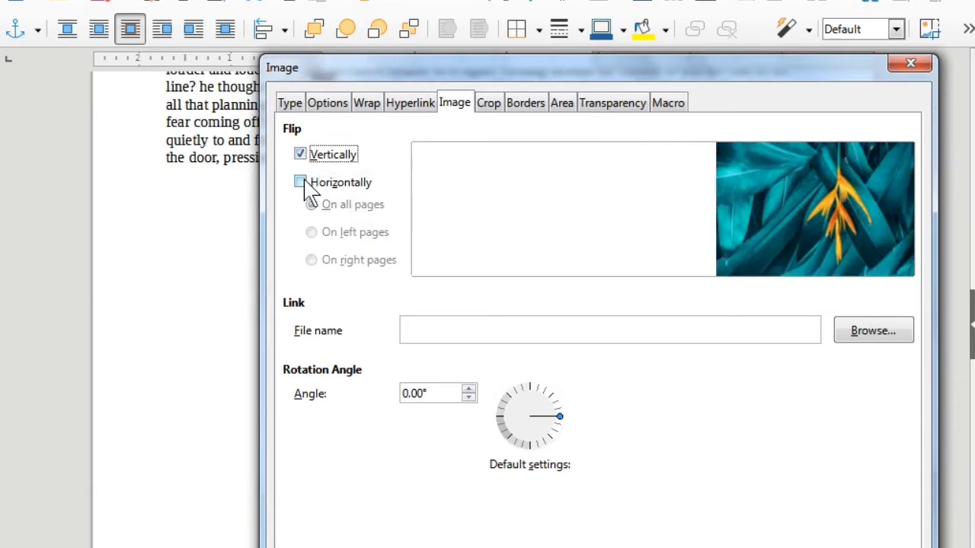
left_click(303, 182)
left_click(304, 156)
left_click(304, 185)
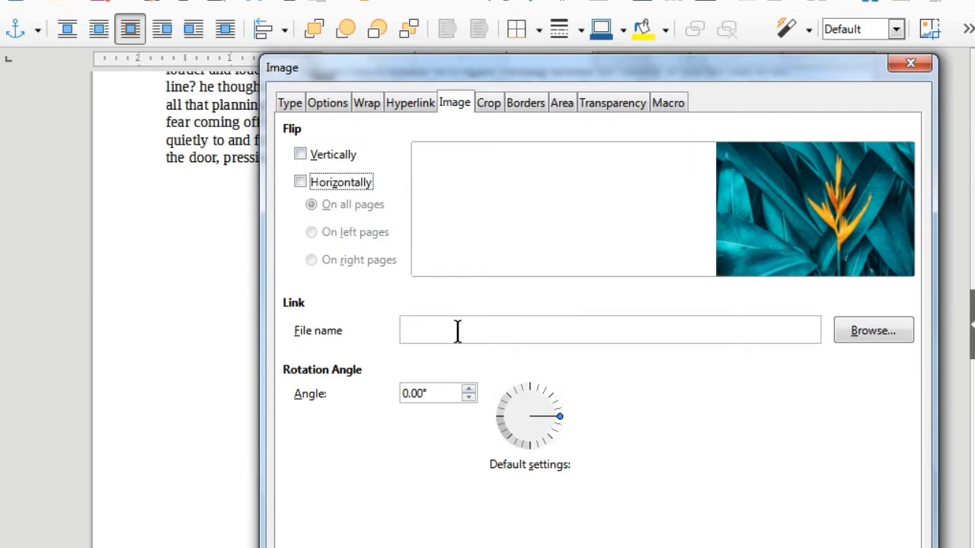
Step: Browse for a file to link to the image, and cancel without choosing one
left_click(866, 338)
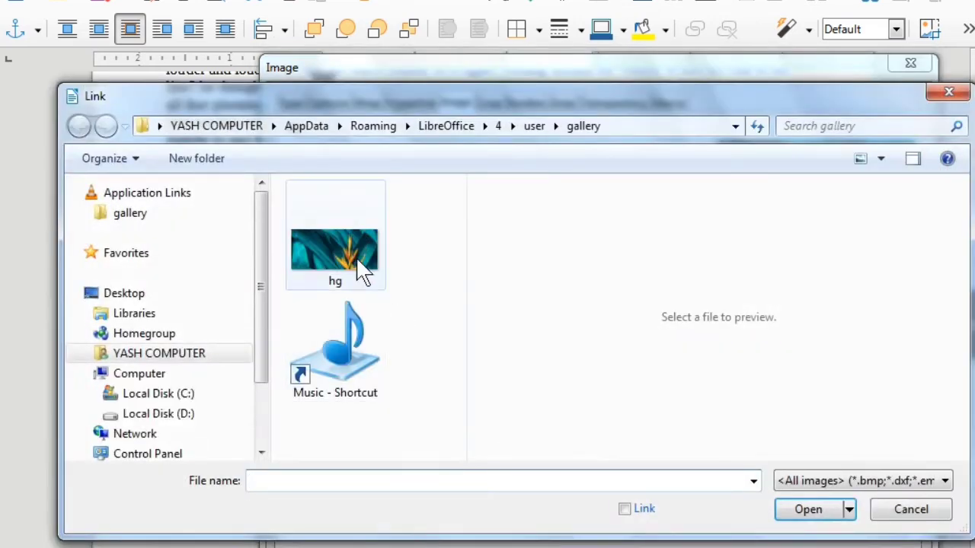
left_click(911, 510)
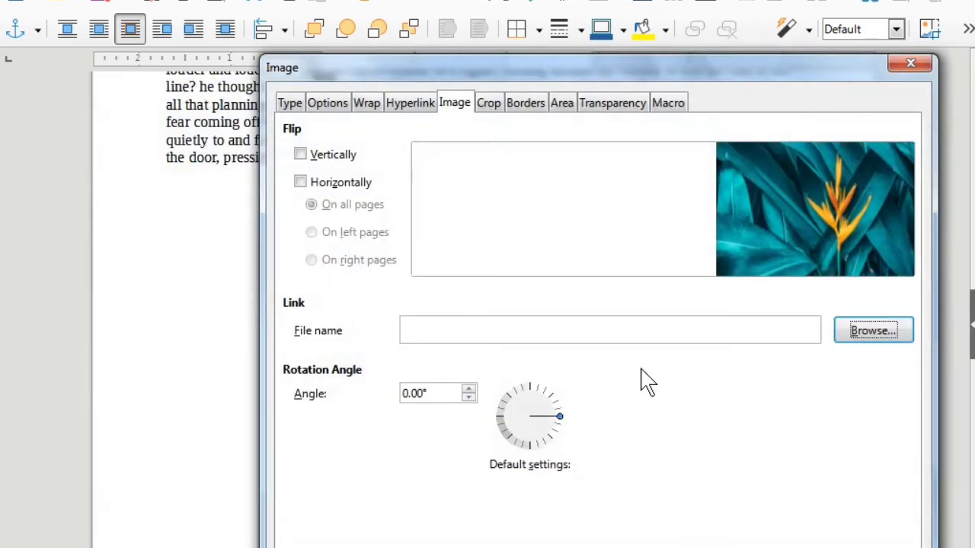
Step: Try the Keep image size option, return the crop to Keep scale, and reset the image to its original size
left_click(492, 104)
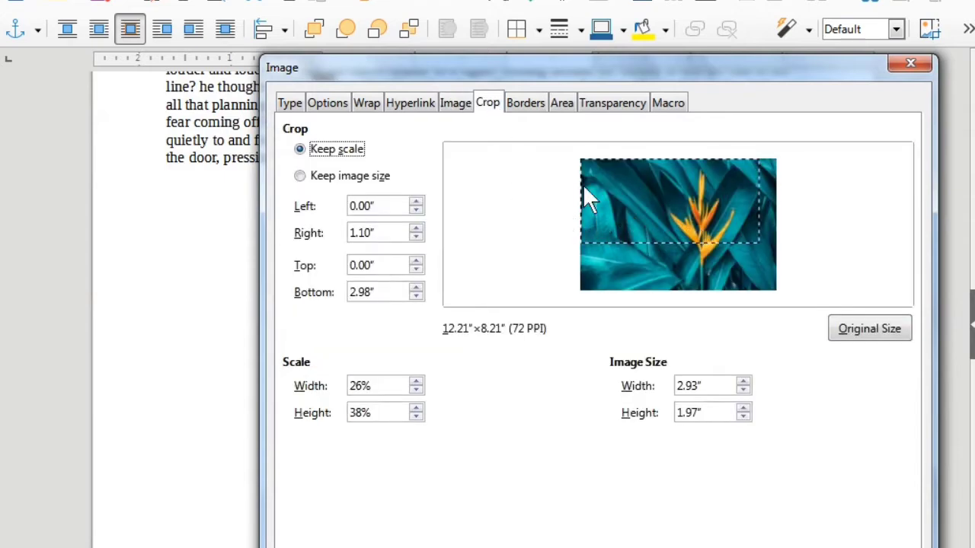
left_click(320, 181)
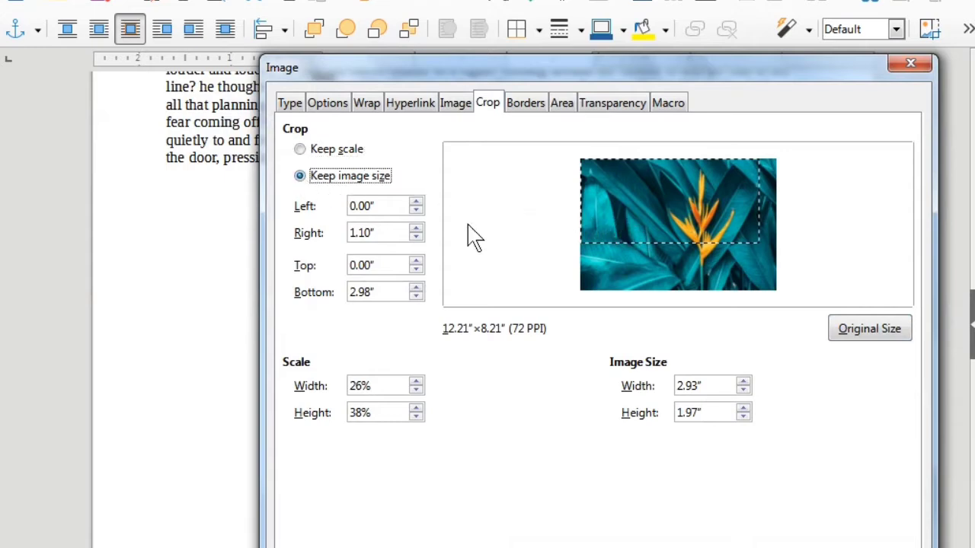
left_click(301, 152)
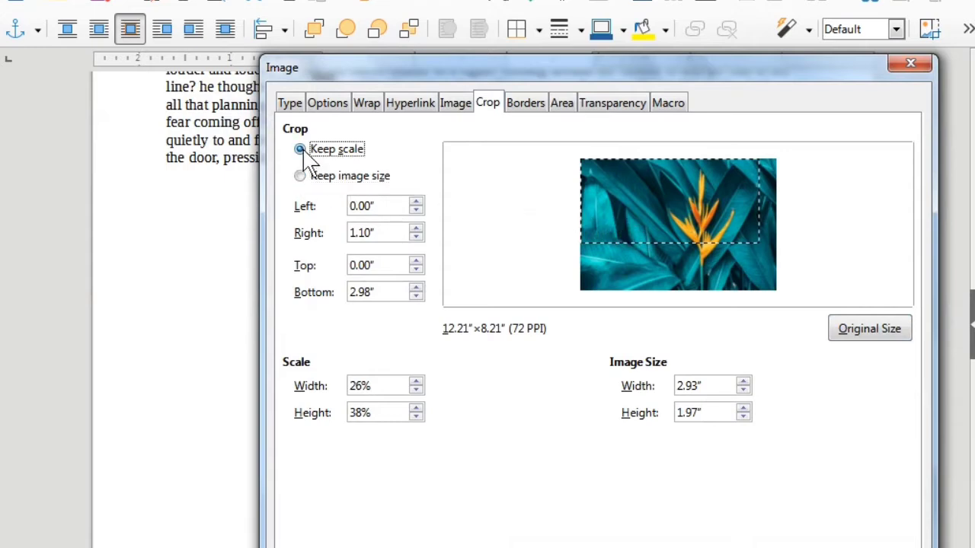
left_click(416, 383)
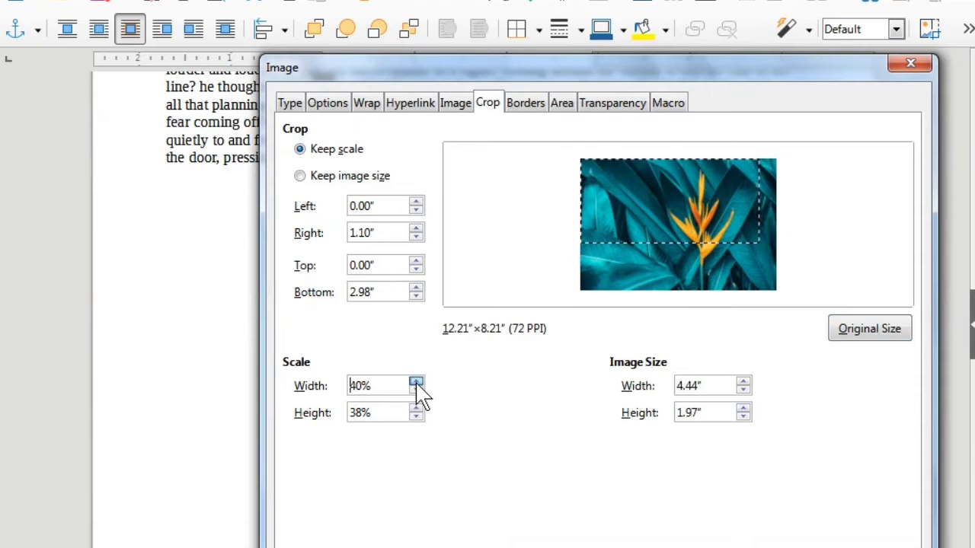
left_click(416, 383)
left_click(872, 335)
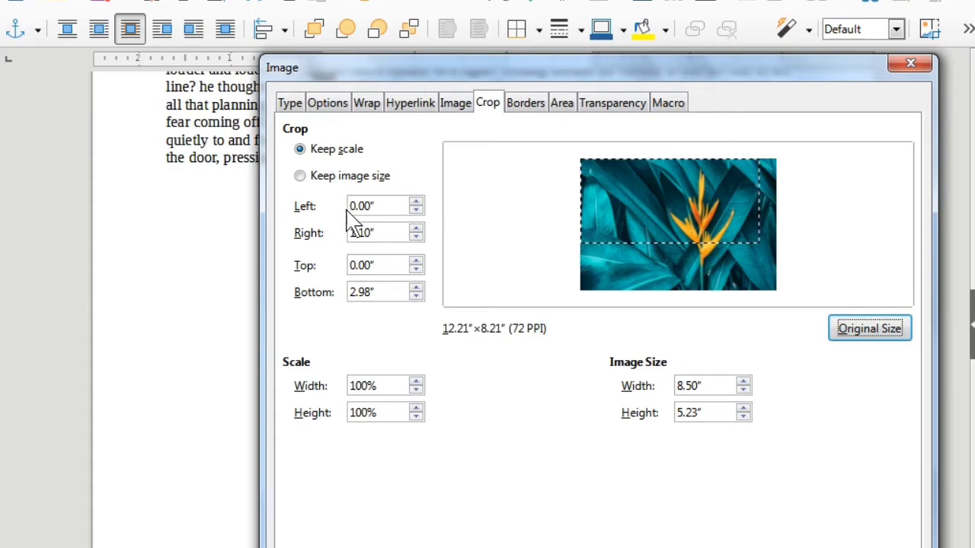
Step: Set the image's crop margins to 4.27" left, 1.83" right and -0.41" top
left_click(416, 203)
left_click(416, 203)
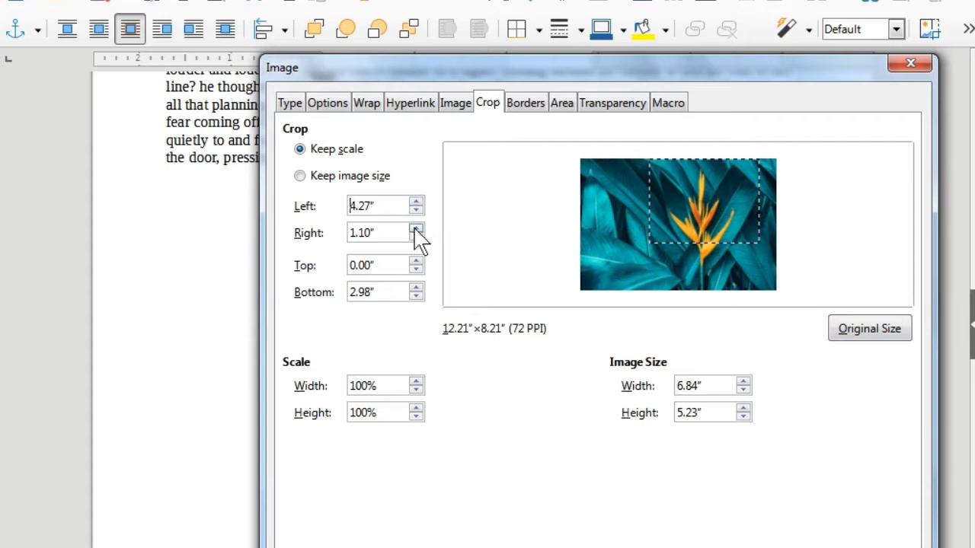
left_click(415, 229)
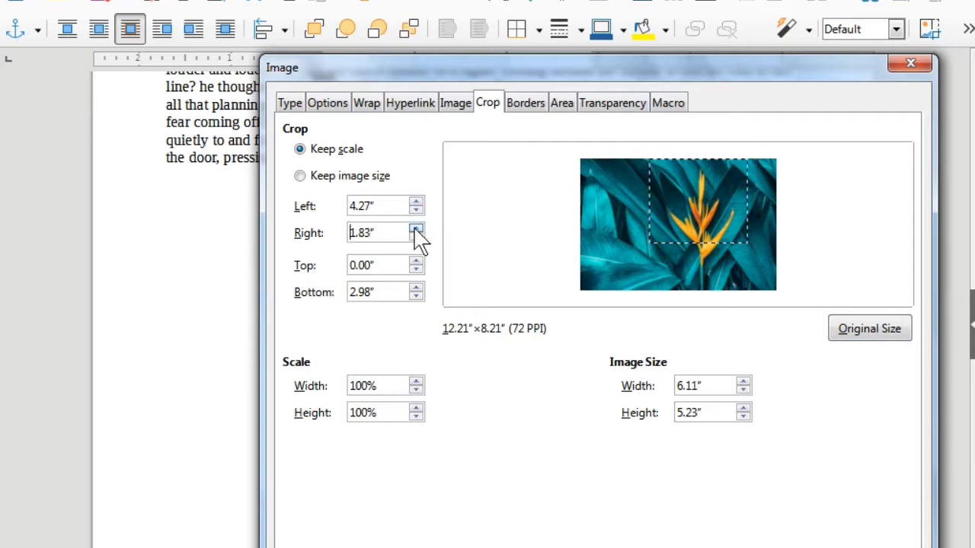
left_click(416, 261)
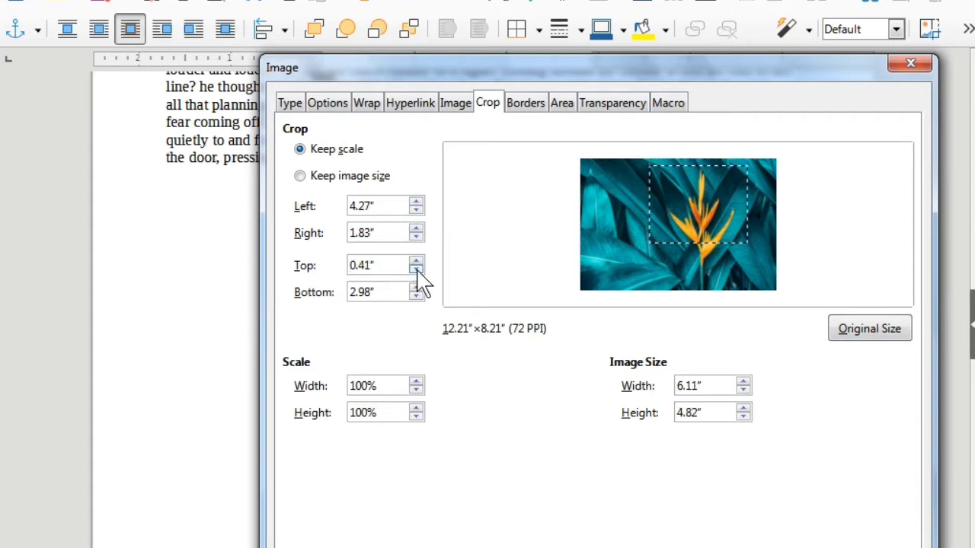
type("-")
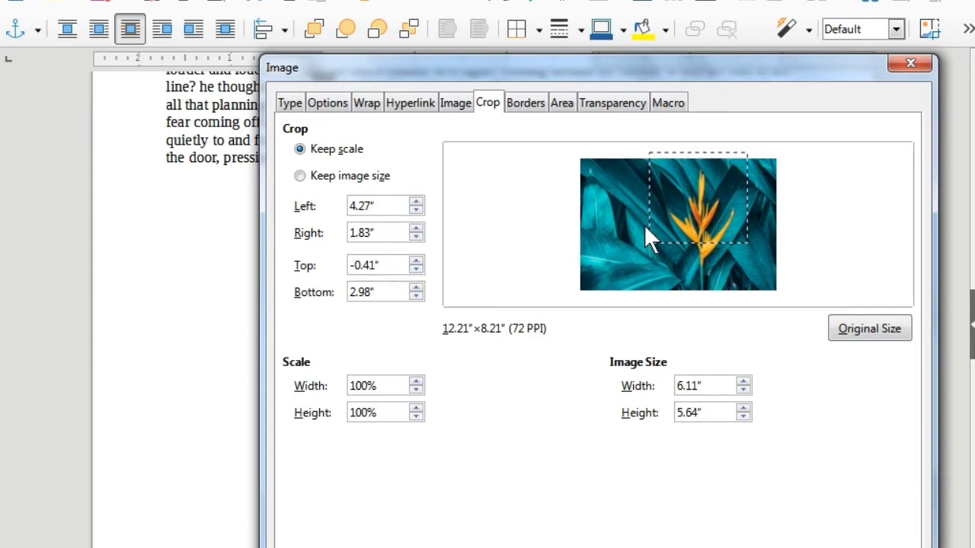
Step: Give the image a green double-line border on all four sides with a 0.50 pt width
left_click(533, 109)
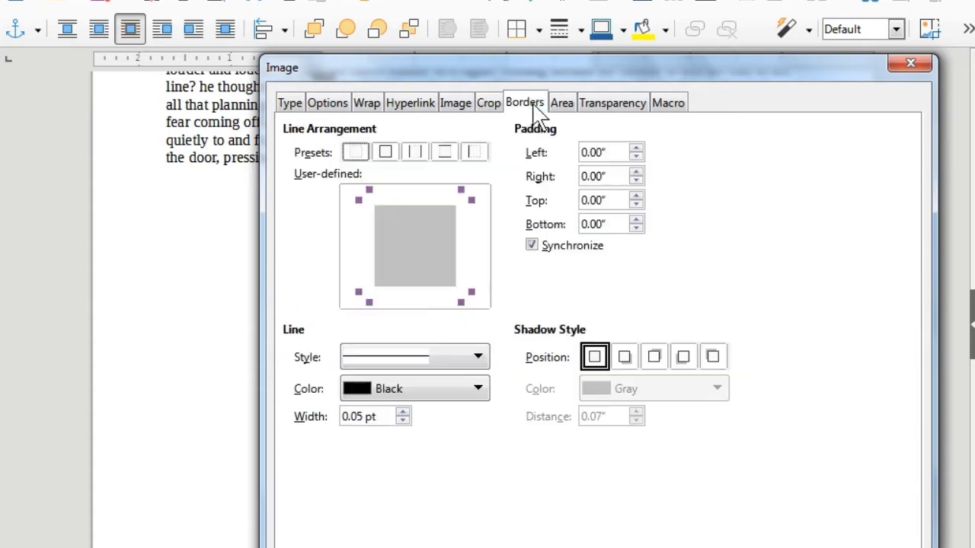
left_click(387, 154)
left_click(423, 358)
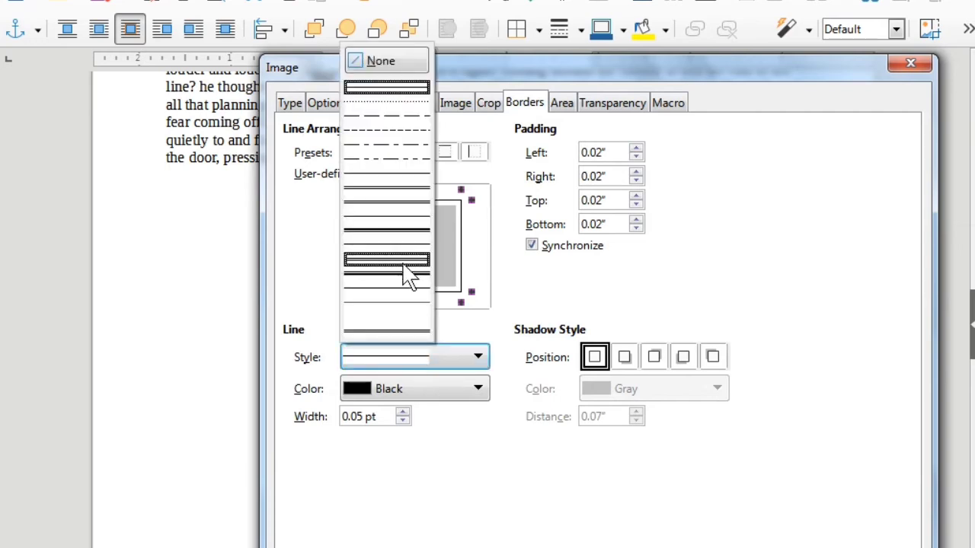
left_click(406, 271)
left_click(424, 389)
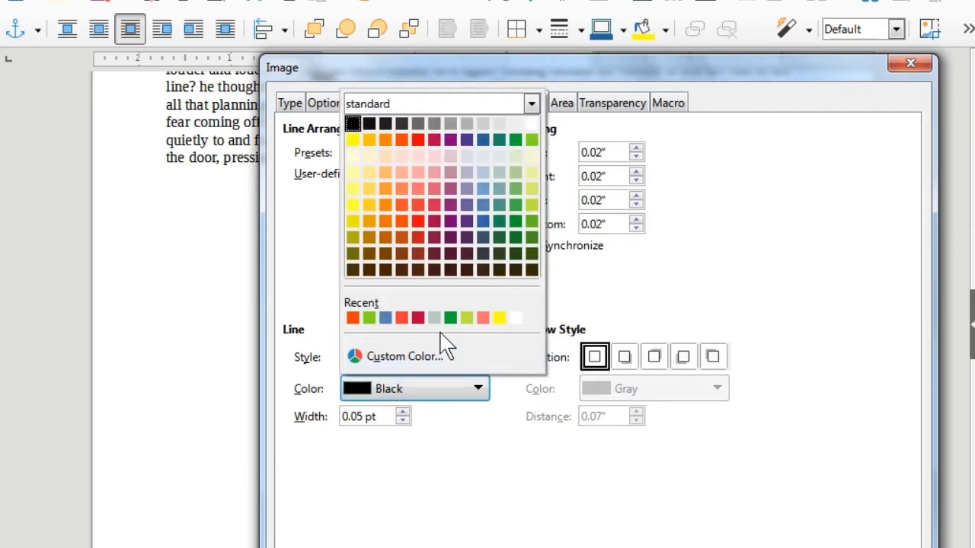
left_click(454, 319)
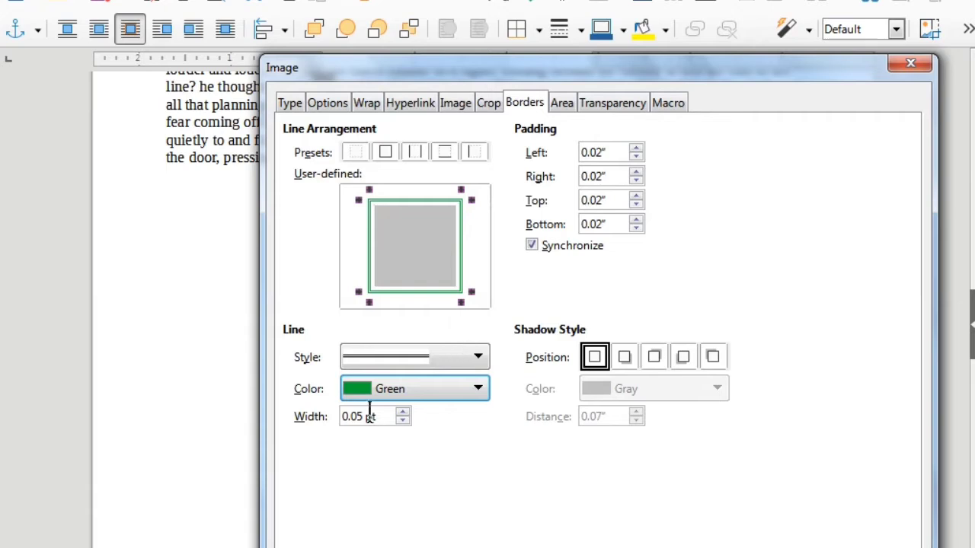
left_click(402, 412)
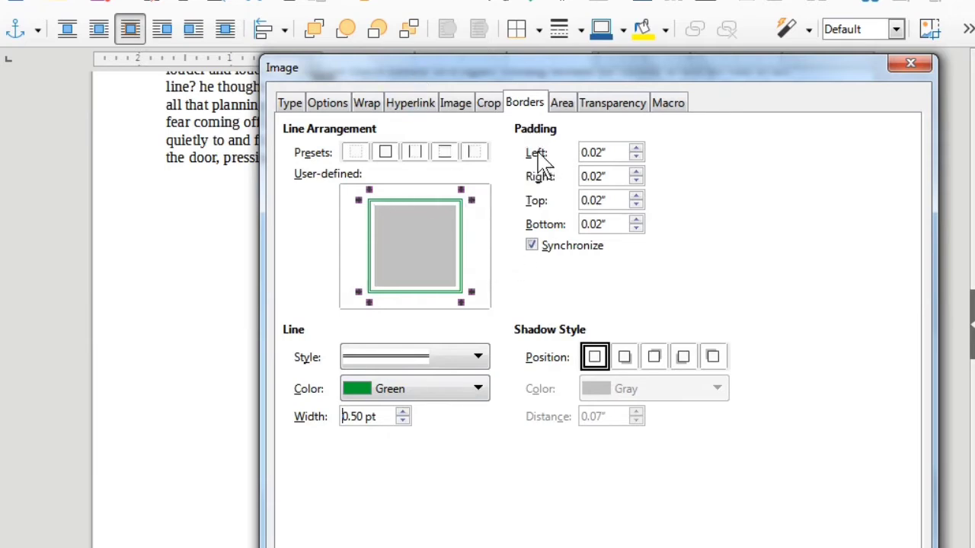
Step: Fill the image's area with the blue color 729fcf at 50% transparency and apply the image properties
left_click(561, 105)
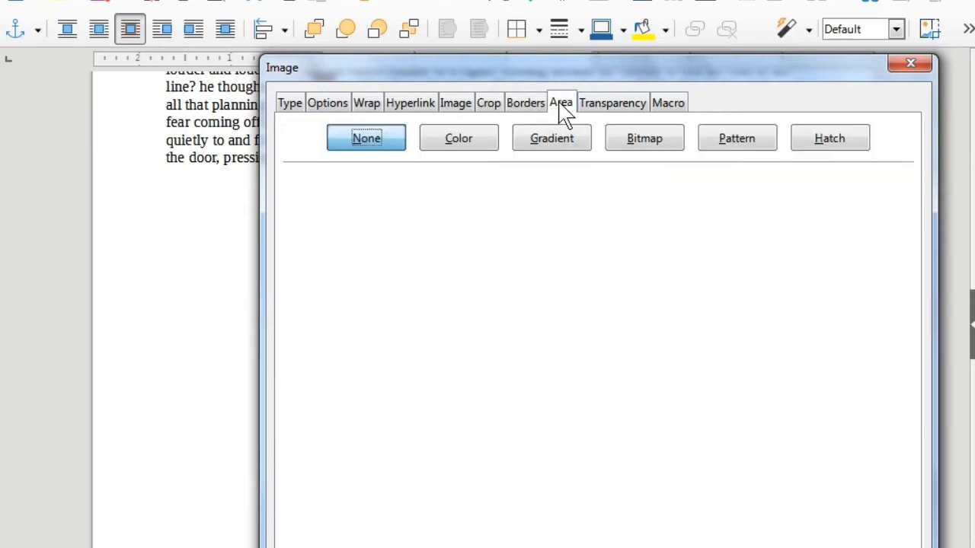
left_click(487, 156)
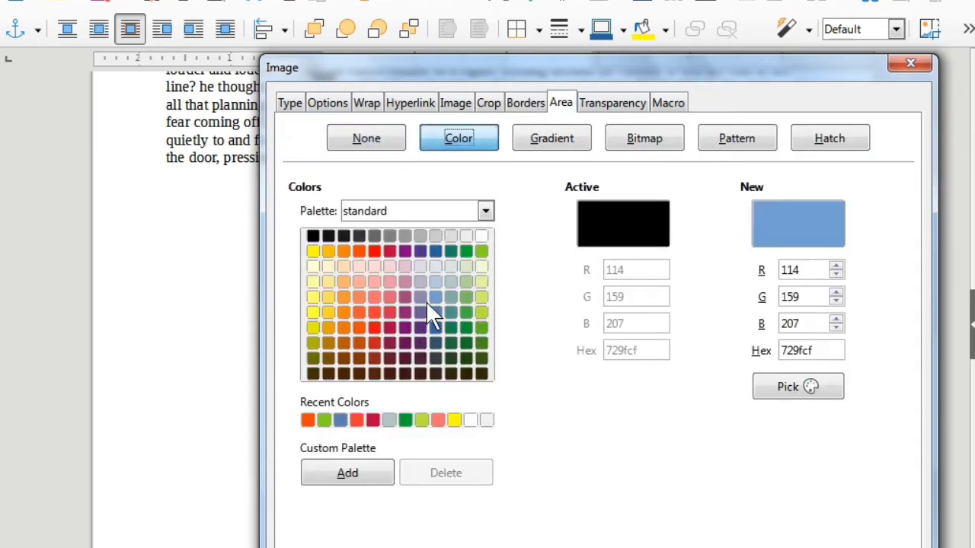
left_click(612, 103)
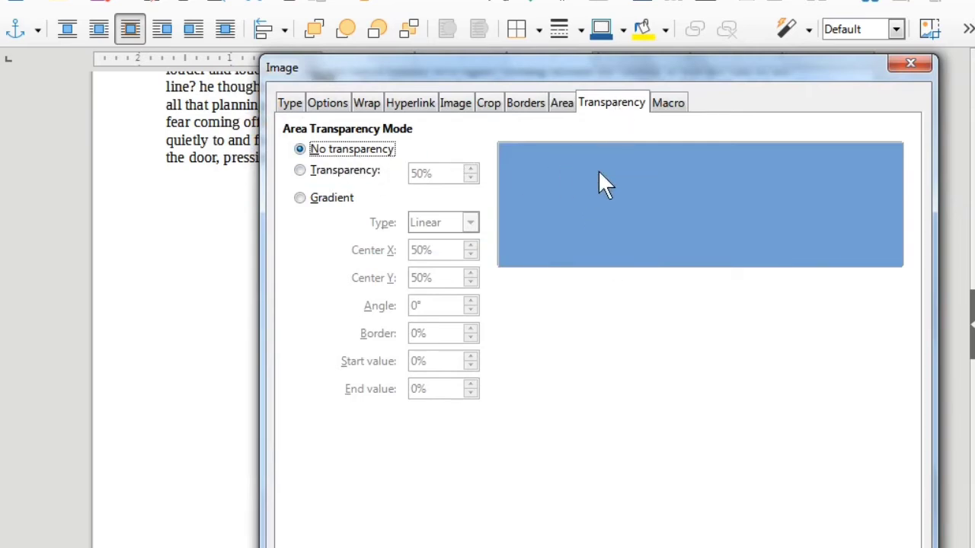
left_click(301, 171)
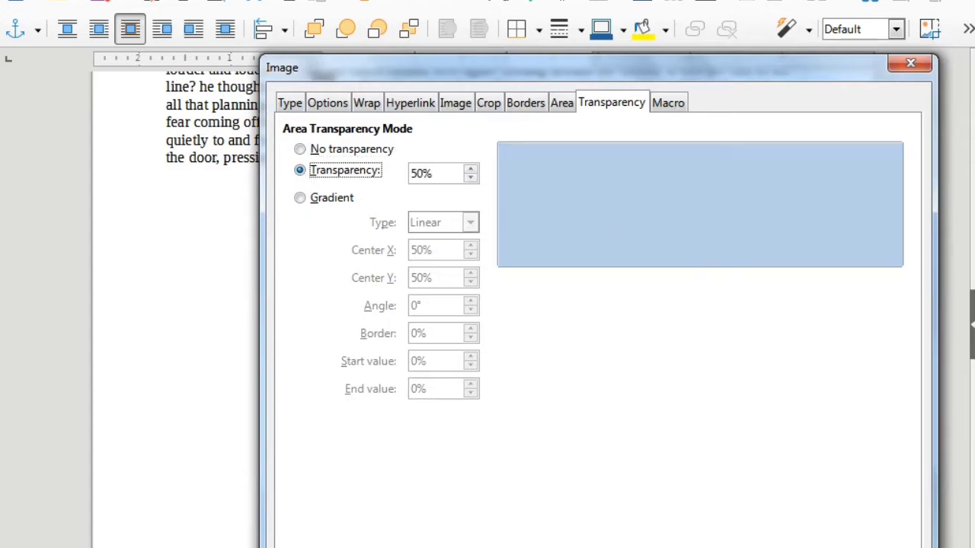
left_click(632, 547)
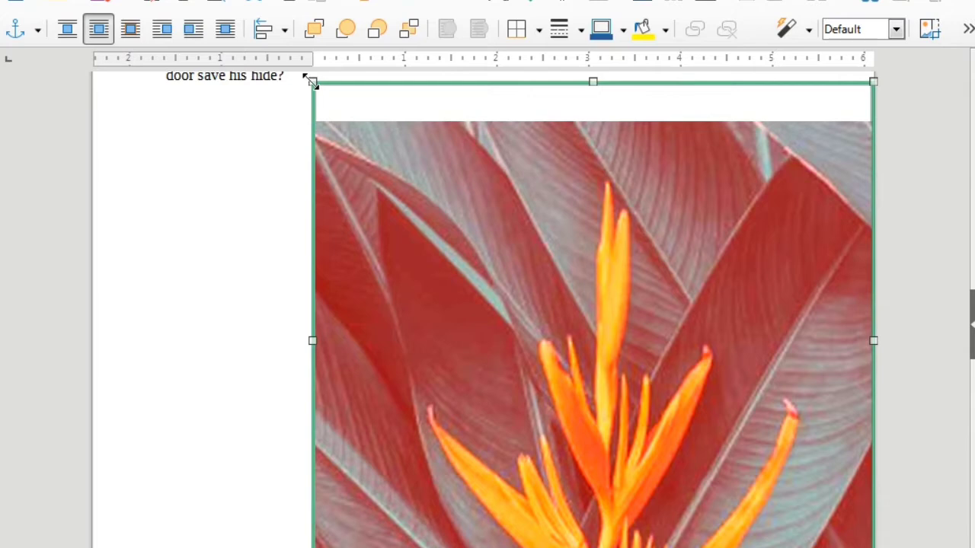
Step: Shrink the image from its upper-left corner to about 4.7 inches wide and move it toward the page's centre
left_click_drag(311, 81, 536, 329)
left_click_drag(660, 370, 493, 293)
Step: Show the list of image formatting commands for the selected image
left_click(158, 0)
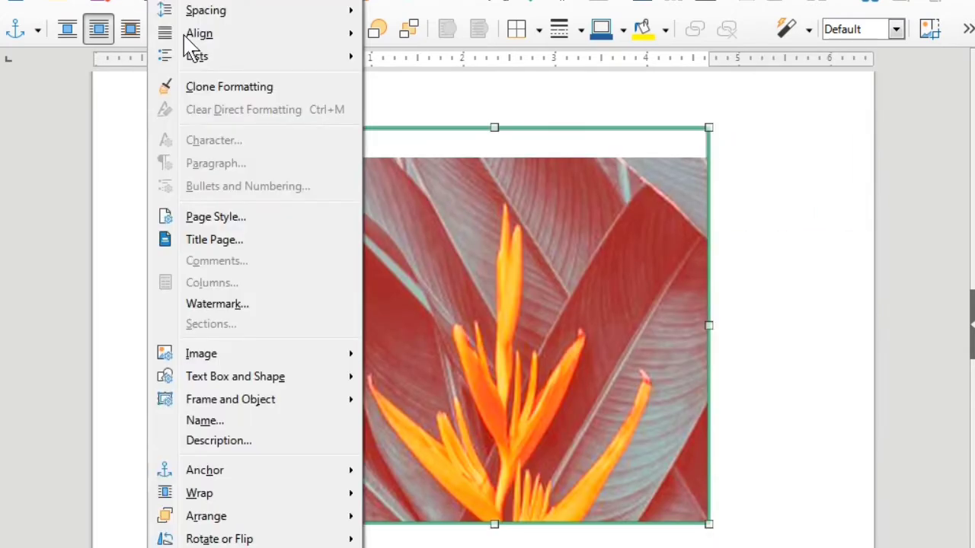
mouse_move(236, 355)
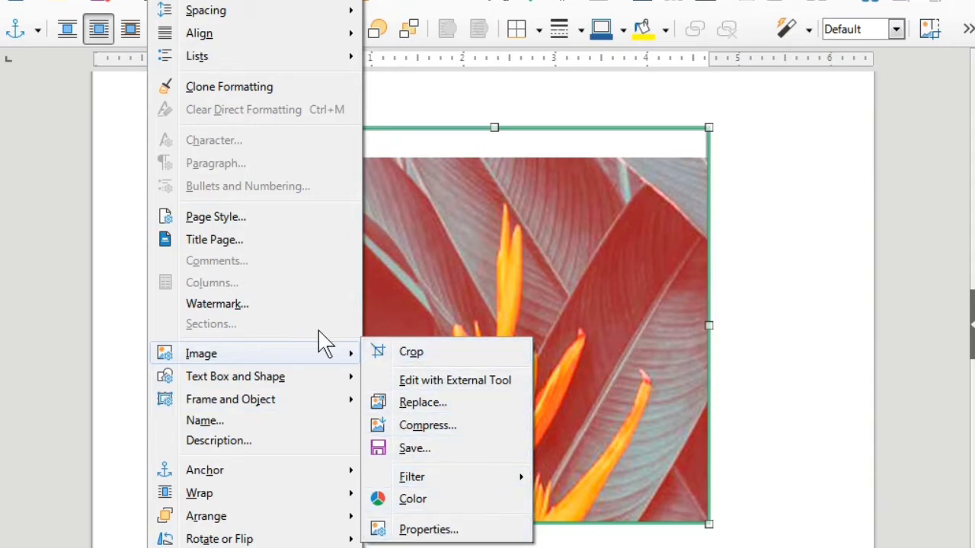
Step: Insert a text box about 1.8 inches wide overlapping the image's left edge and enter the text "jgvgl"
mouse_move(204, 384)
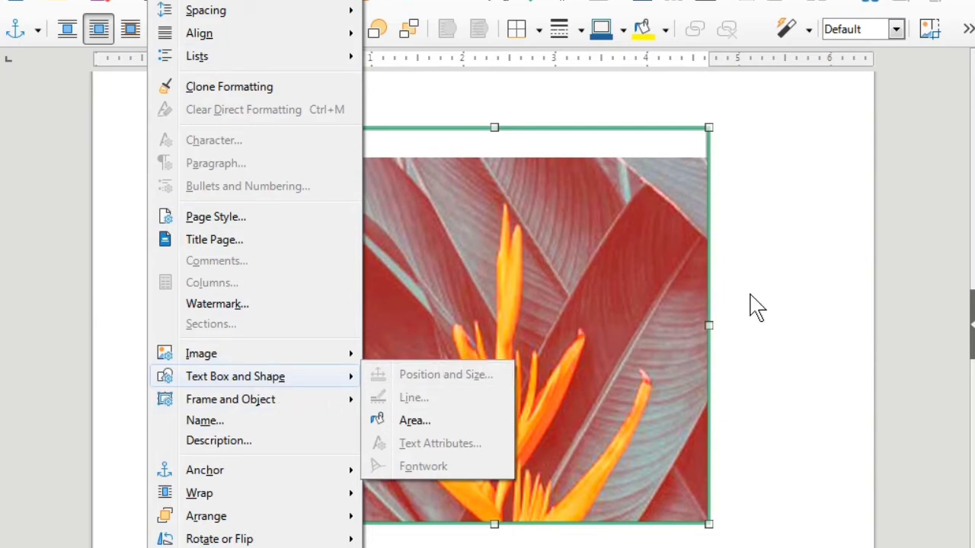
key("Escape")
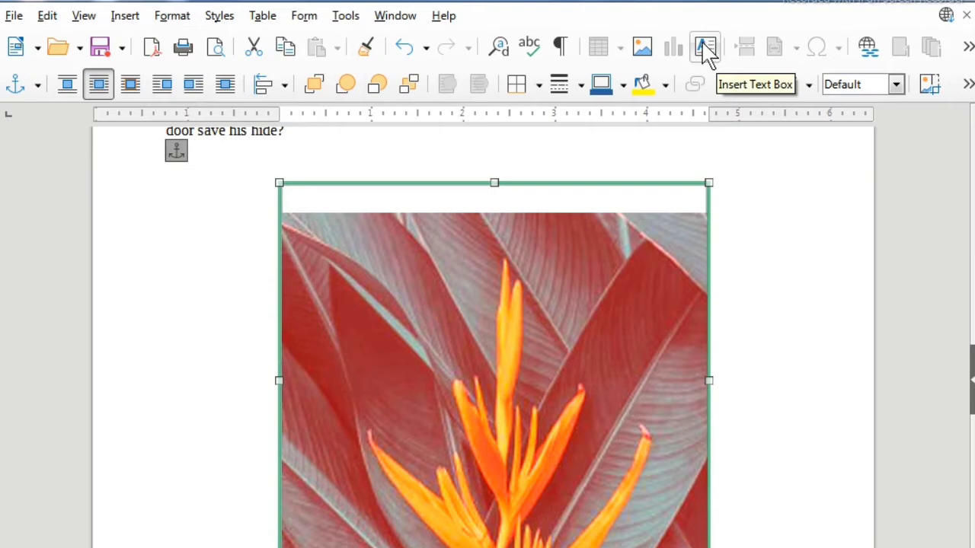
left_click(203, 337)
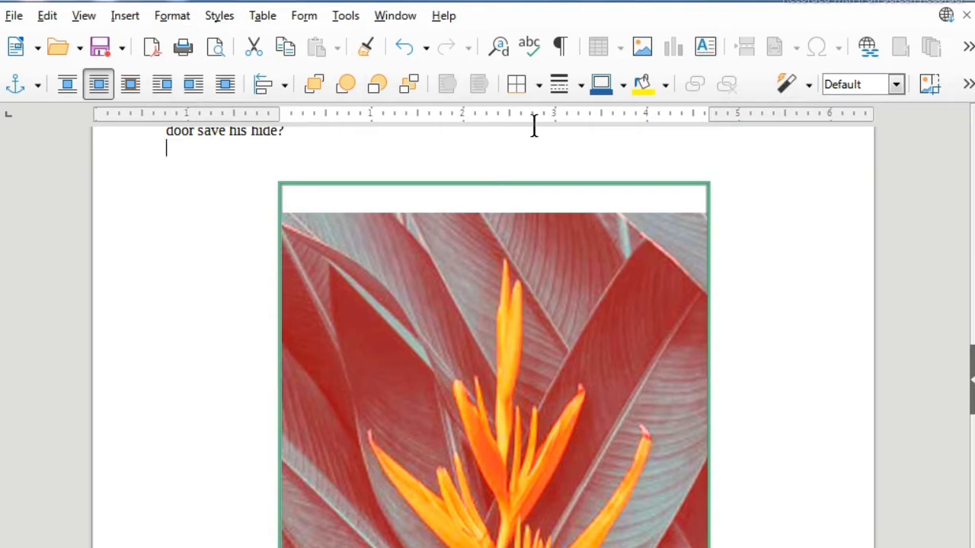
left_click(706, 48)
left_click_drag(220, 277, 388, 399)
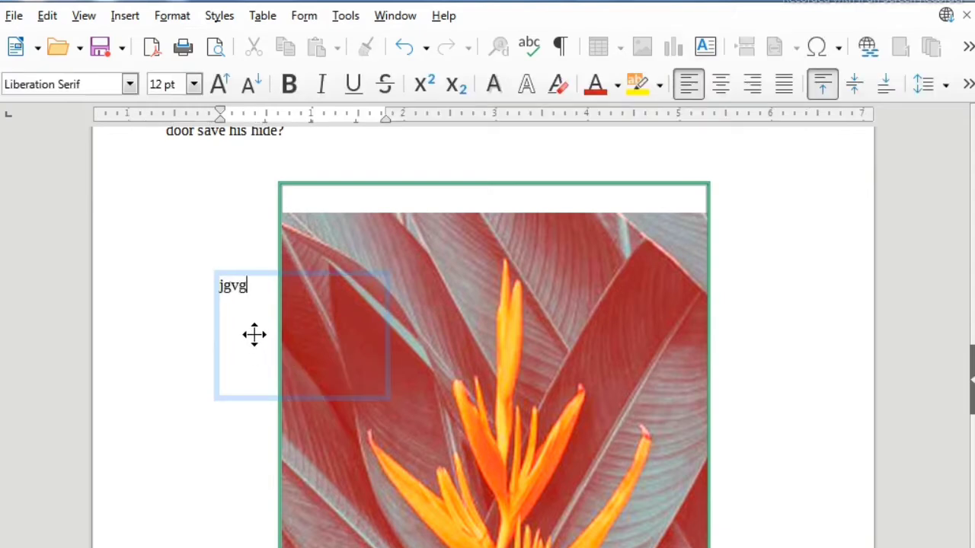
left_click(245, 395)
Step: Delete the flower image and add a text box about 2.7 inches wide below the paragraph with the text "jkhkj"
left_click(555, 380)
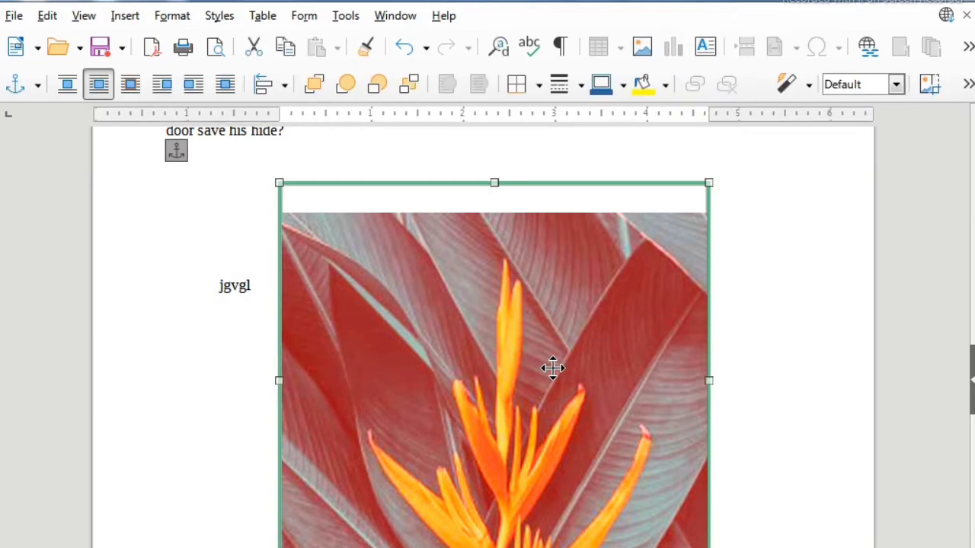
key("Delete")
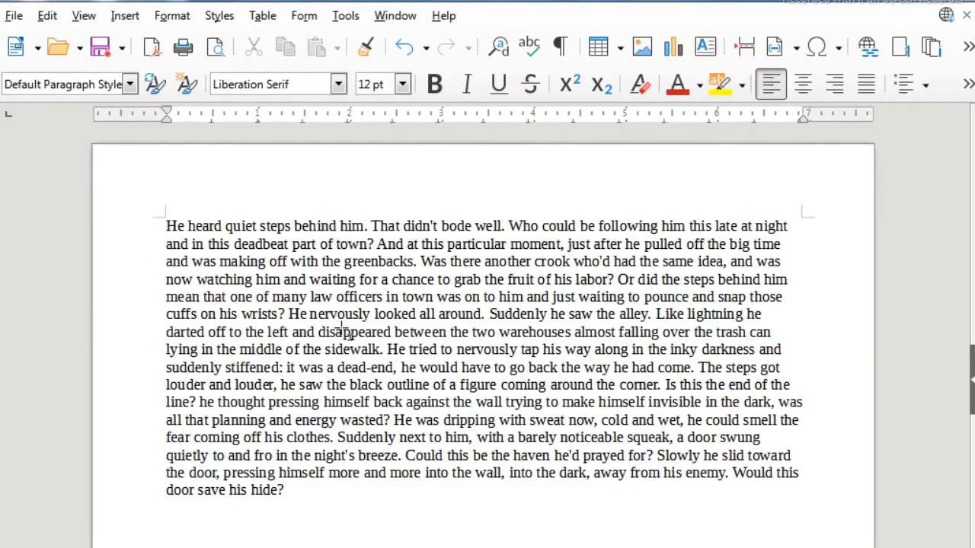
left_click_drag(279, 516, 530, 547)
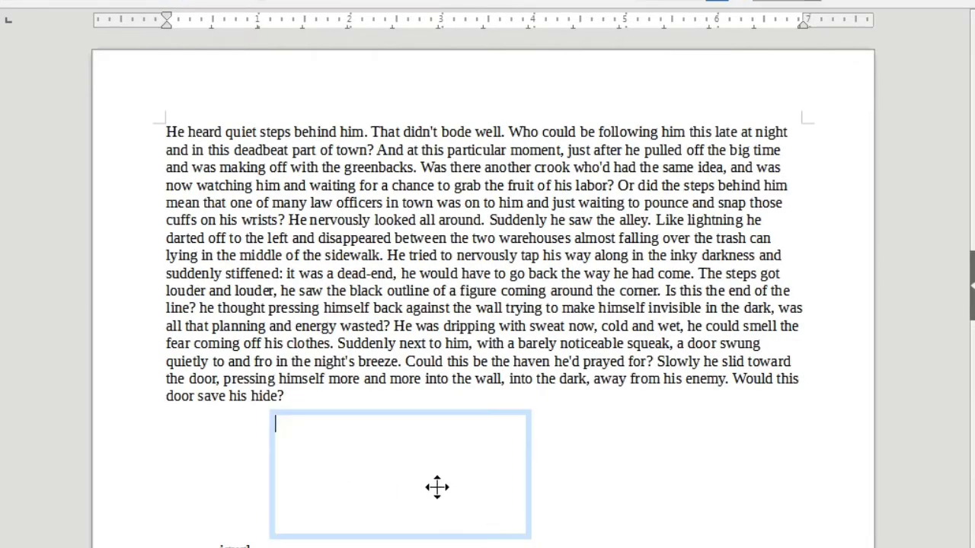
type("jkhkj")
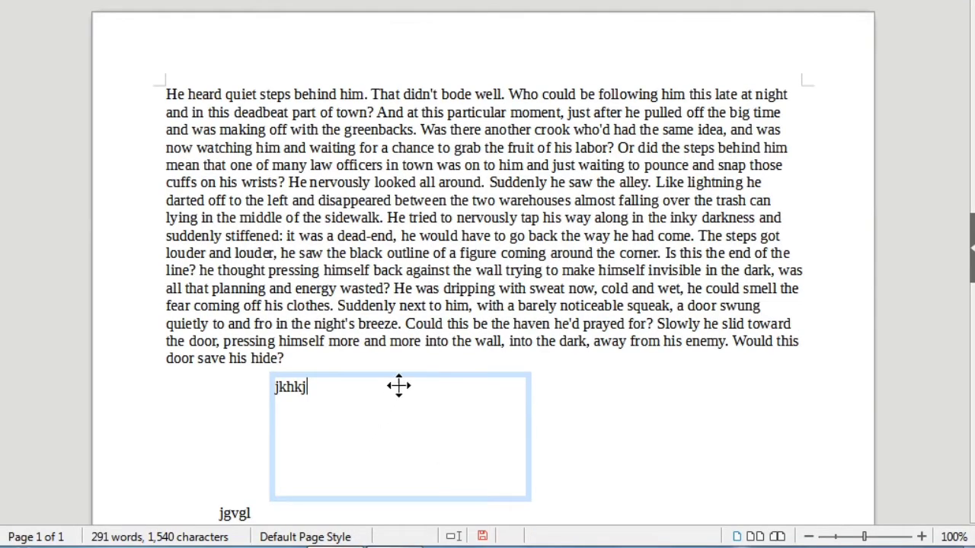
Step: Show the list of text box and shape formatting commands for the "jkhkj" text box
left_click(400, 375)
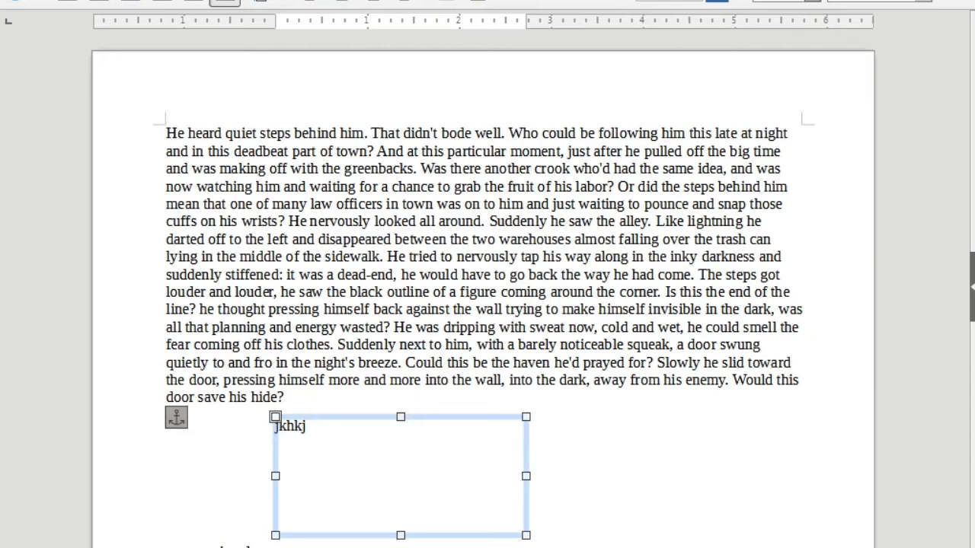
left_click(164, 0)
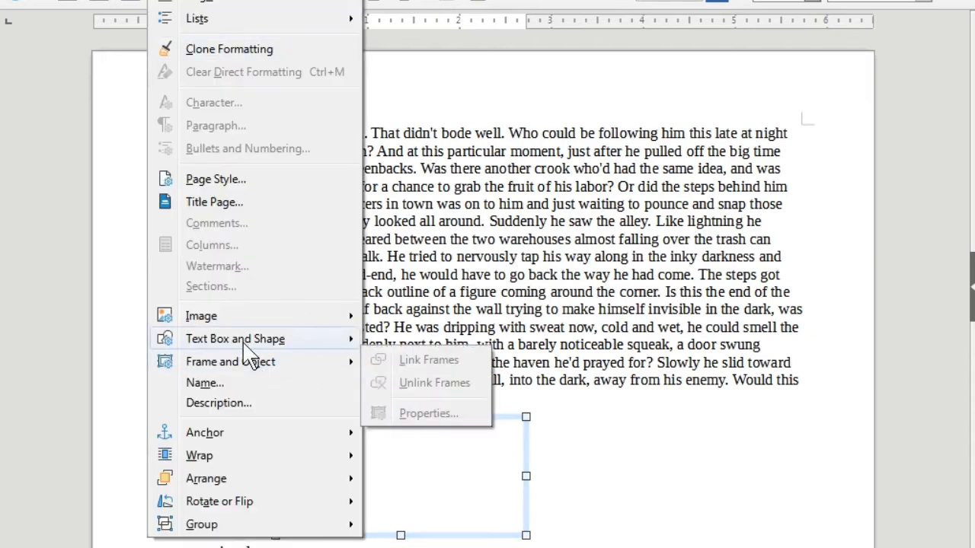
mouse_move(236, 344)
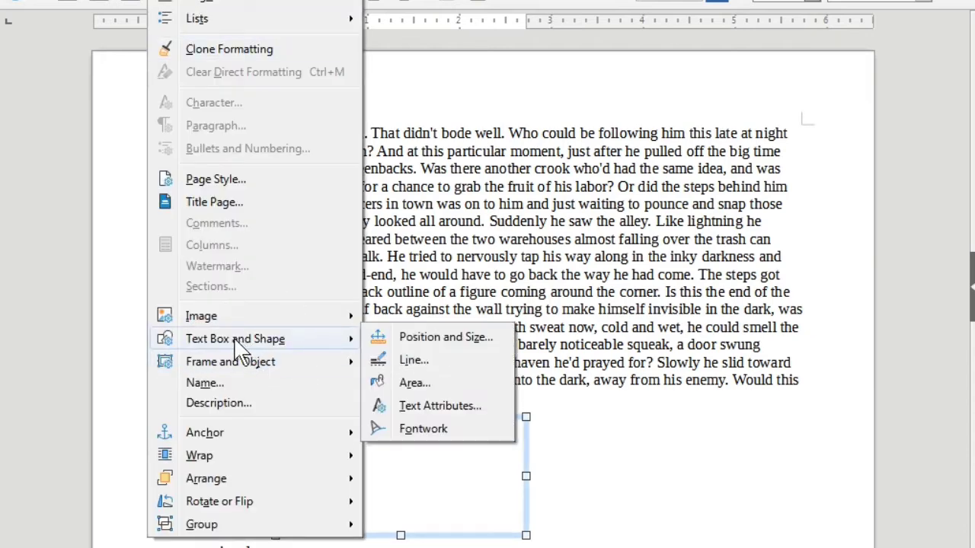
left_click(661, 399)
left_click(565, 347)
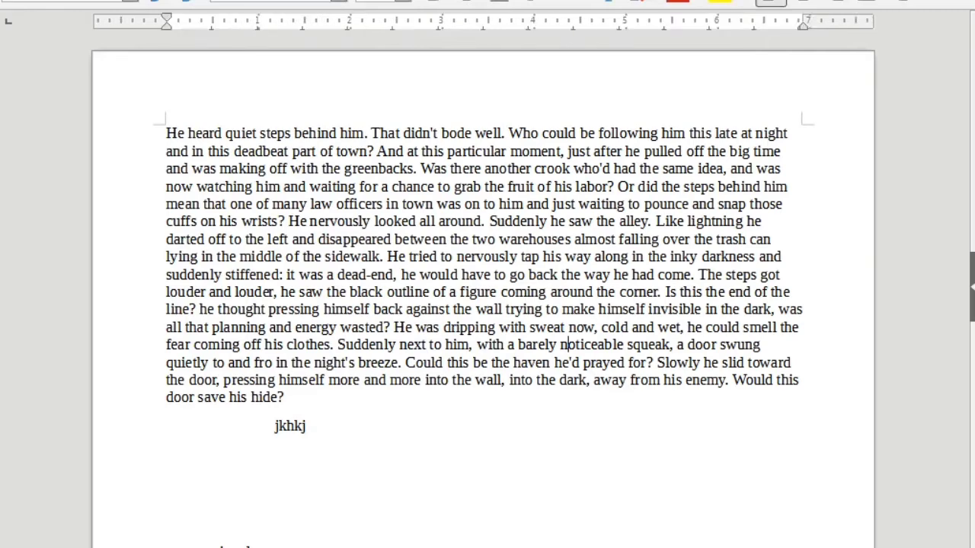
Step: Draw a basic circle shape about 1.36 inches in diameter below the paragraph, to the right of the "jkhkj" text
left_click(126, 0)
mouse_move(176, 95)
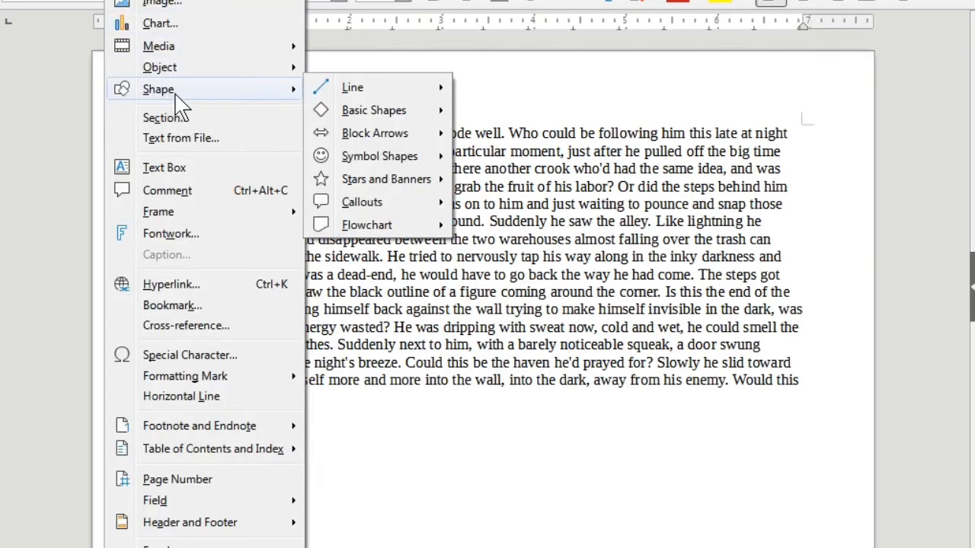
mouse_move(383, 212)
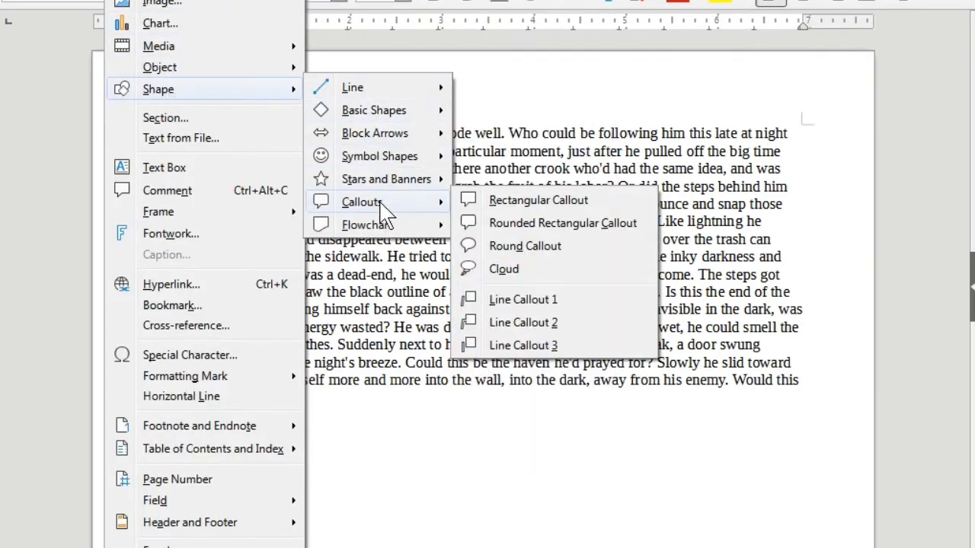
mouse_move(371, 118)
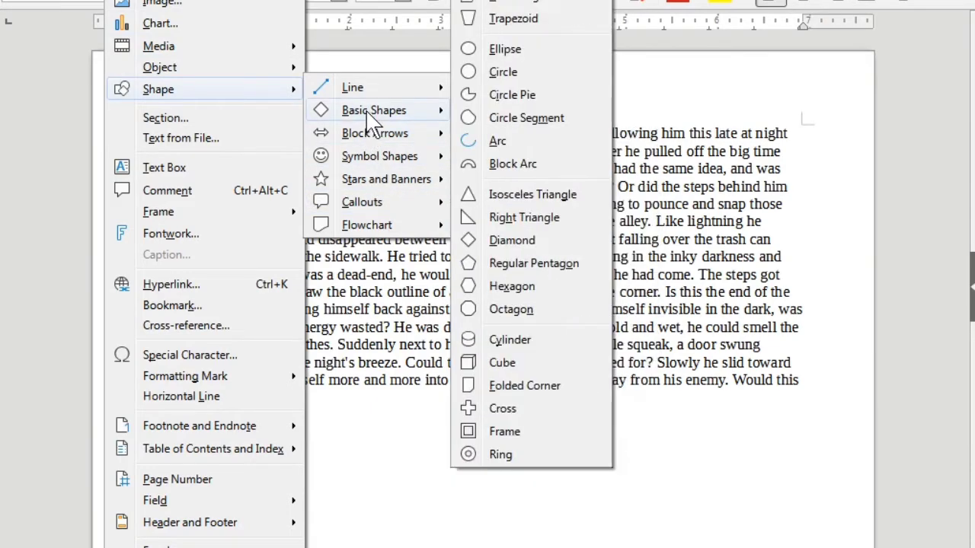
left_click(481, 73)
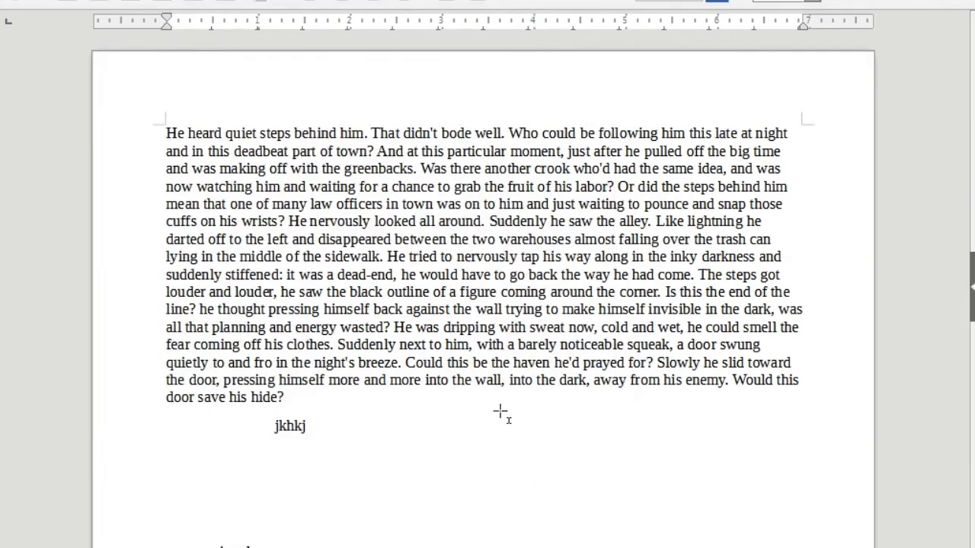
left_click_drag(499, 412, 626, 511)
scroll(572, 403, "down", 3)
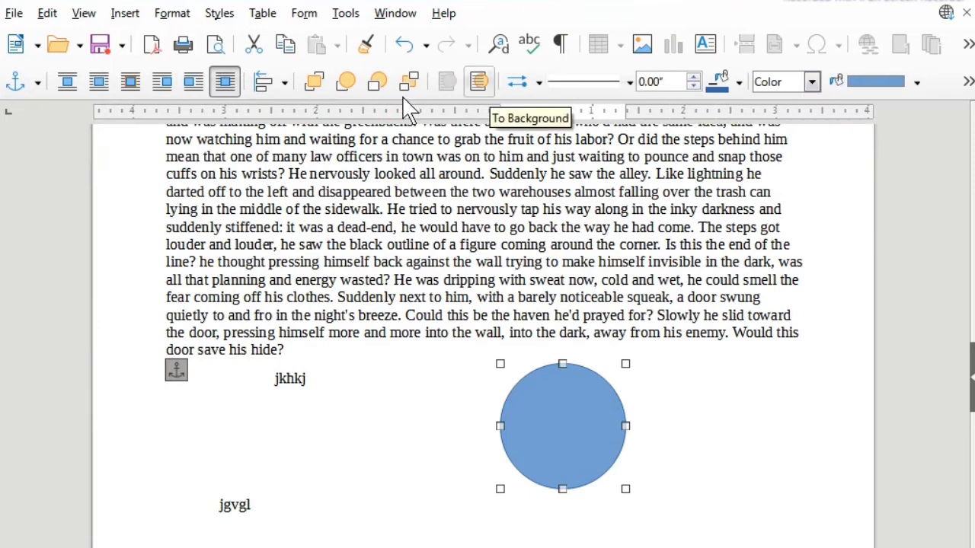
Step: Rotate the circle by 48° about its centre and view its slant and corner radius settings
left_click(174, 14)
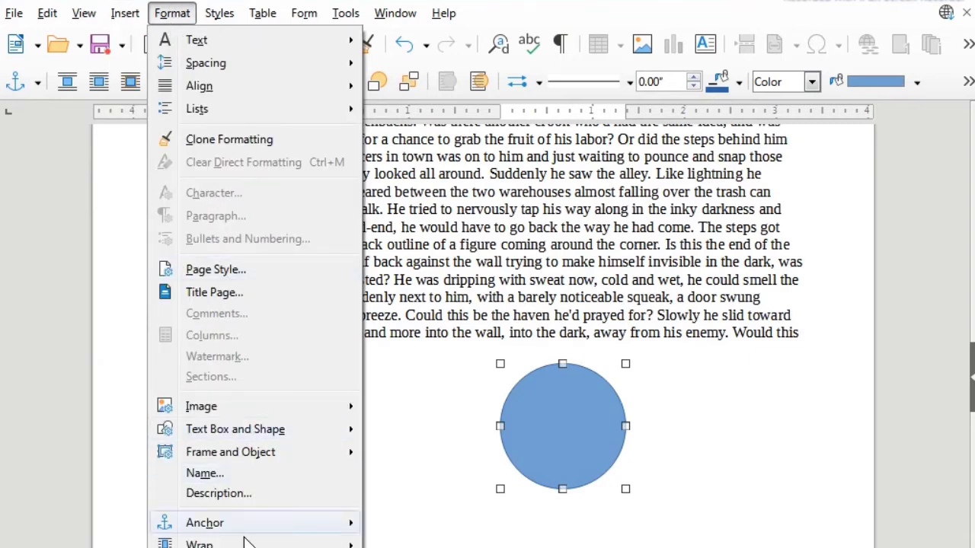
mouse_move(264, 434)
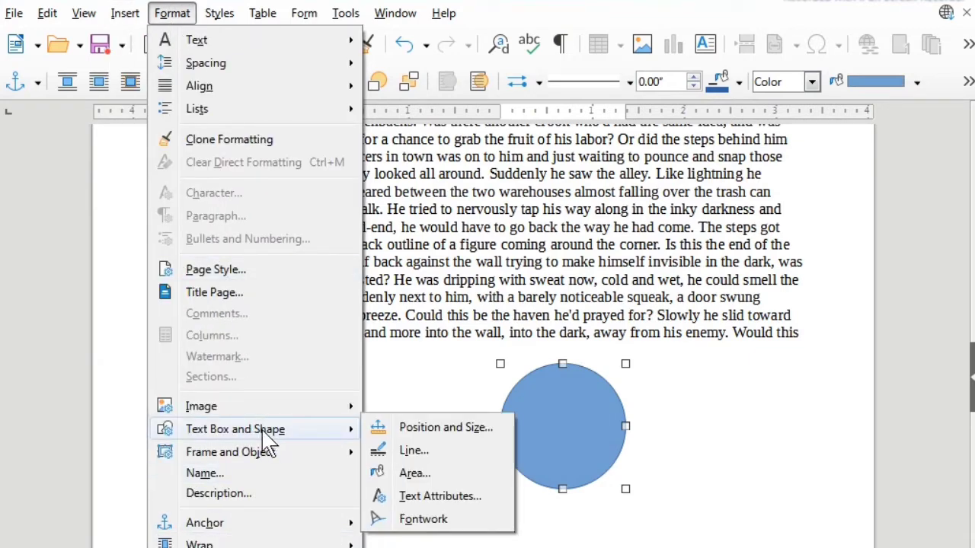
left_click(440, 433)
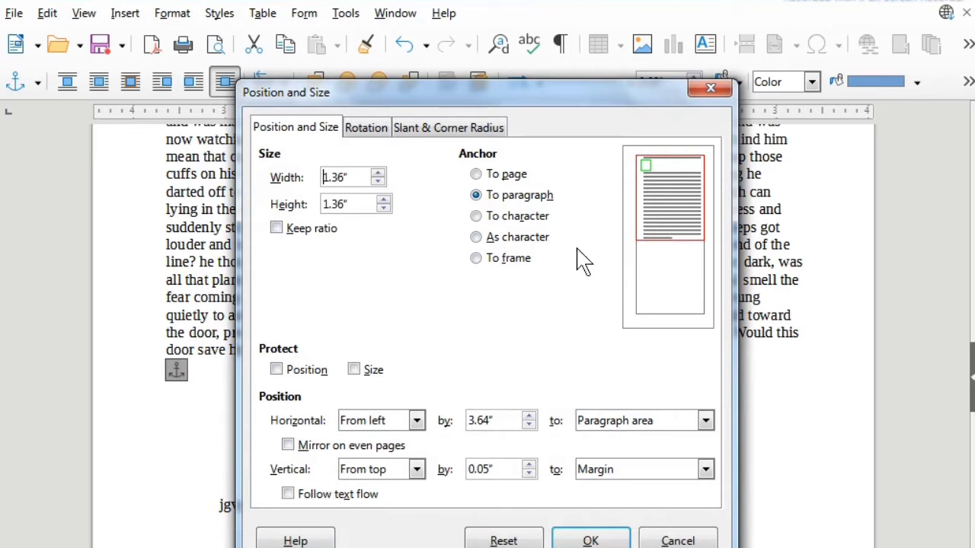
left_click(364, 127)
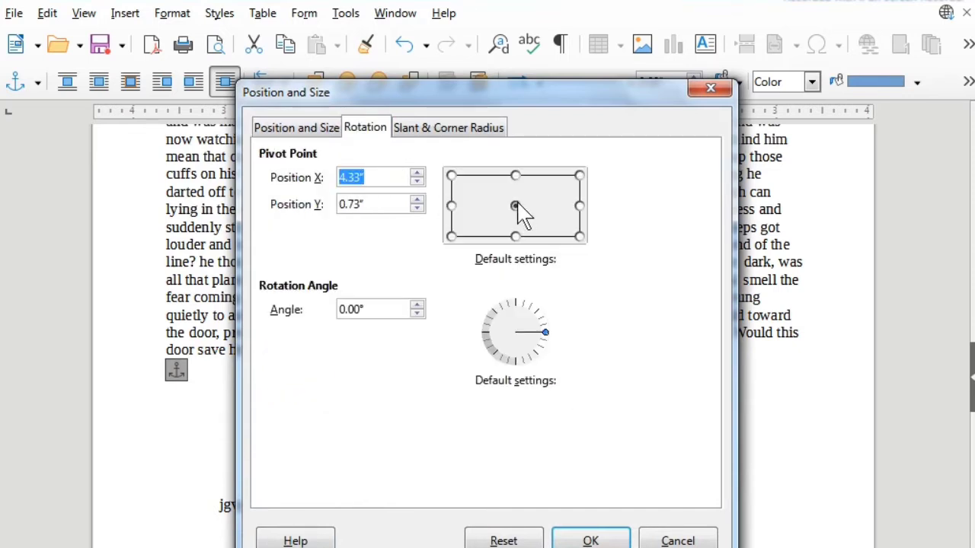
left_click_drag(544, 332, 521, 309)
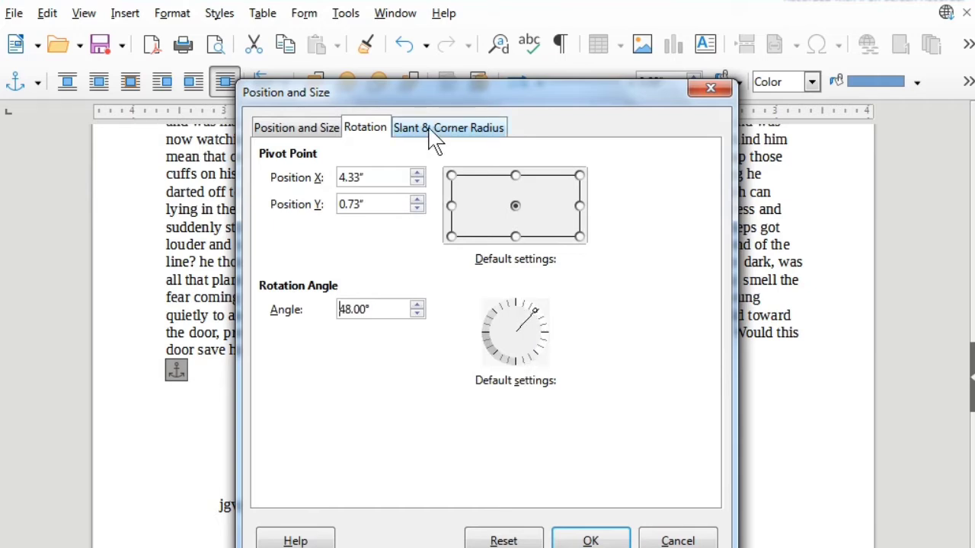
left_click(439, 129)
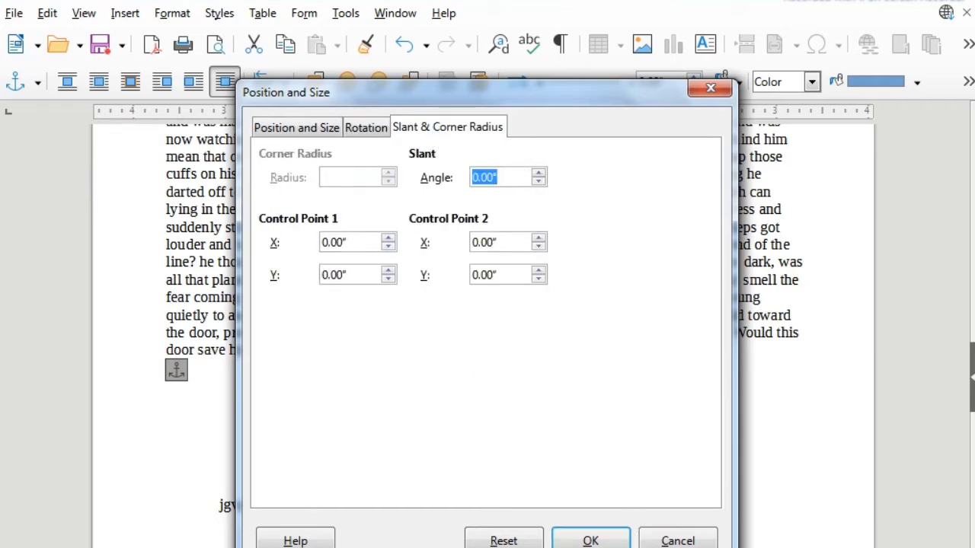
left_click(590, 539)
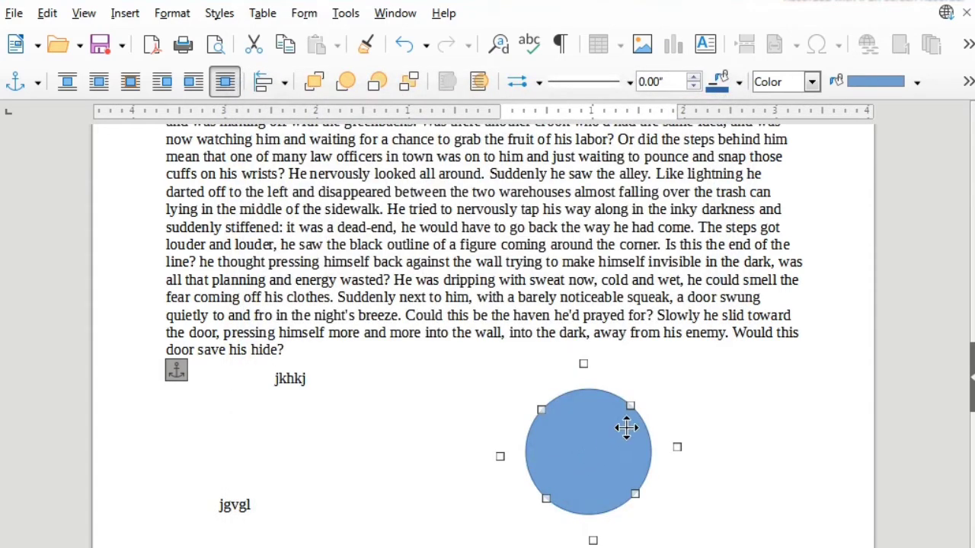
Step: Move the circle up and left toward the paragraph's last lines and enlarge it to about 1.7 inches across
left_click_drag(589, 442, 542, 400)
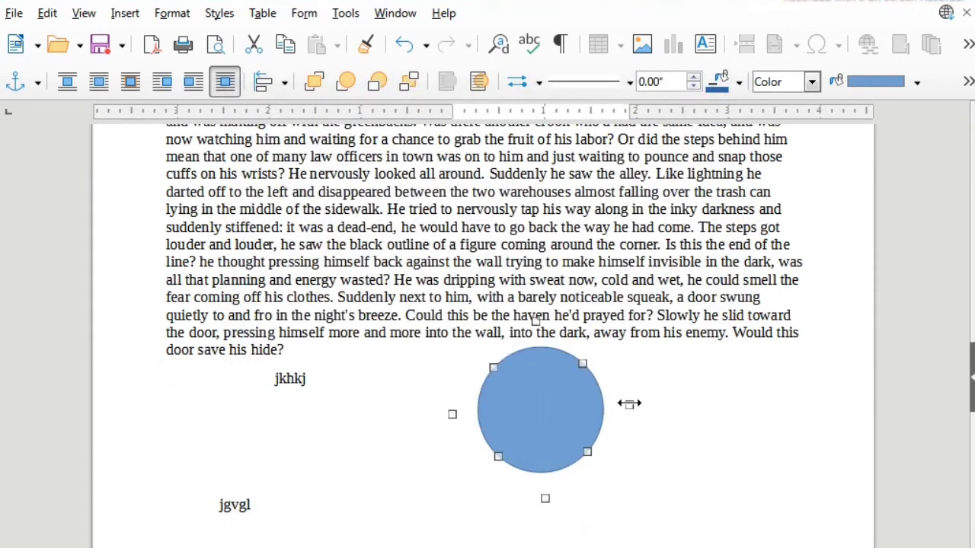
left_click_drag(629, 404, 671, 411)
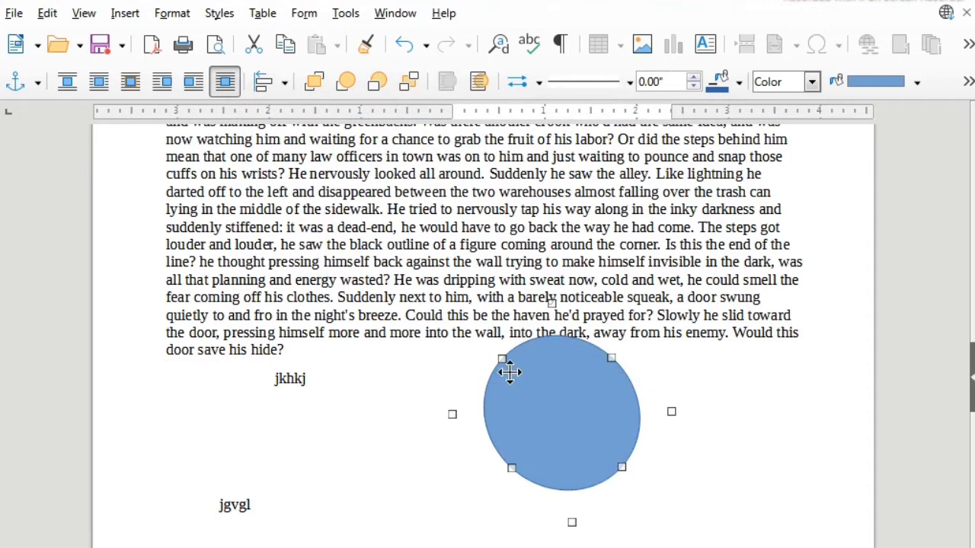
Step: Set the "jkhkj" text box's line style to Continuous and its line color to Light Gold 2
left_click(376, 368)
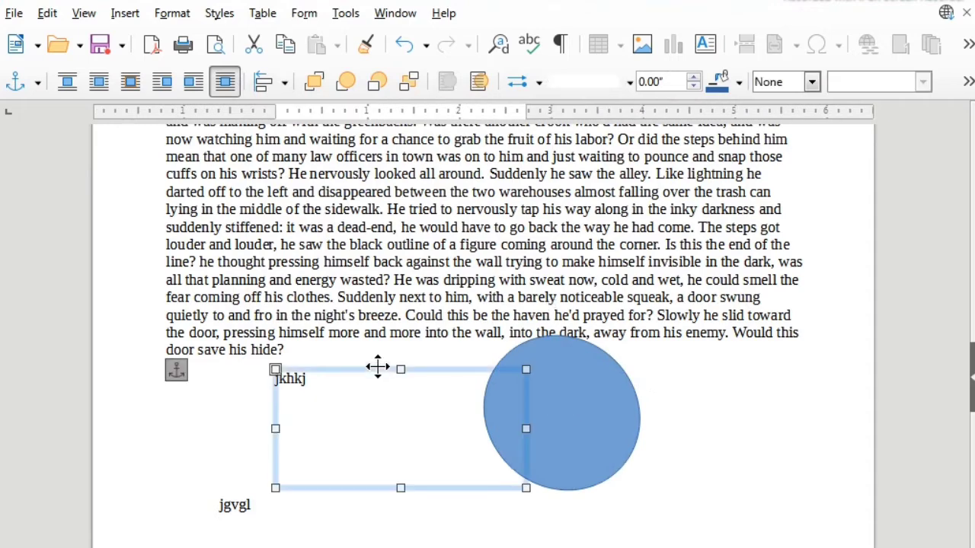
left_click(172, 13)
mouse_move(253, 431)
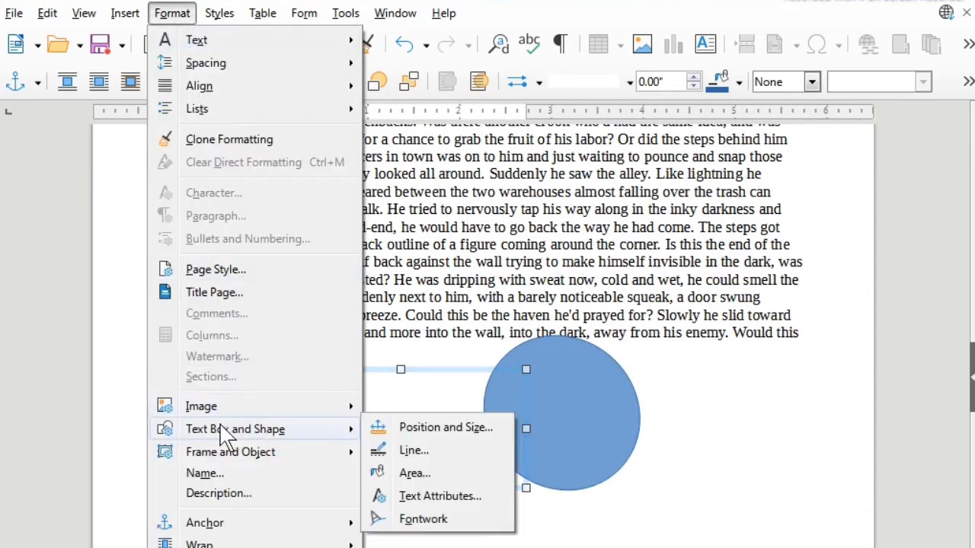
left_click(412, 456)
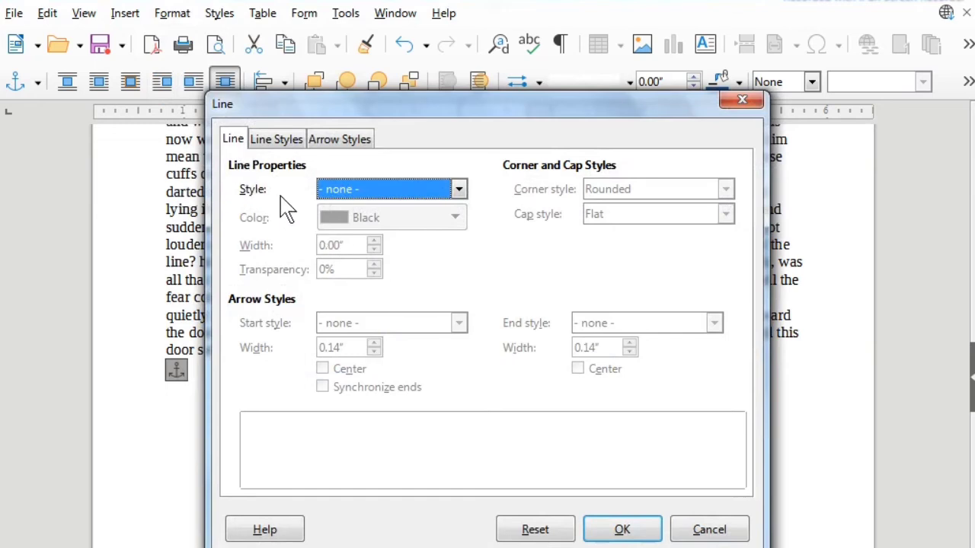
left_click(374, 190)
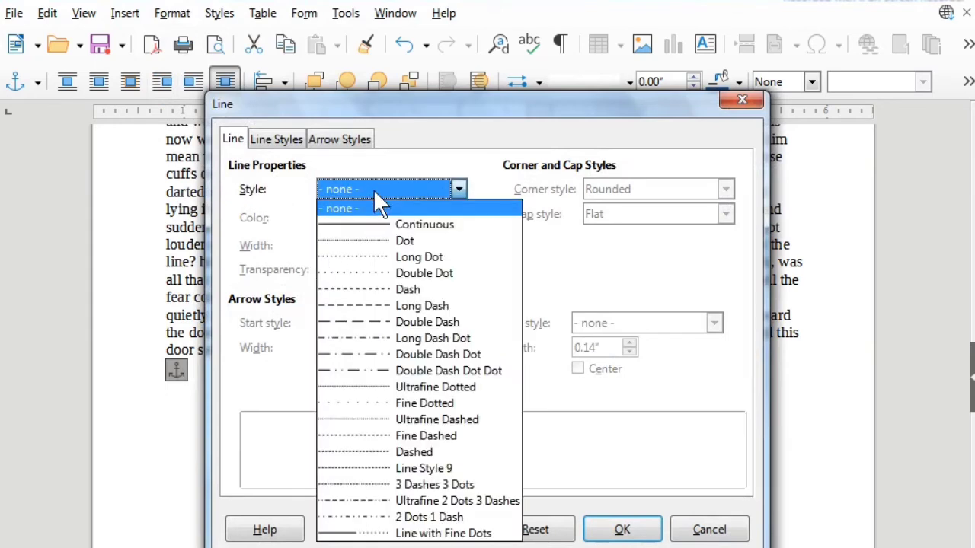
left_click(389, 224)
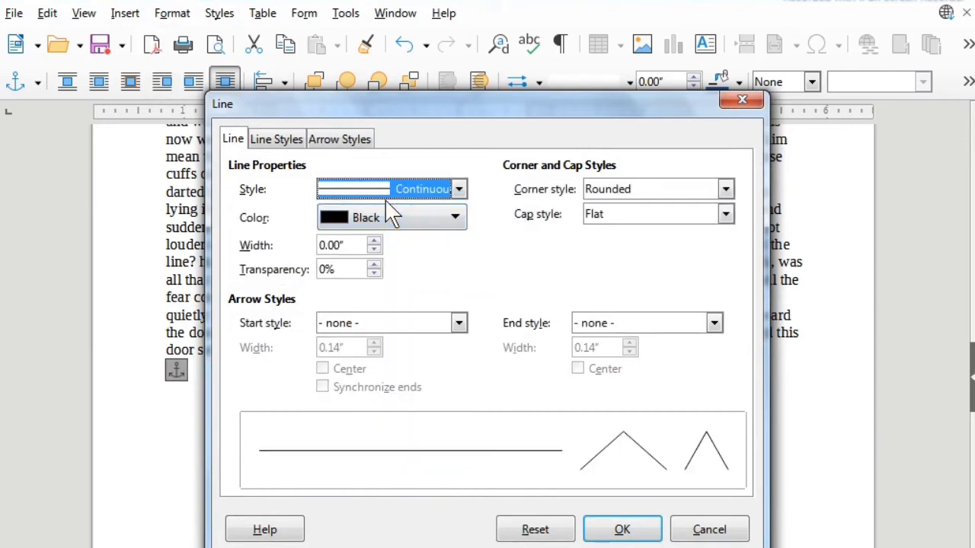
left_click(373, 220)
left_click(348, 333)
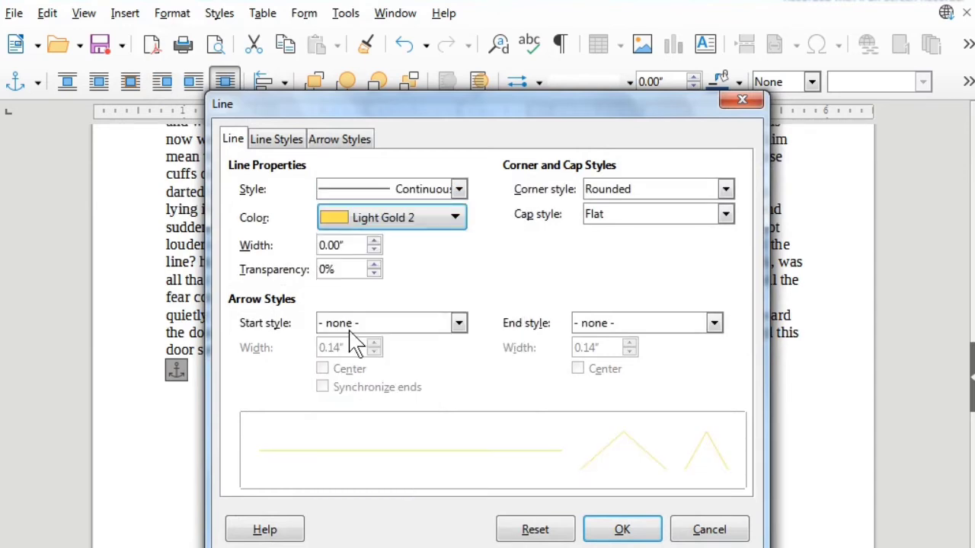
Step: Set the text box's line width to 0.06" and its line color to Blue
left_click(374, 242)
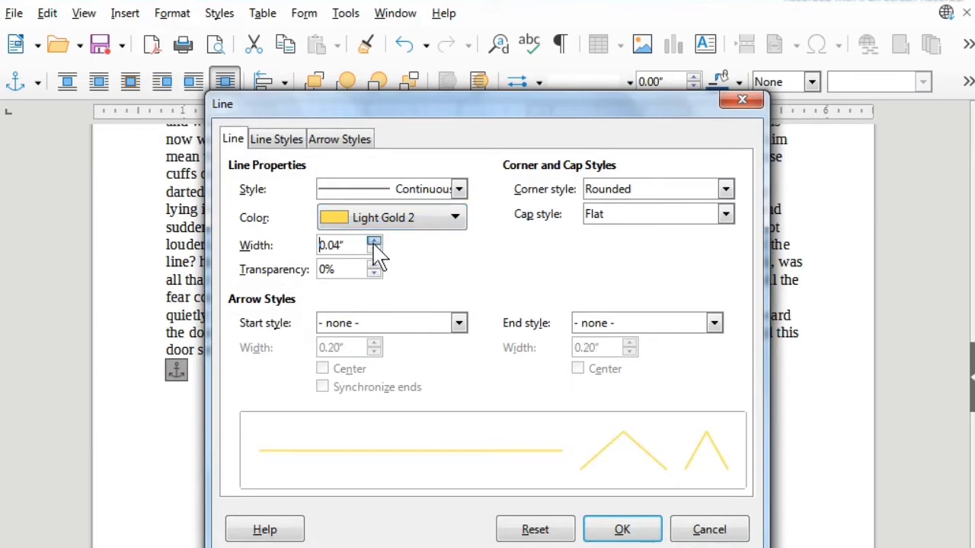
left_click(374, 242)
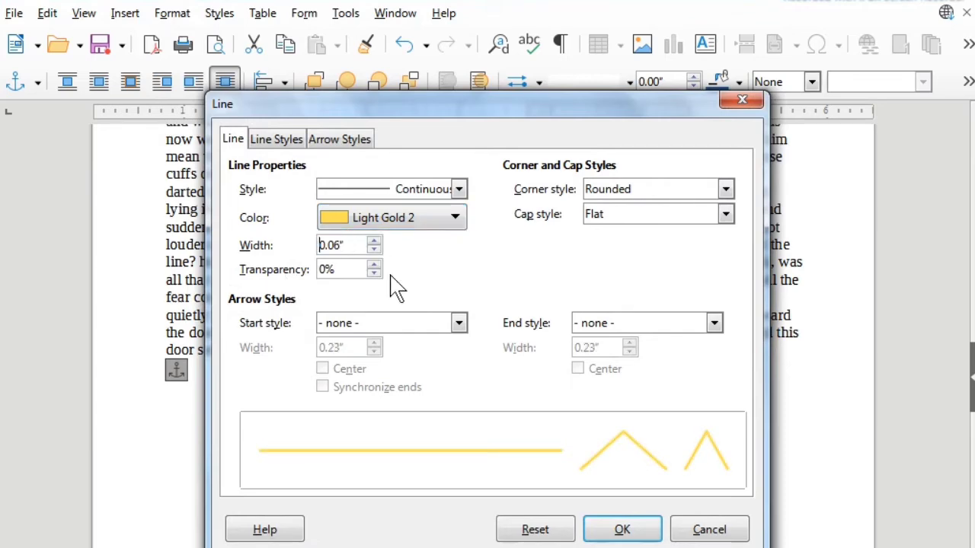
left_click(415, 219)
left_click(460, 284)
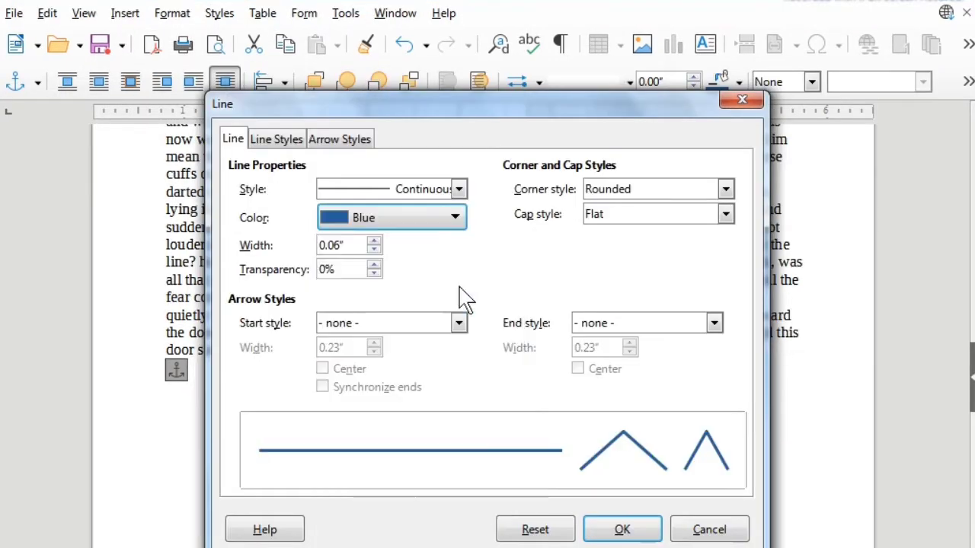
Step: Apply the line settings and give the text box a bitmap area fill, first trying solid color 8e86ae and the Dark Green 2 to White ellipsoid gradient
left_click(622, 531)
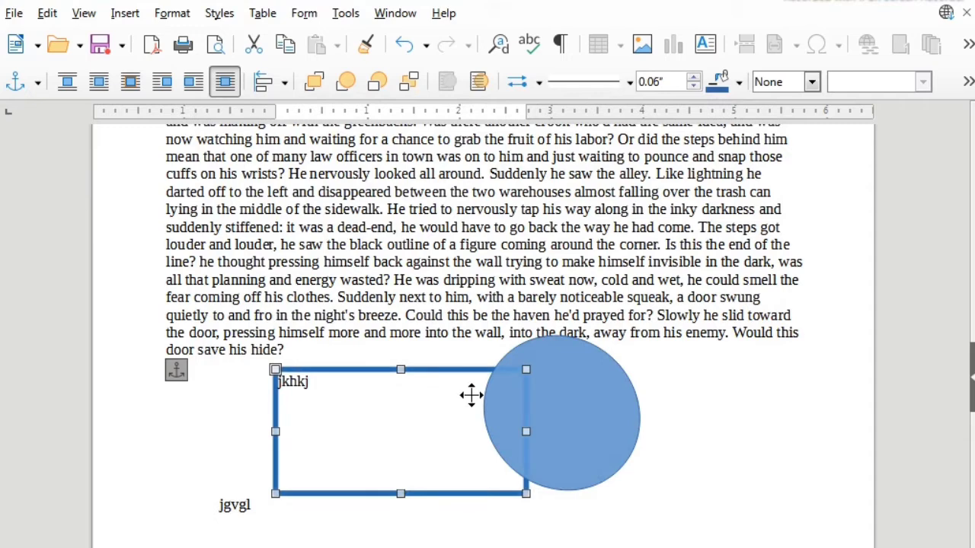
left_click(181, 19)
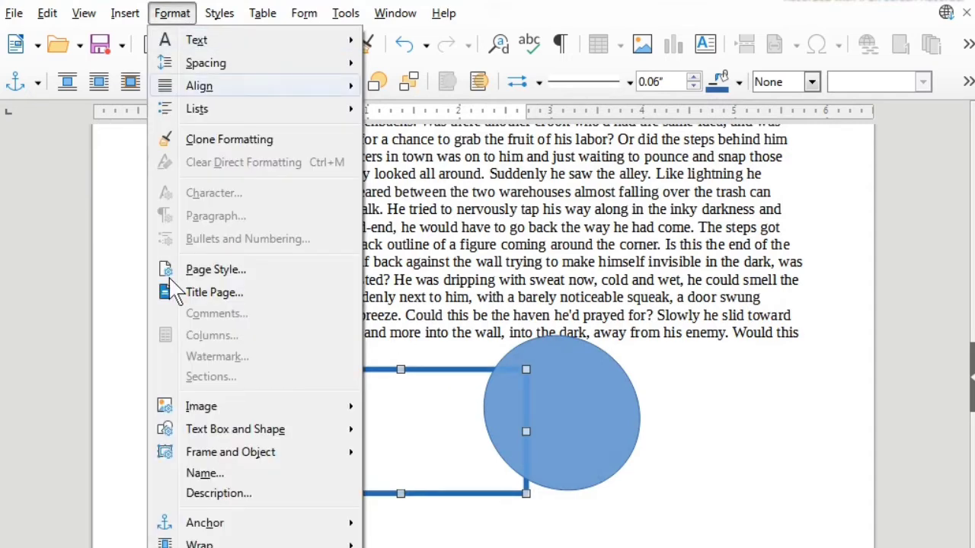
mouse_move(229, 434)
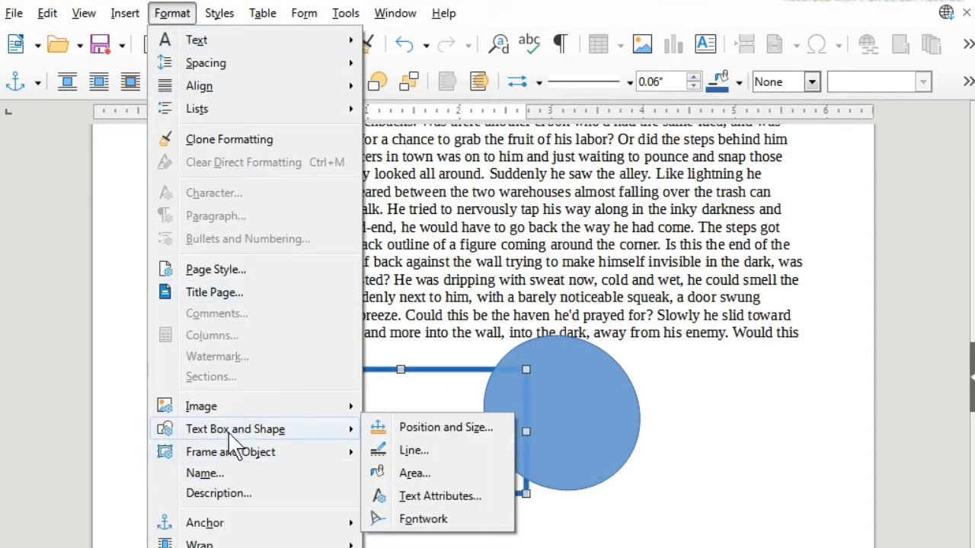
left_click(416, 475)
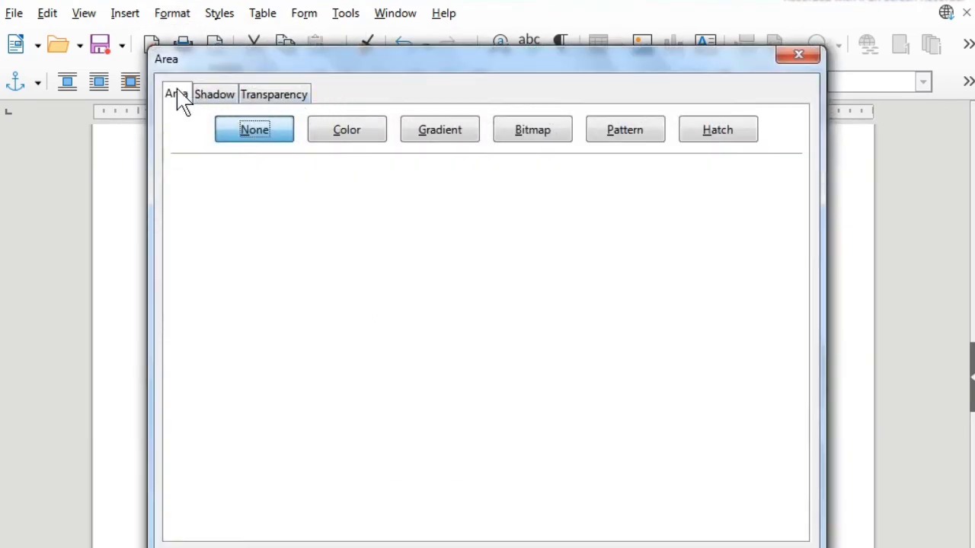
left_click(348, 141)
left_click(311, 290)
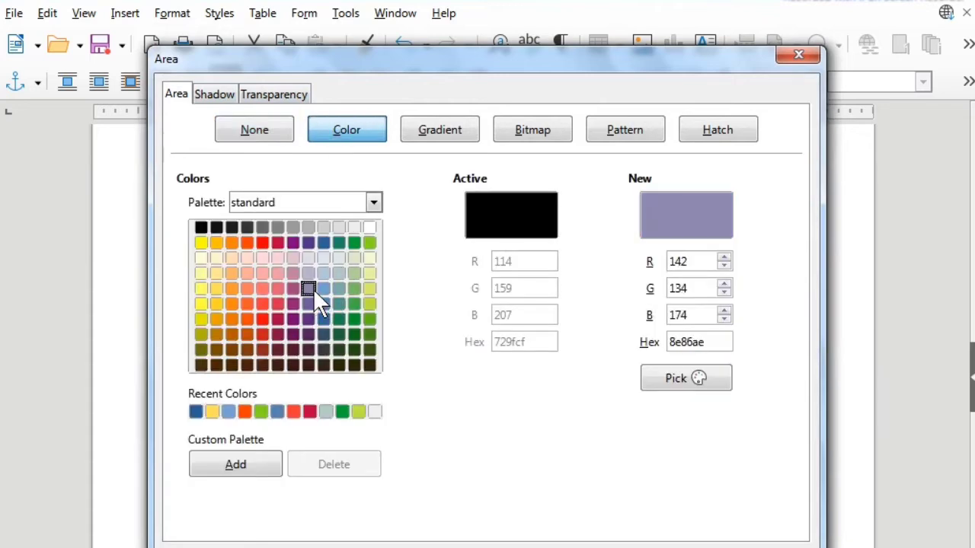
left_click(442, 140)
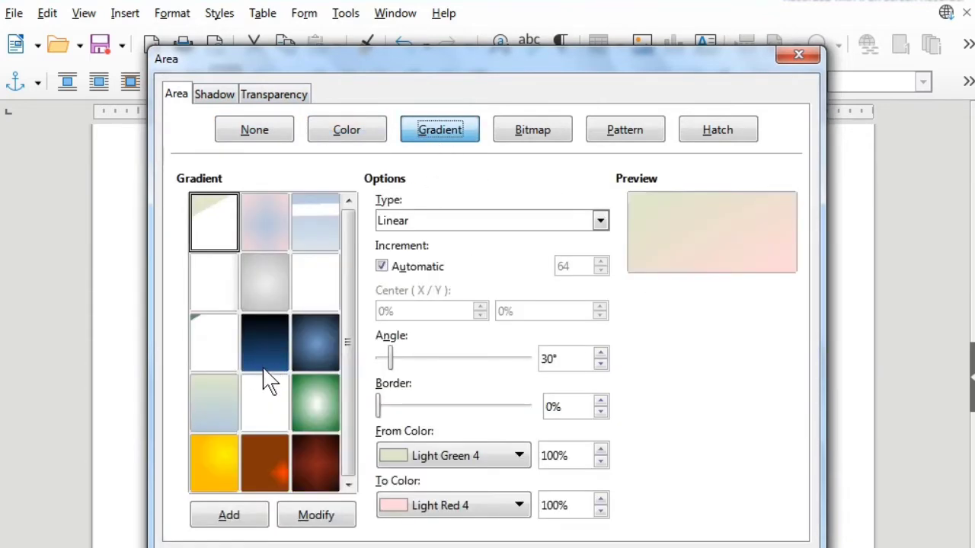
left_click(309, 400)
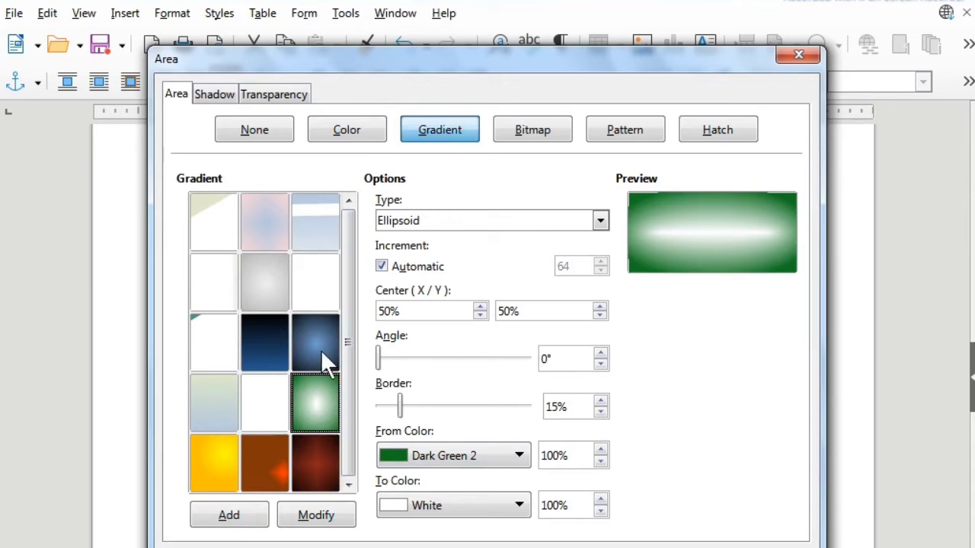
left_click(531, 138)
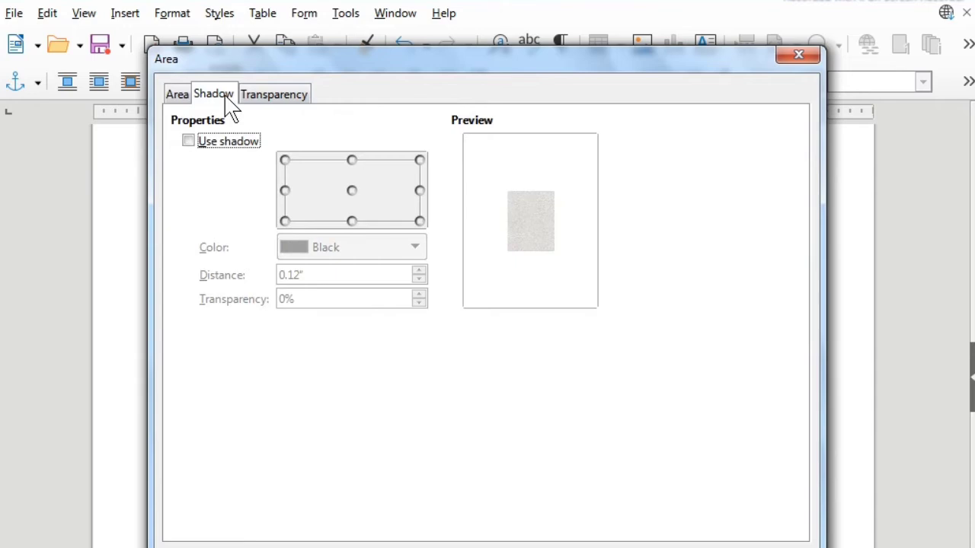
Step: Enable the text box's shadow, set its color to Light Gold 1 and raise its transparency to 5%
left_click(189, 142)
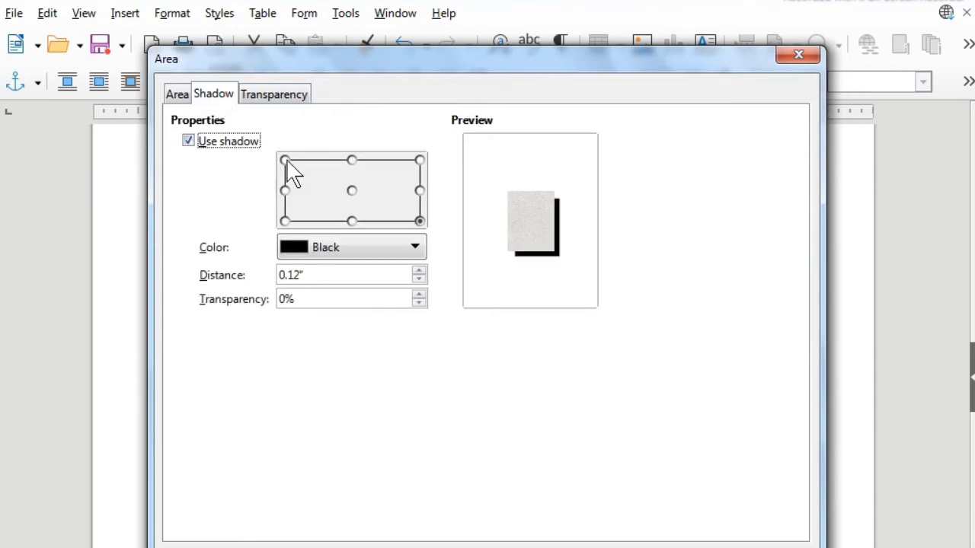
left_click(381, 251)
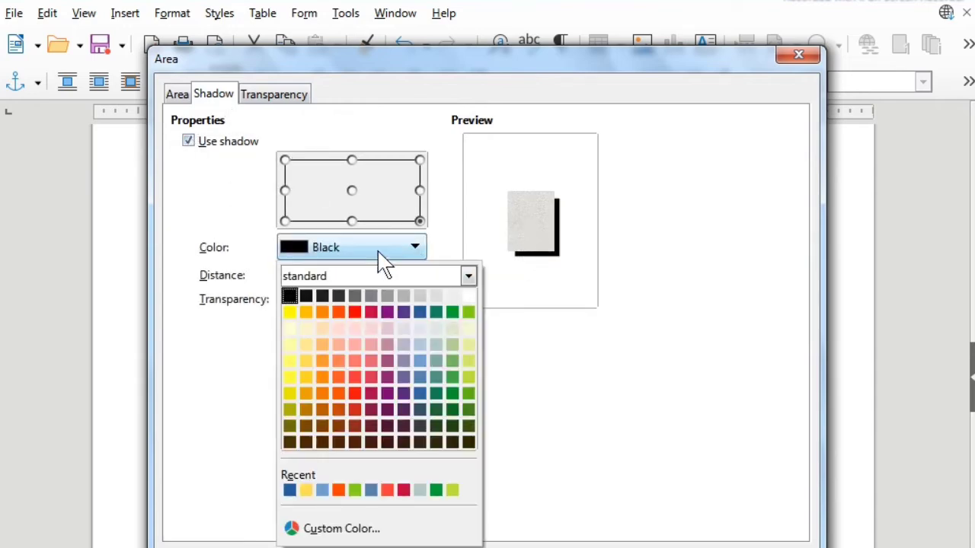
left_click(306, 376)
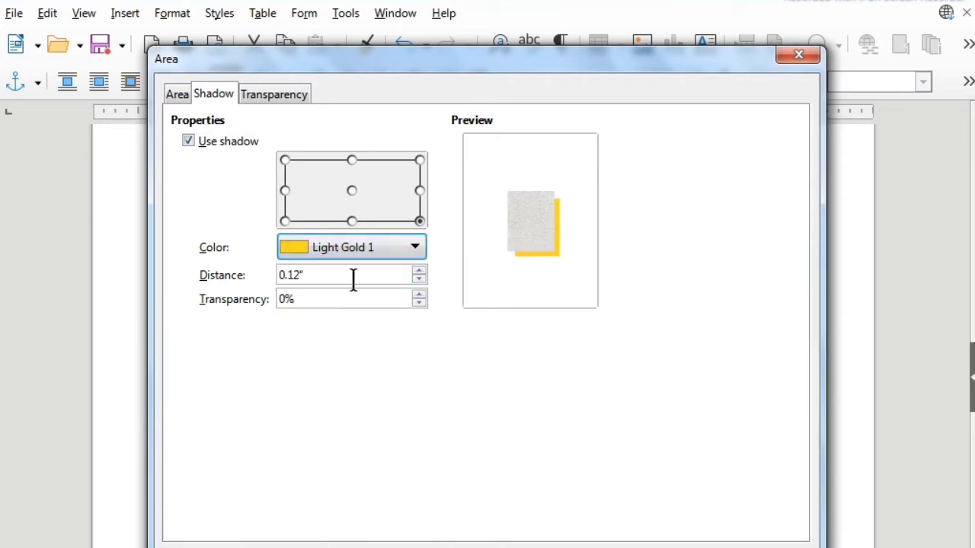
left_click(419, 295)
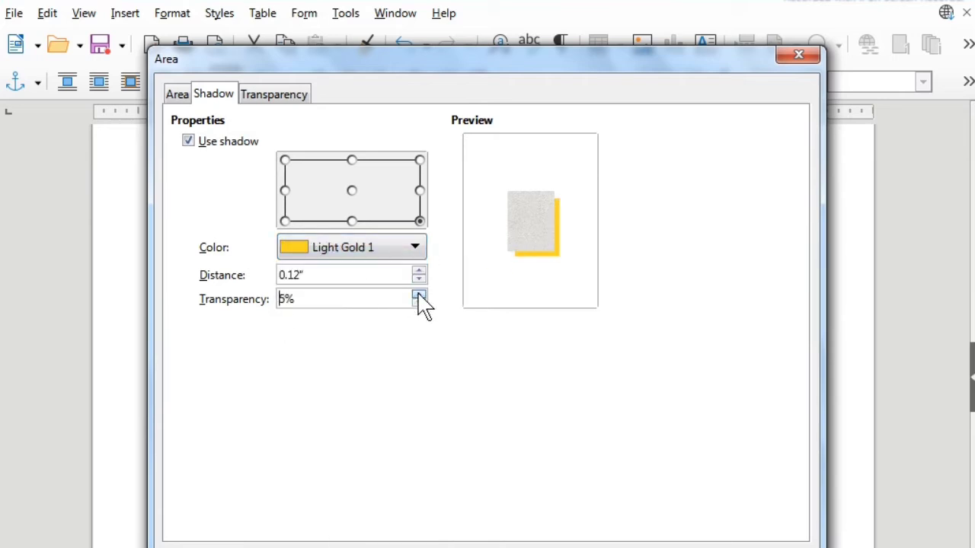
Step: Set the text box's area transparency to 50% and apply the area settings
left_click(276, 94)
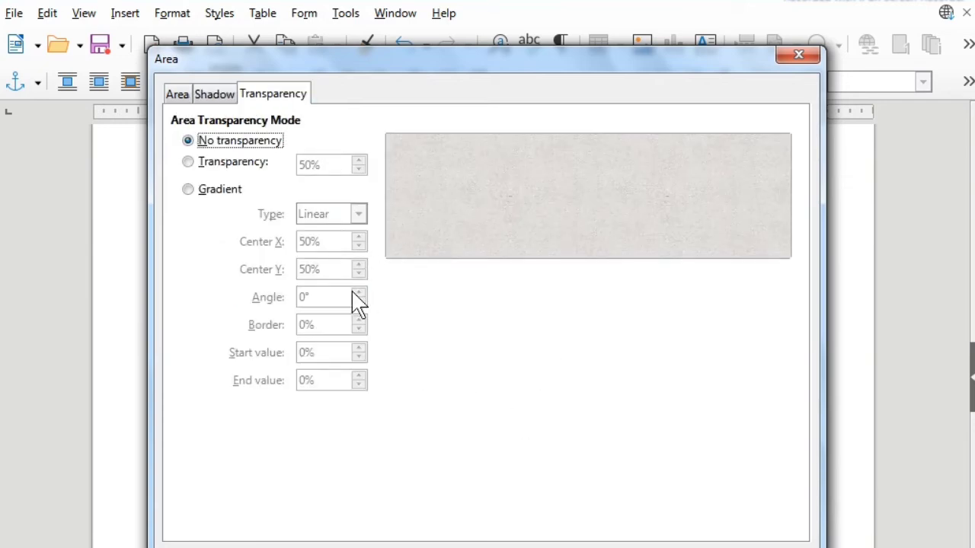
left_click(195, 167)
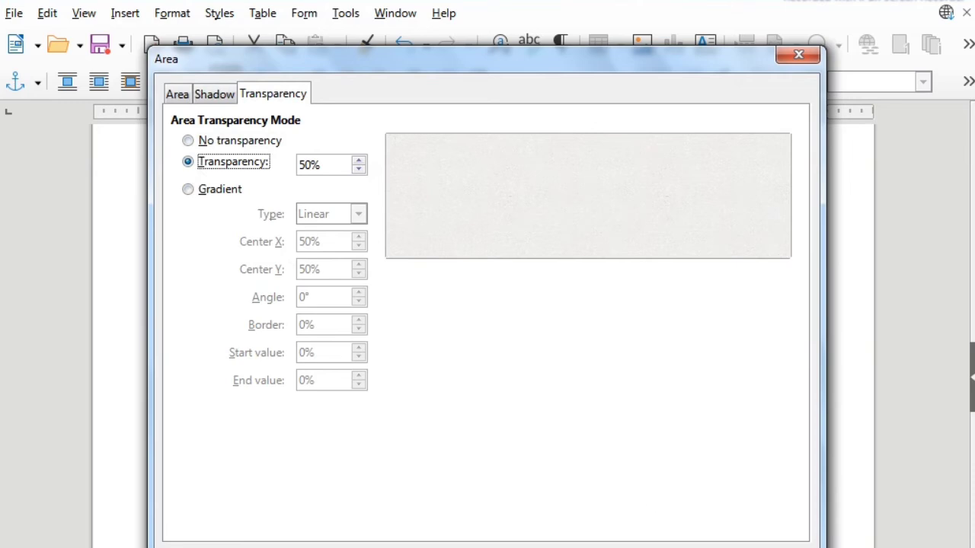
key("Return")
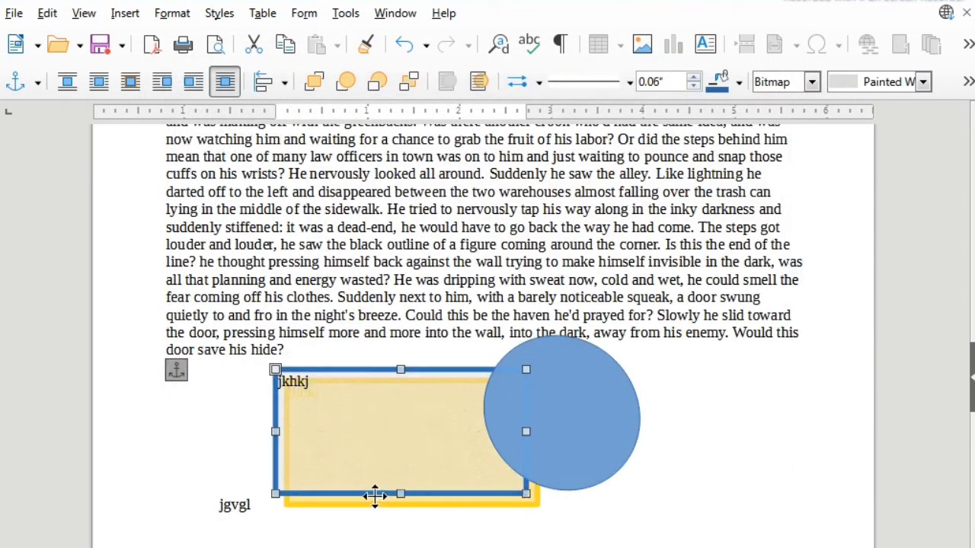
Step: Review the text box's text attributes and apply the Scroll Through text animation with the direction set to the left
left_click(180, 15)
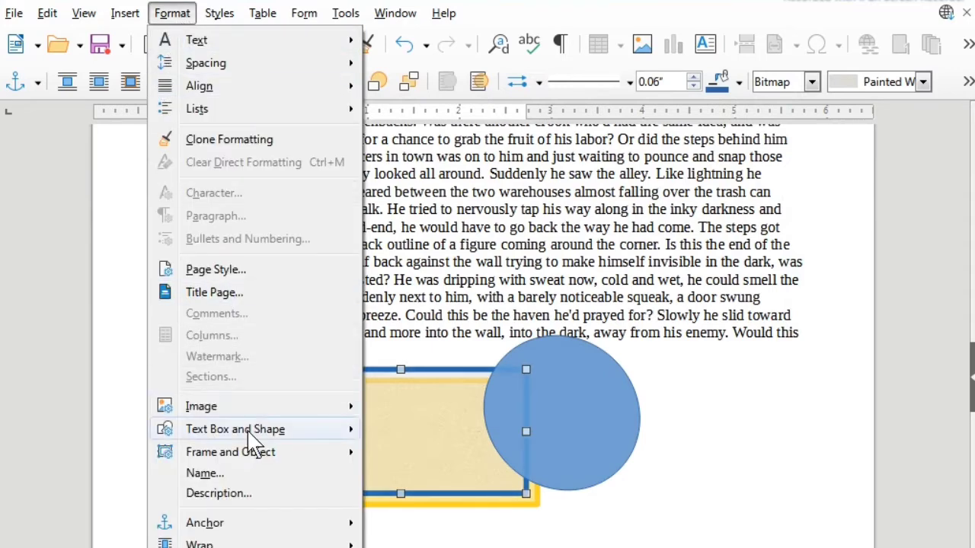
mouse_move(247, 432)
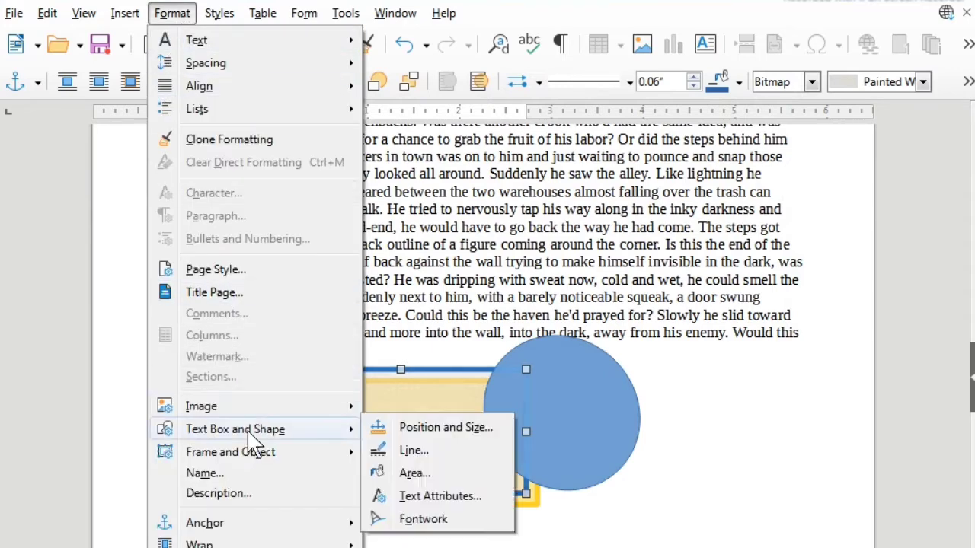
left_click(431, 499)
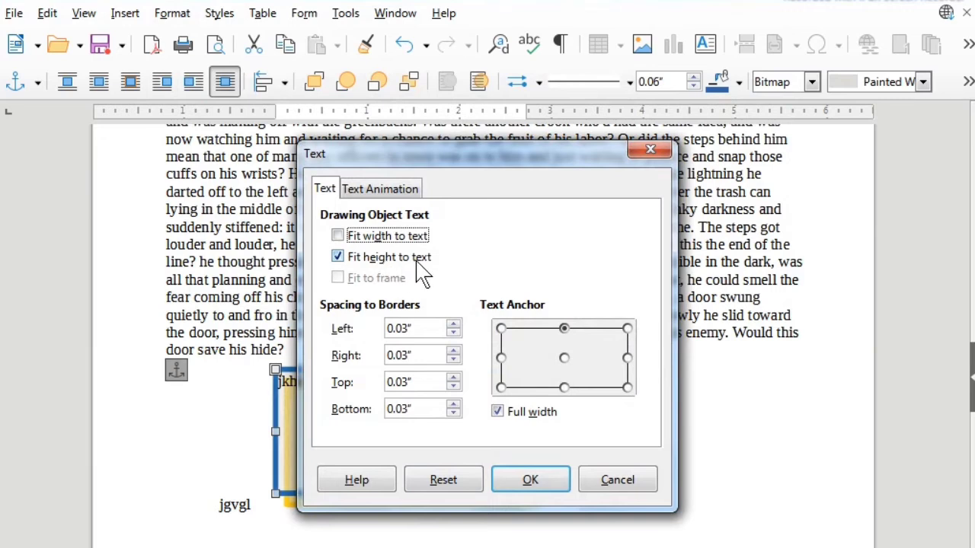
left_click(378, 190)
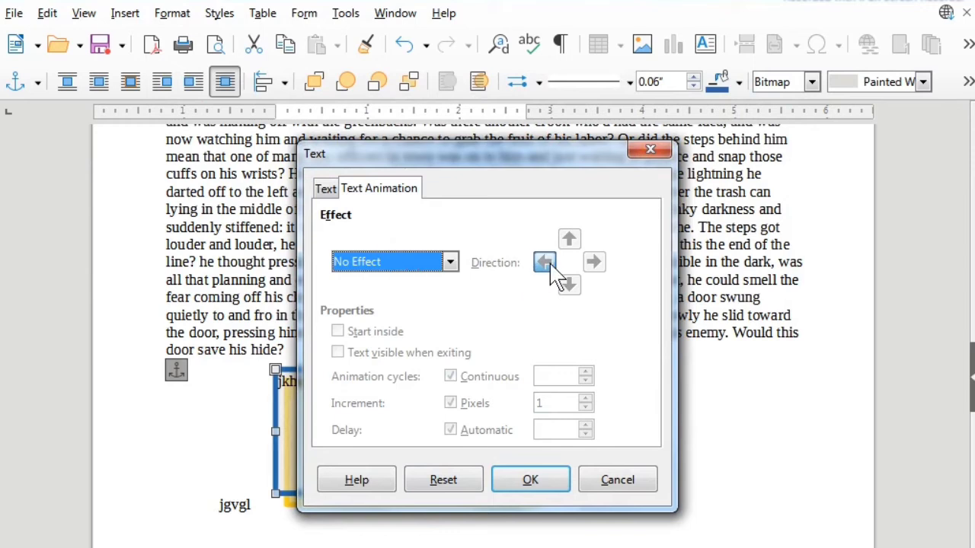
left_click(451, 262)
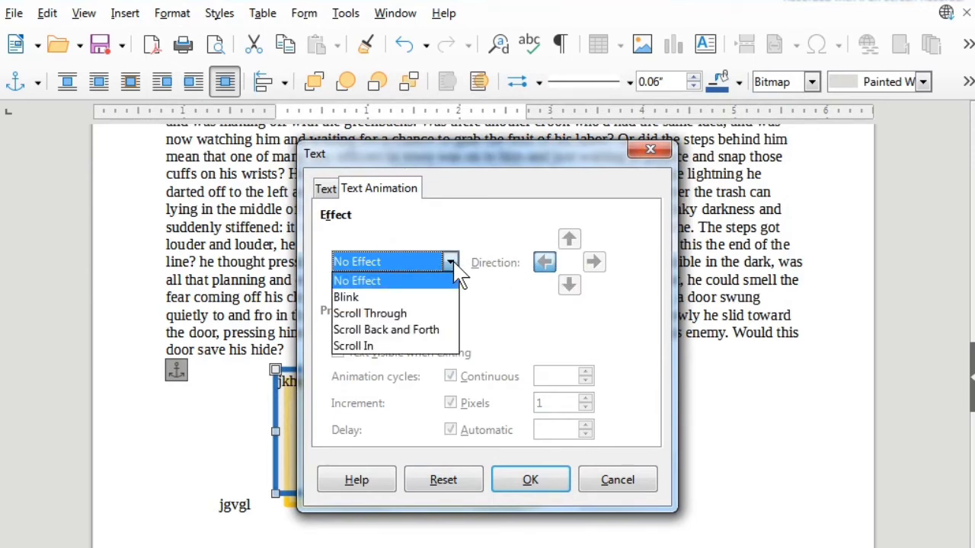
left_click(396, 313)
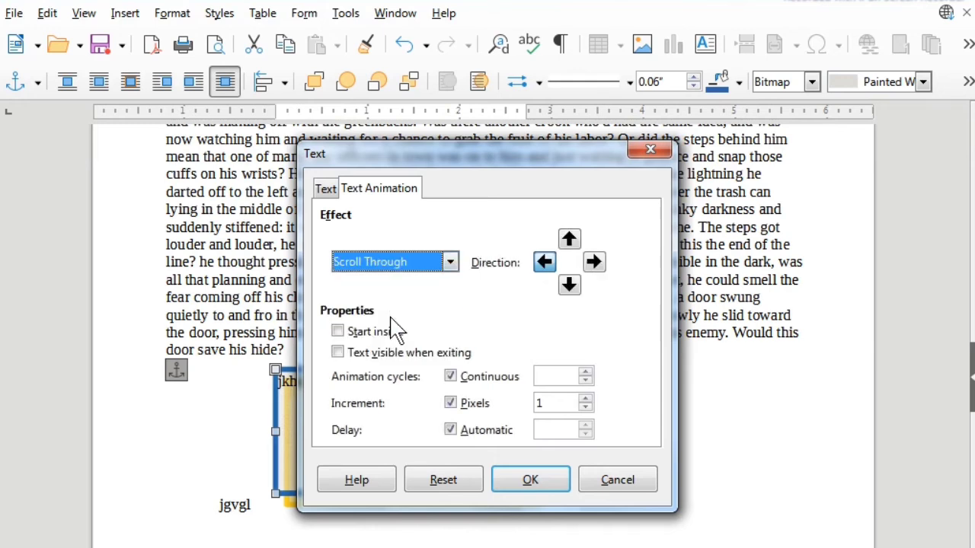
left_click(547, 267)
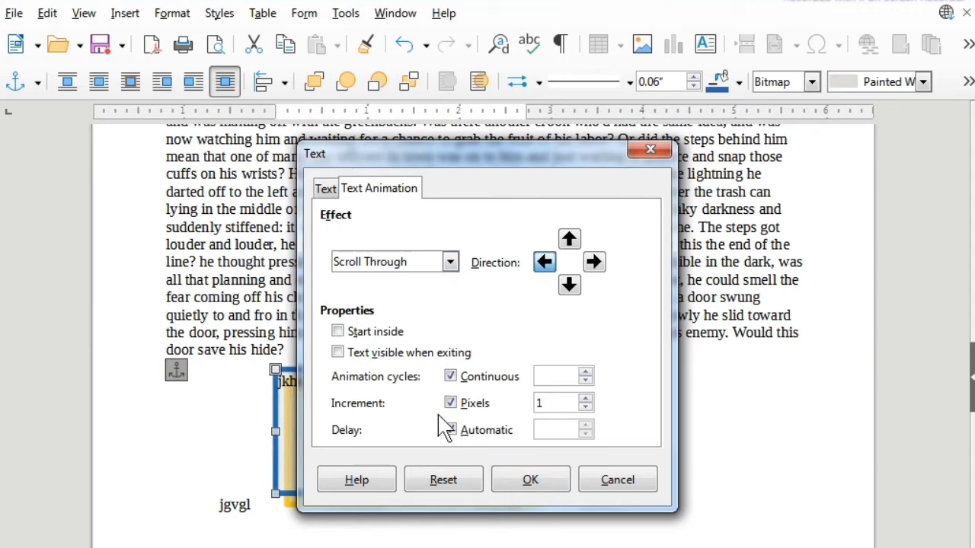
left_click(530, 480)
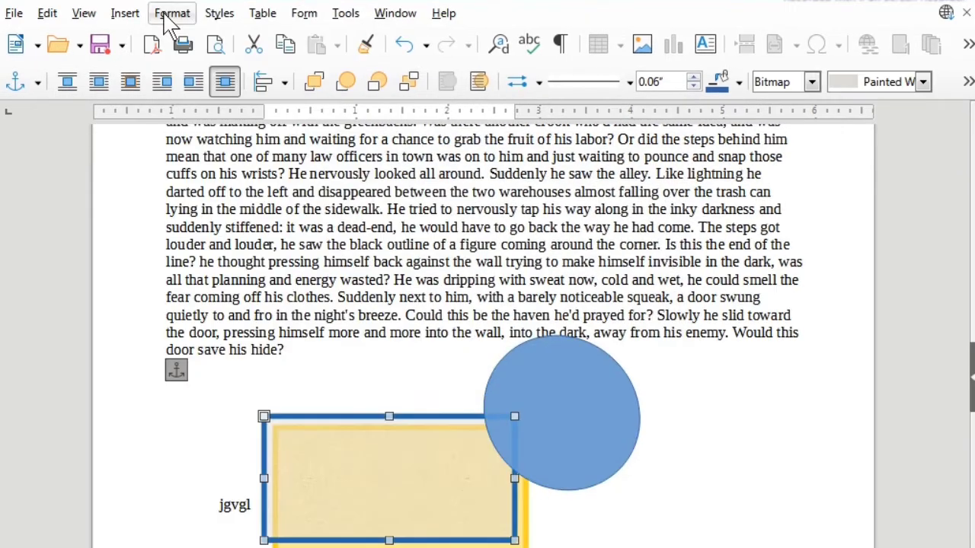
Step: Open Fontwork for the text box and try the Rotate, Upright and Slant Horizontal orientations, finishing with Slant Vertical
left_click(172, 15)
mouse_move(257, 460)
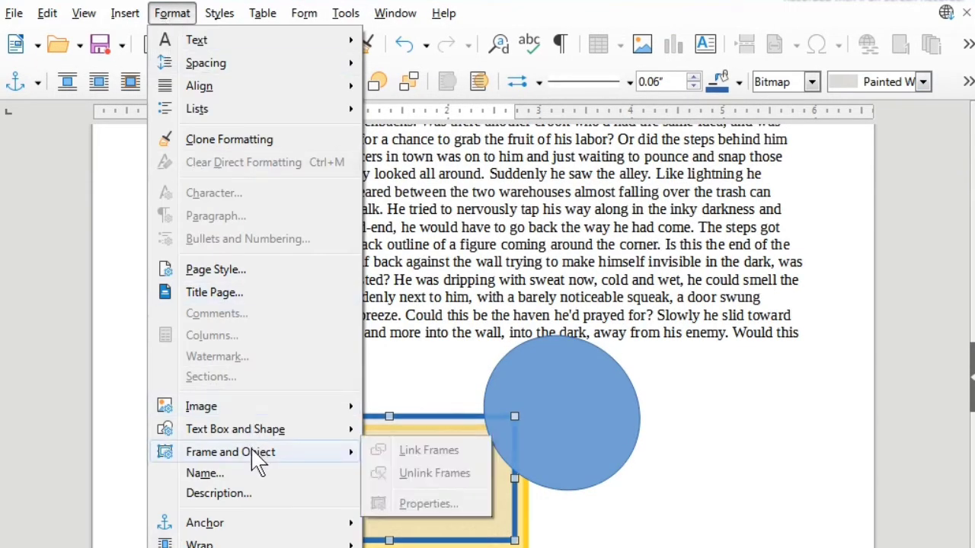
mouse_move(297, 435)
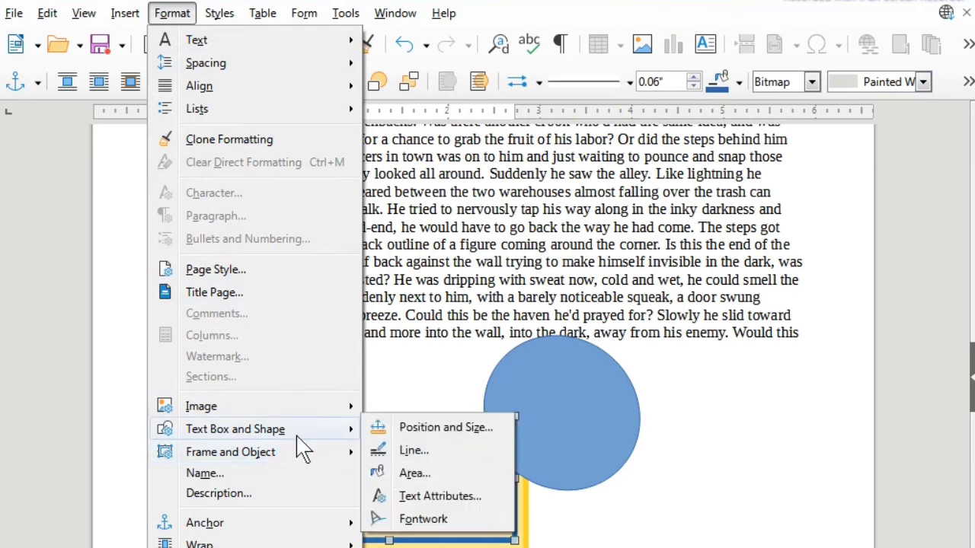
left_click(421, 520)
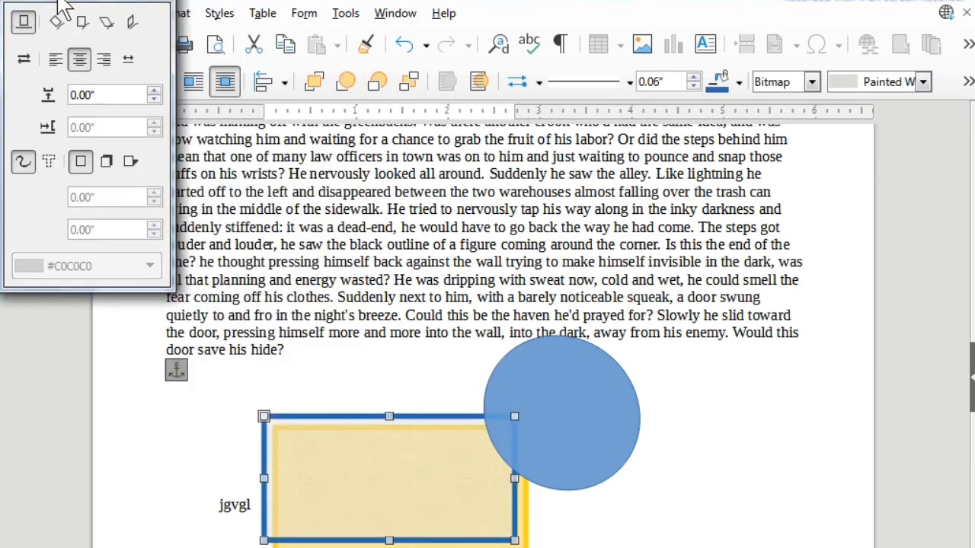
left_click_drag(58, 0, 193, 77)
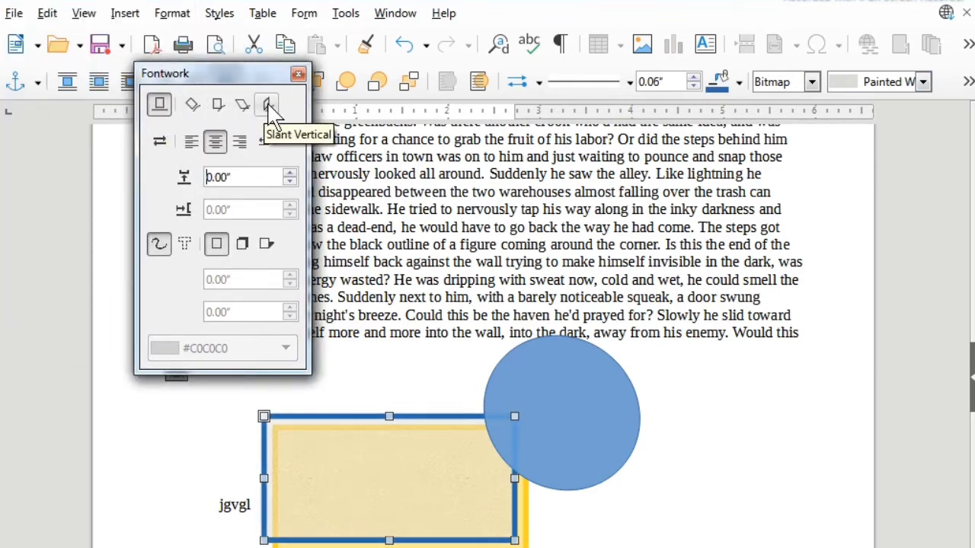
left_click(191, 104)
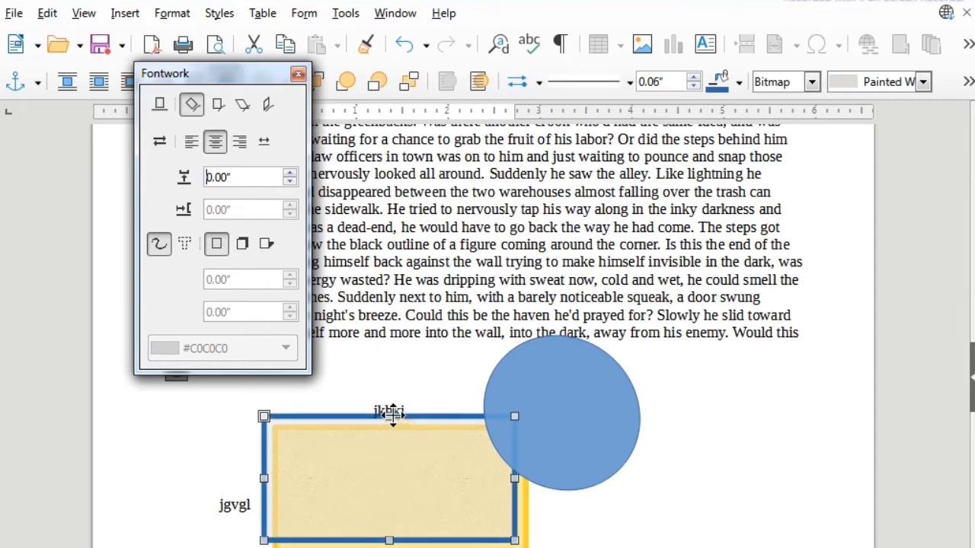
left_click(219, 107)
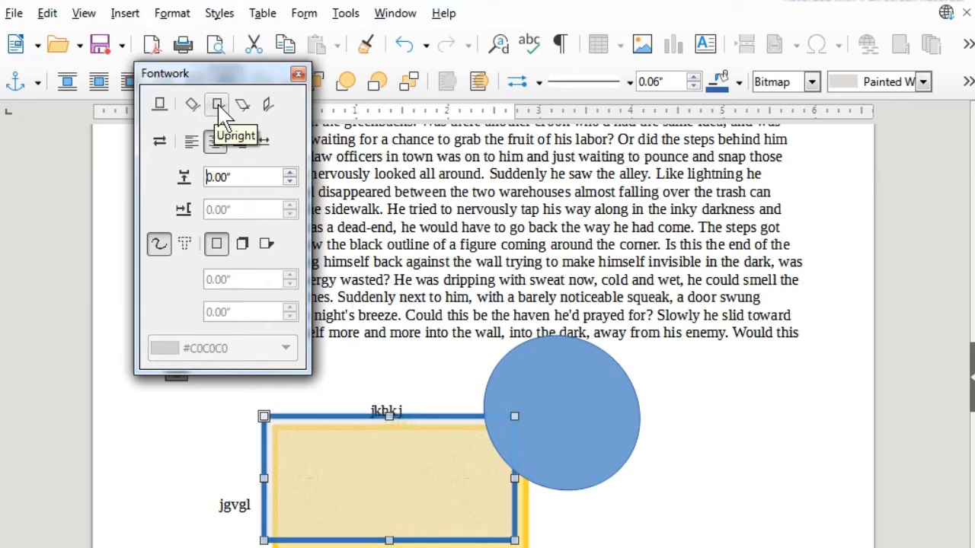
left_click(242, 105)
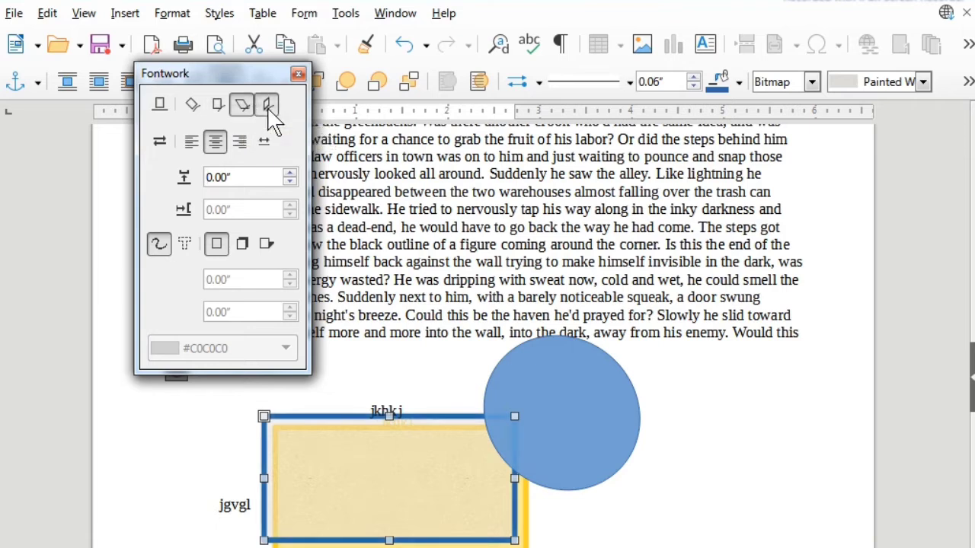
left_click(268, 106)
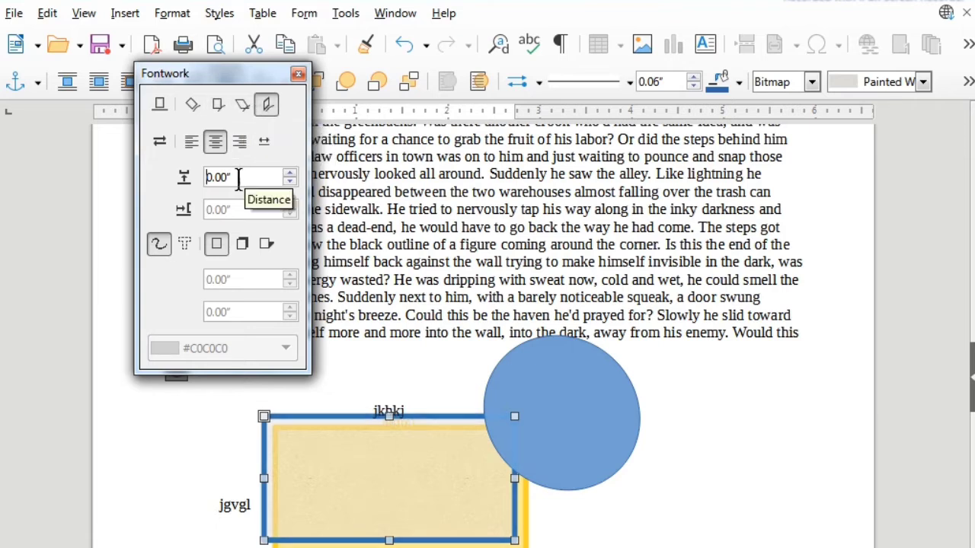
Step: Try a Fontwork text distance of 0.40", then reduce it to 0.20"
left_click(290, 174)
left_click(290, 174)
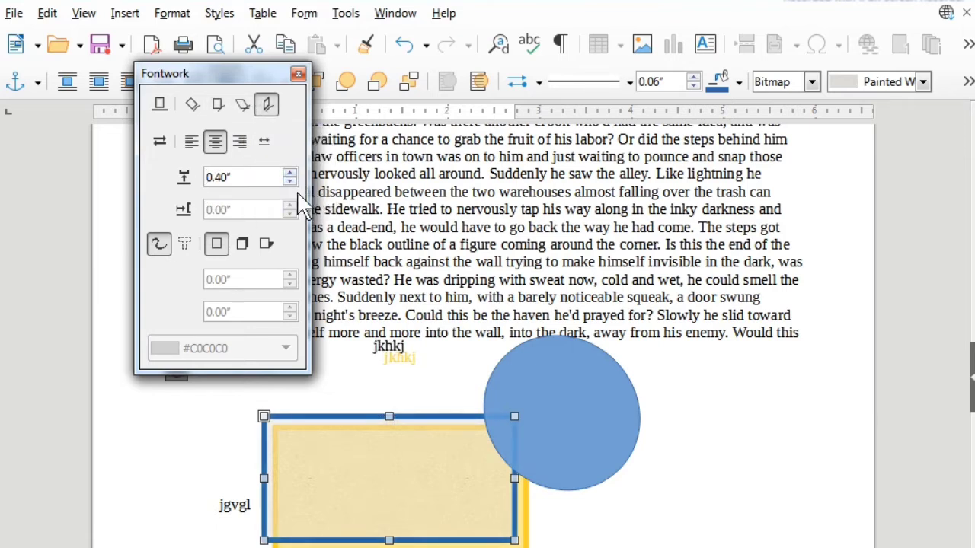
left_click(291, 181)
left_click(290, 181)
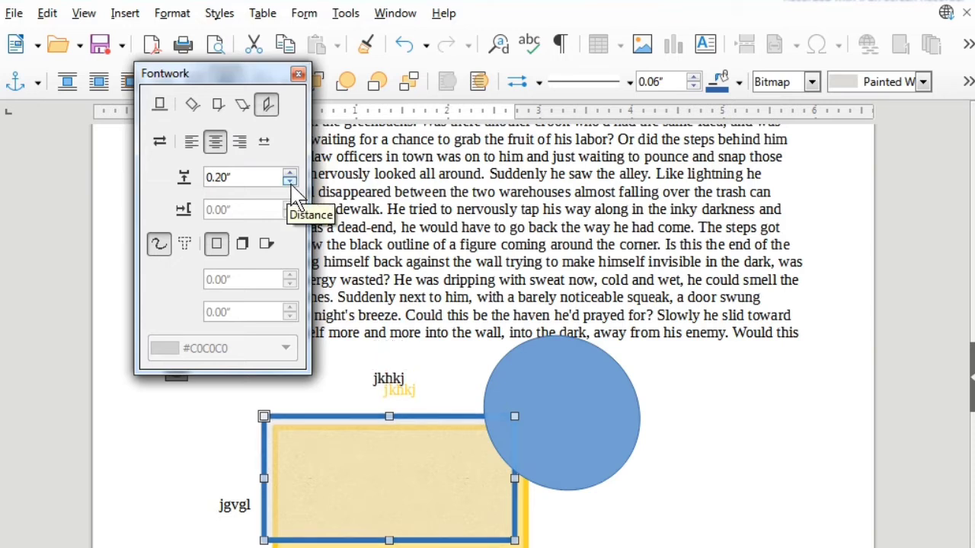
Step: Turn on the Fontwork text's character outline and toggle the contour of the text box shape
left_click(185, 245)
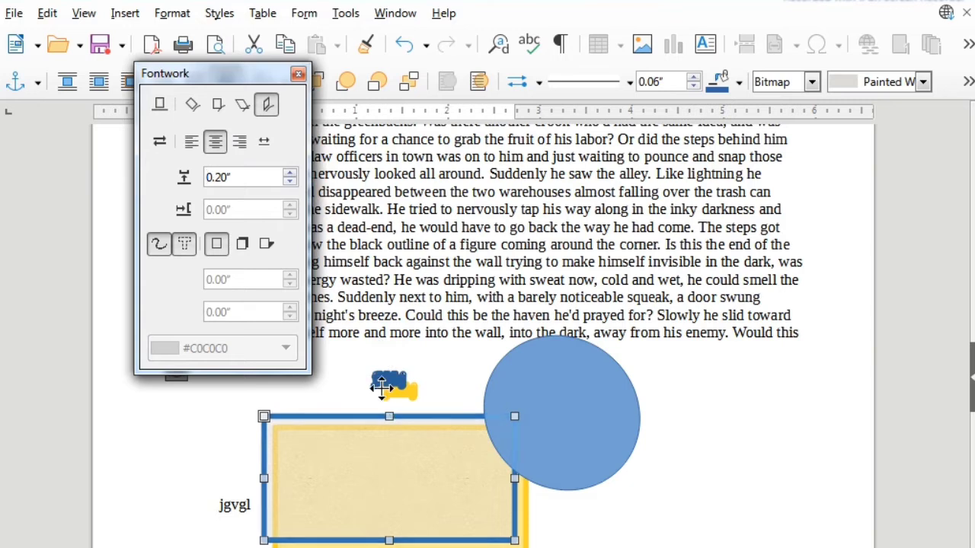
left_click(160, 249)
left_click(159, 247)
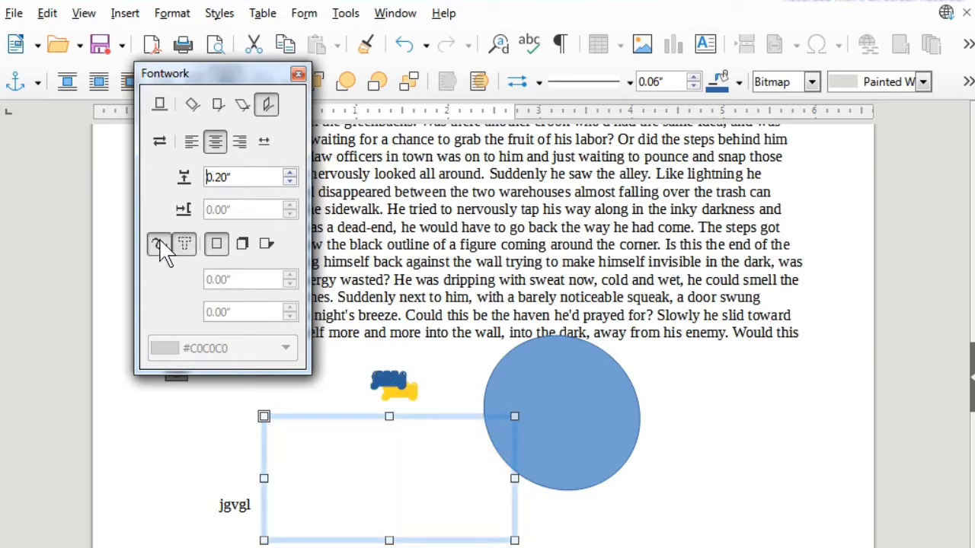
Step: Try the vertical Fontwork shadow on the text box, then apply the slanted shadow in purple and close Fontwork
left_click(244, 249)
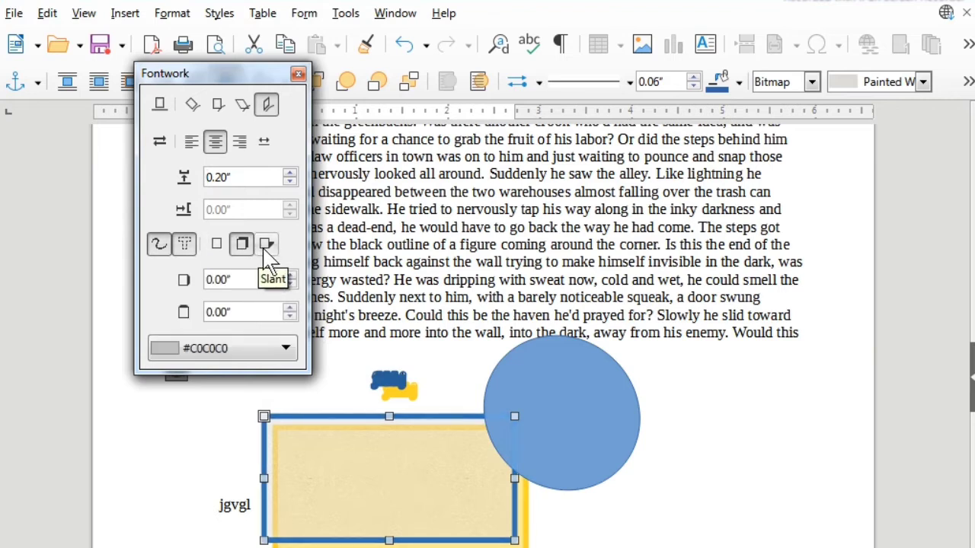
left_click(265, 245)
left_click(228, 350)
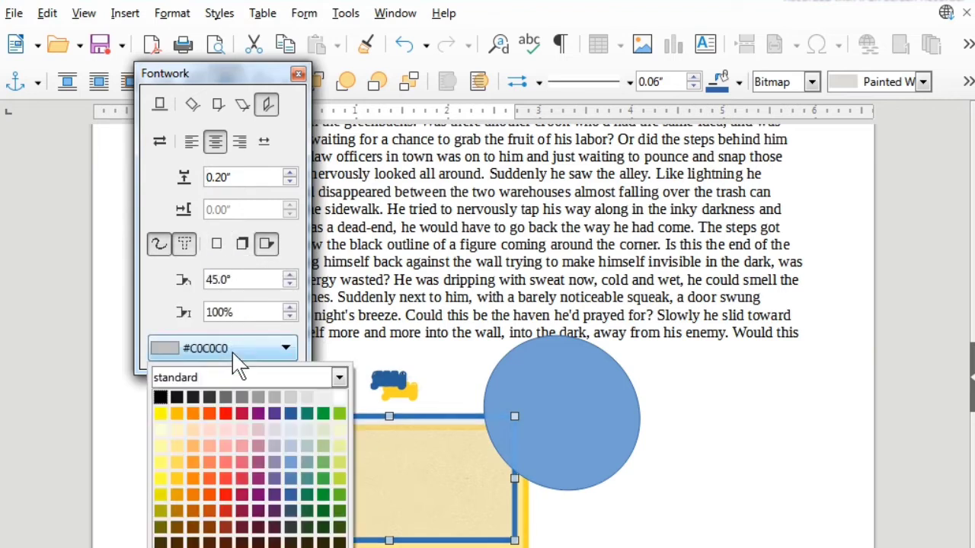
left_click(258, 414)
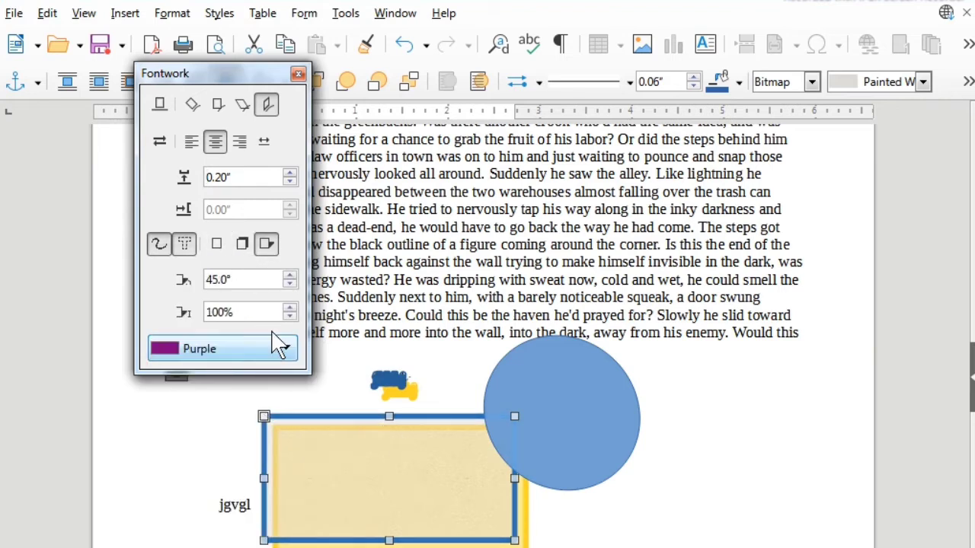
left_click(298, 73)
left_click(172, 13)
mouse_move(252, 429)
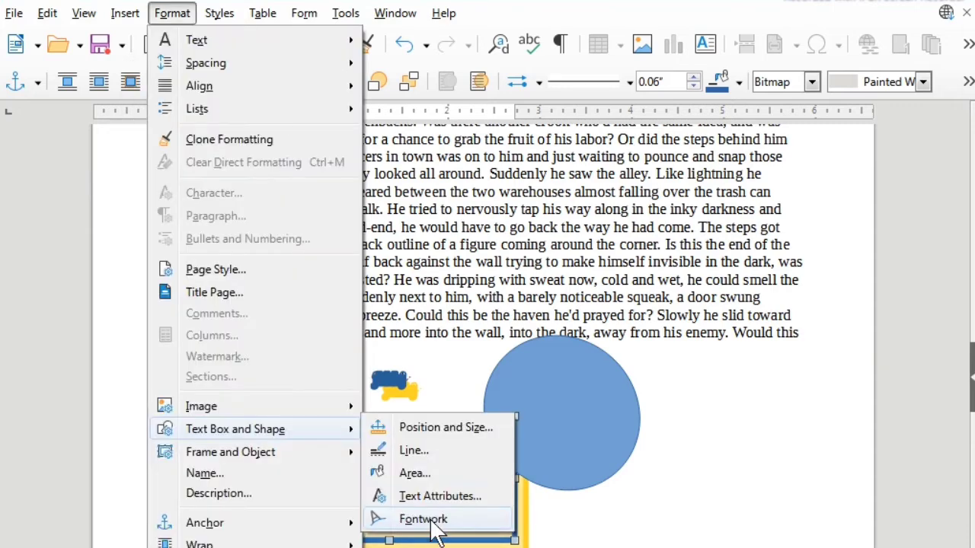
mouse_move(259, 454)
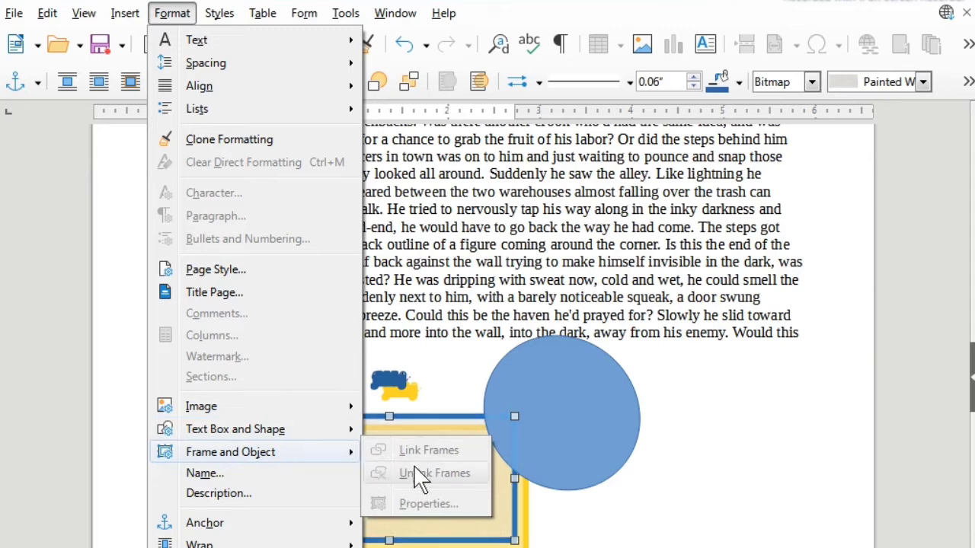
left_click(577, 462)
Step: Delete the blue circle and the yellow text box below the story text
left_click(570, 448)
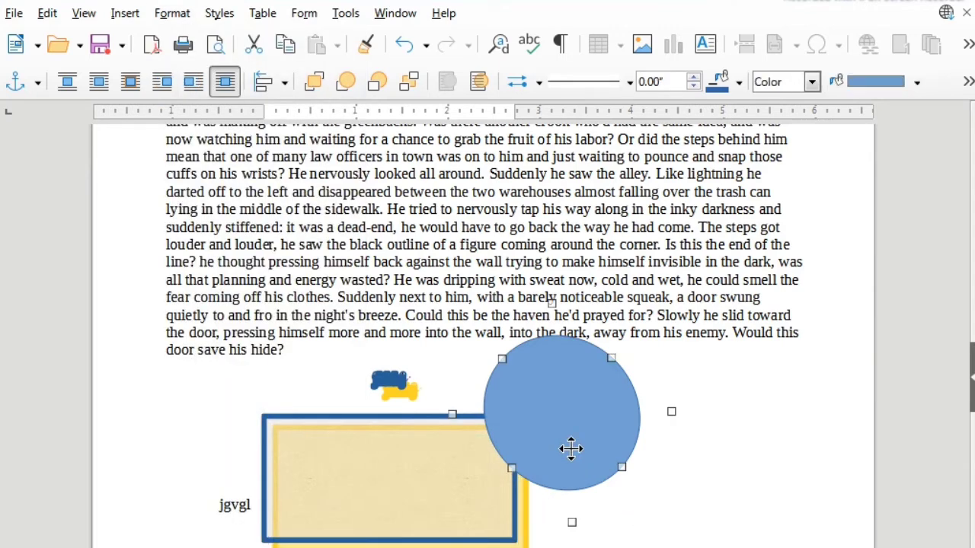
key("Delete")
left_click(500, 474)
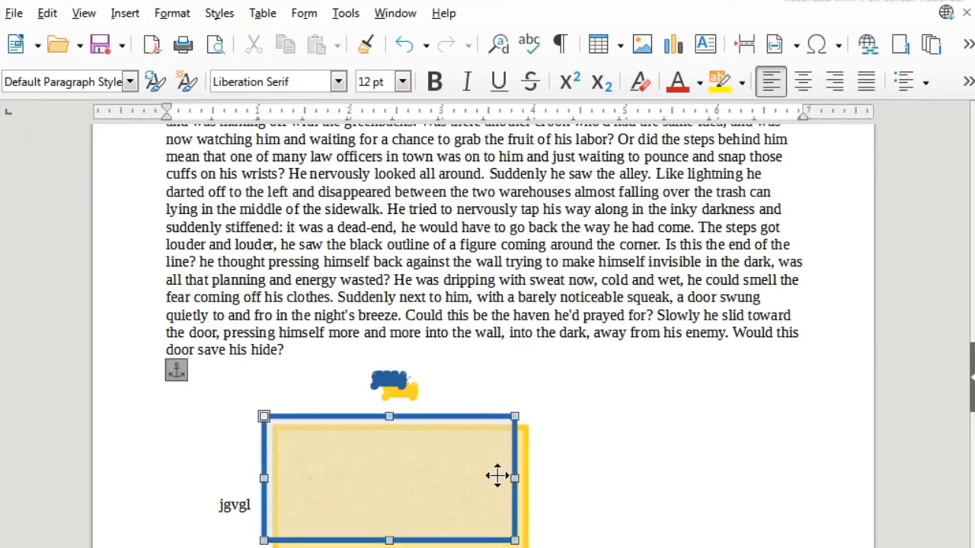
key("Delete")
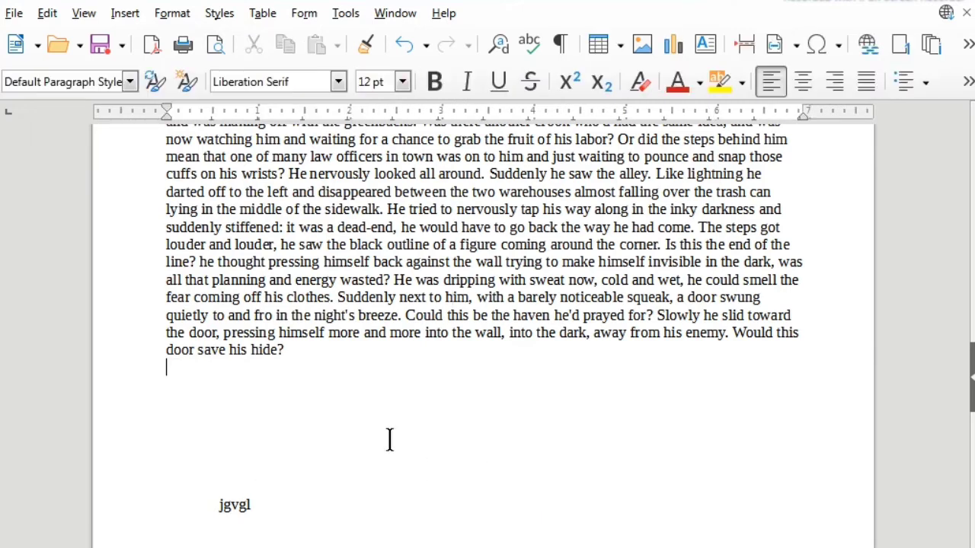
Step: Insert a frame with the default settings, then enlarge it and place it below the story's last line
left_click(126, 13)
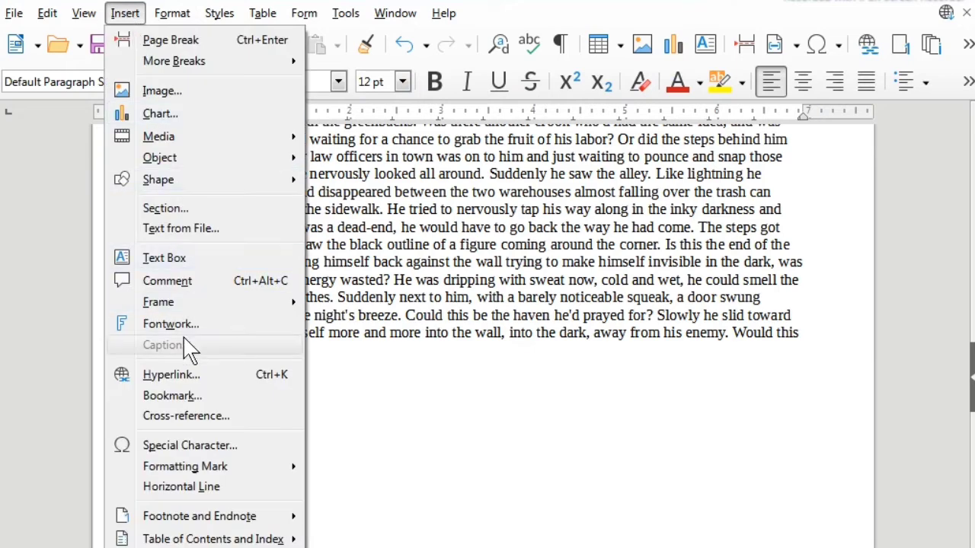
mouse_move(188, 309)
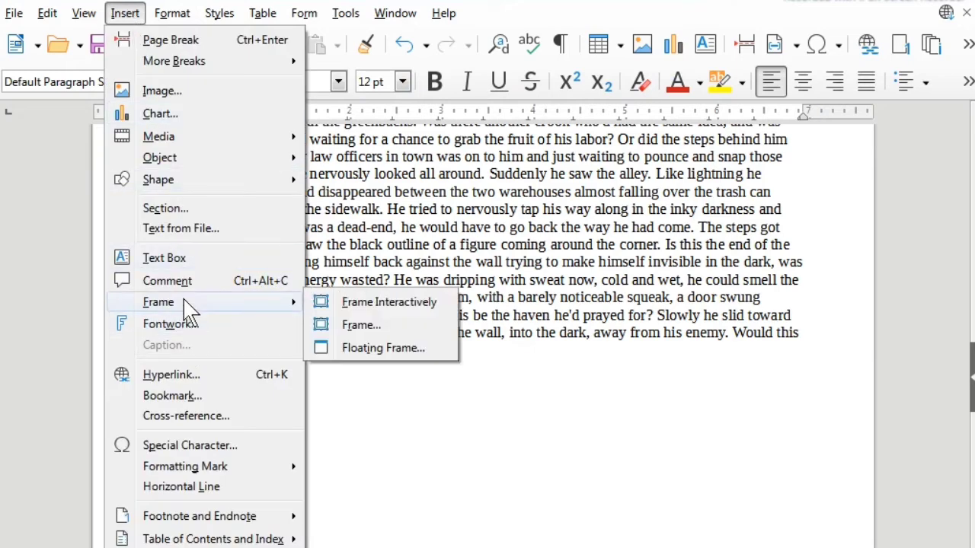
left_click(358, 327)
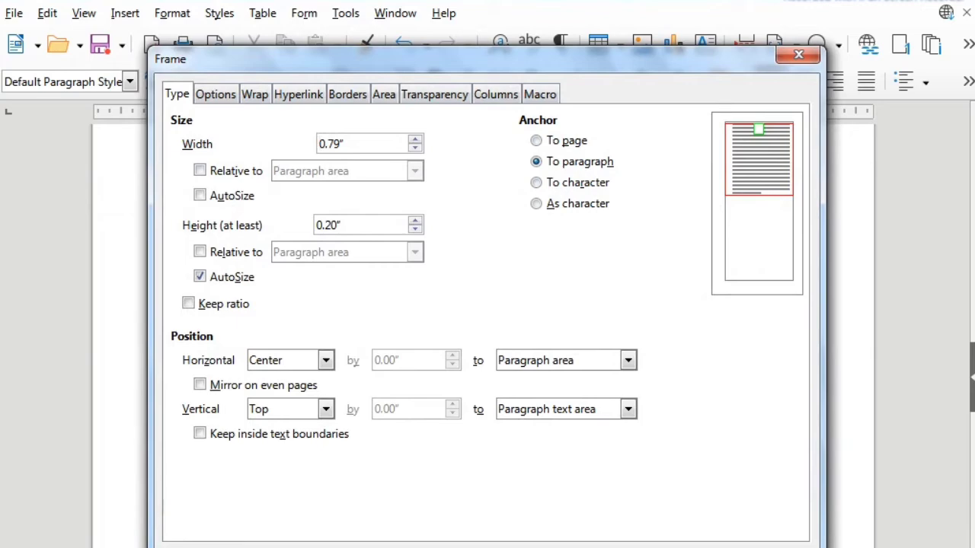
left_click(672, 547)
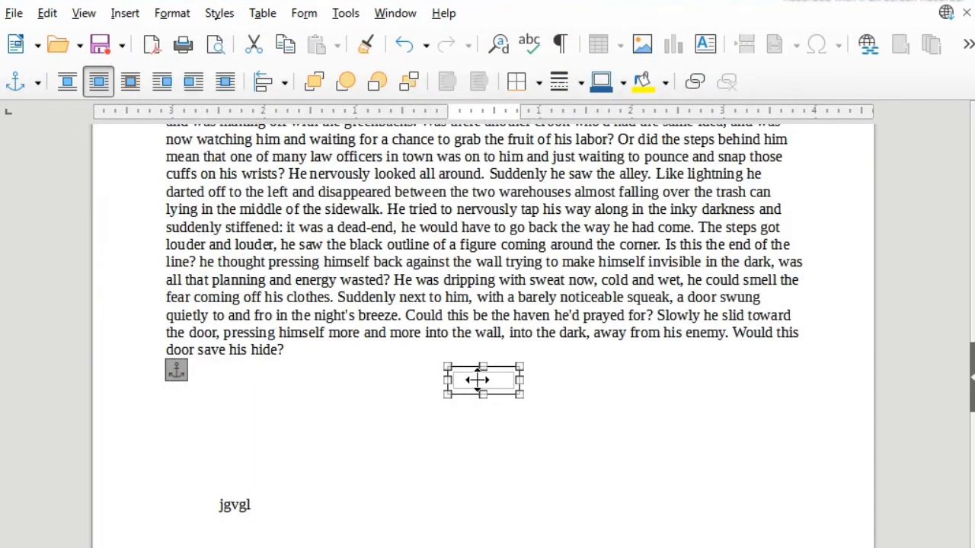
left_click_drag(520, 393, 546, 502)
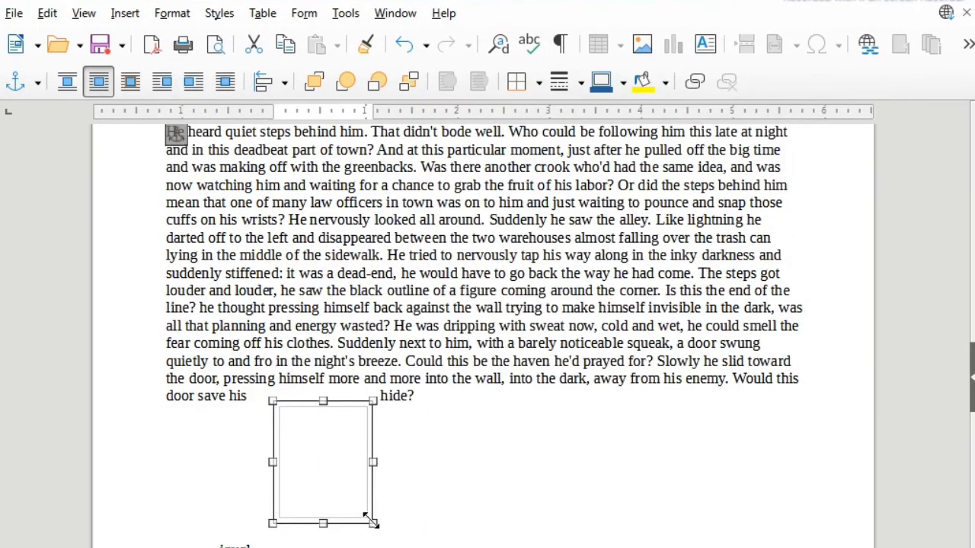
left_click_drag(373, 524, 372, 482)
left_click(472, 497)
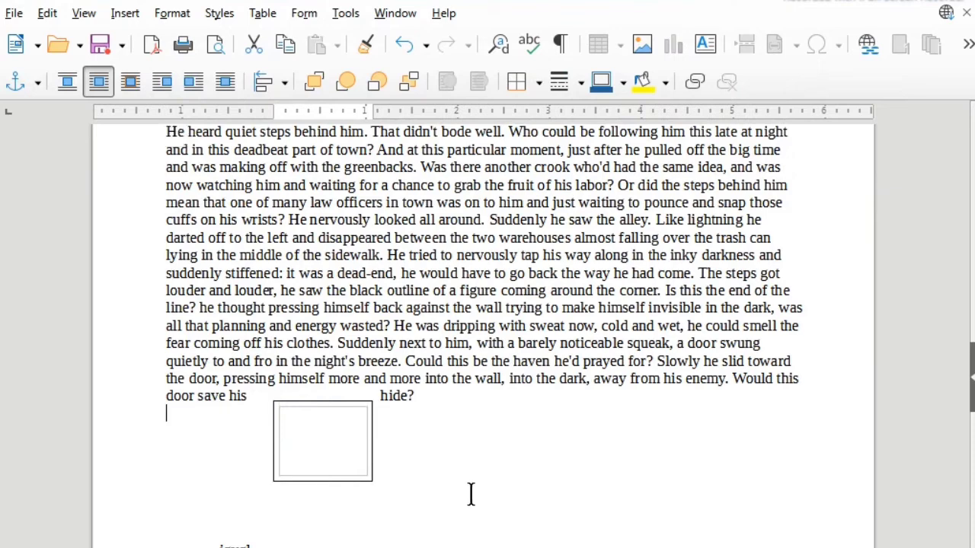
Step: Insert a second default frame beside the first one and enlarge it to a similar size
left_click(125, 14)
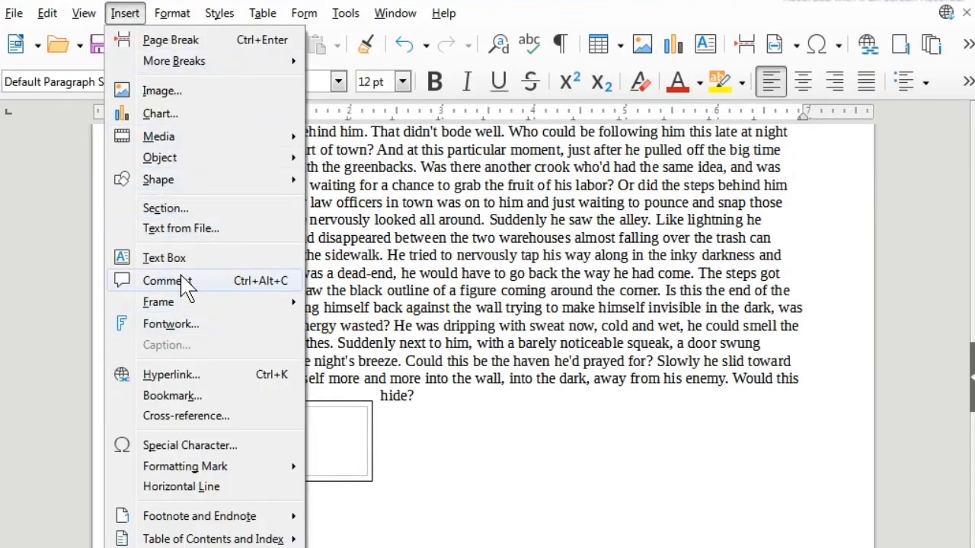
mouse_move(187, 308)
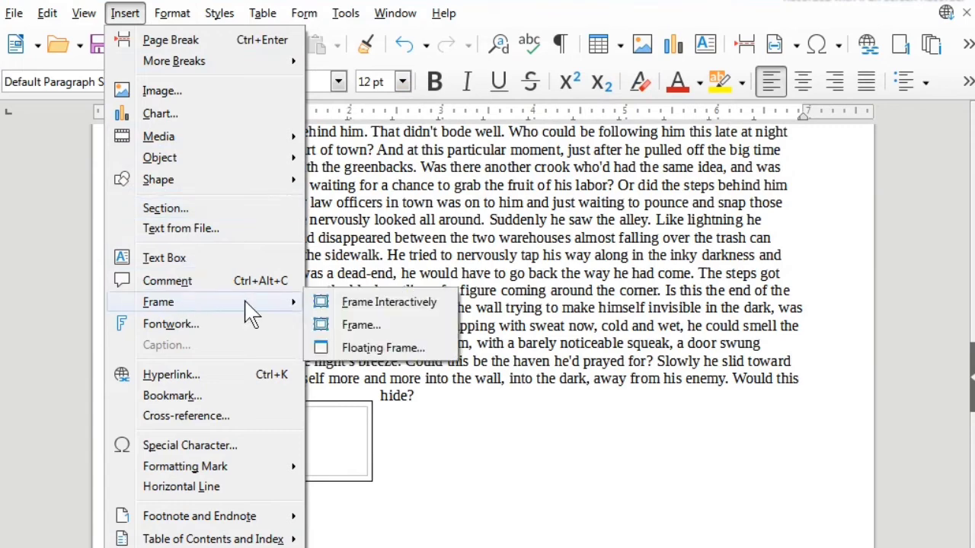
left_click(349, 329)
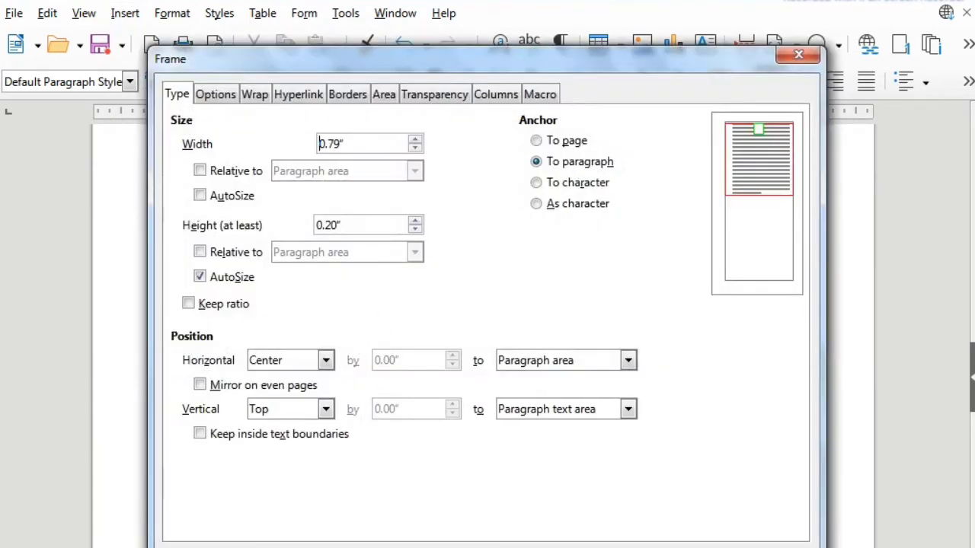
key("Return")
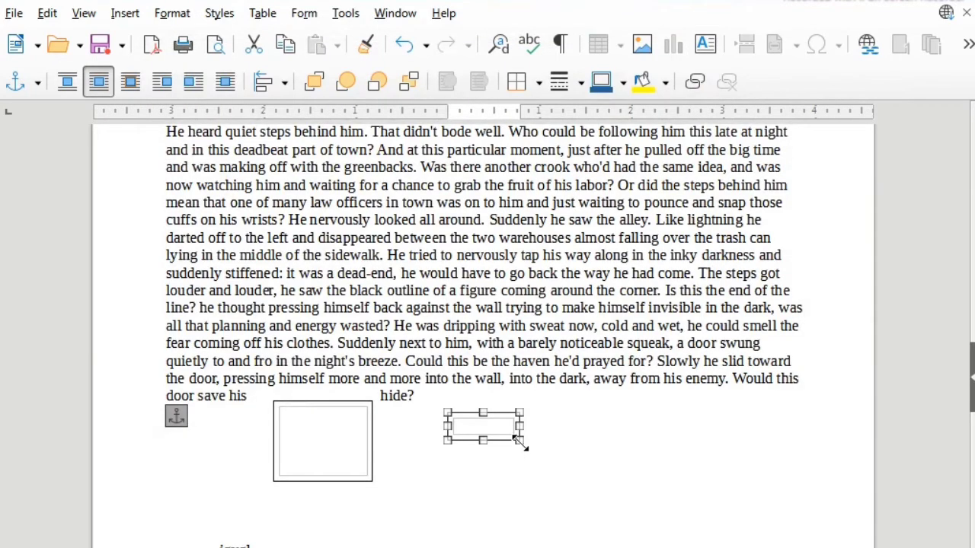
left_click_drag(524, 457, 549, 503)
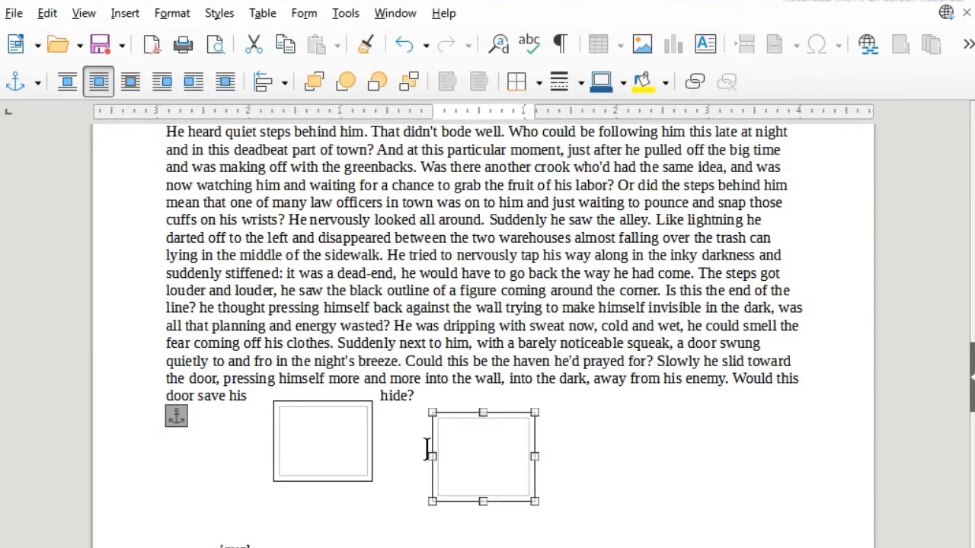
Step: Link the first frame to the empty second frame so text can flow between them
left_click(361, 447)
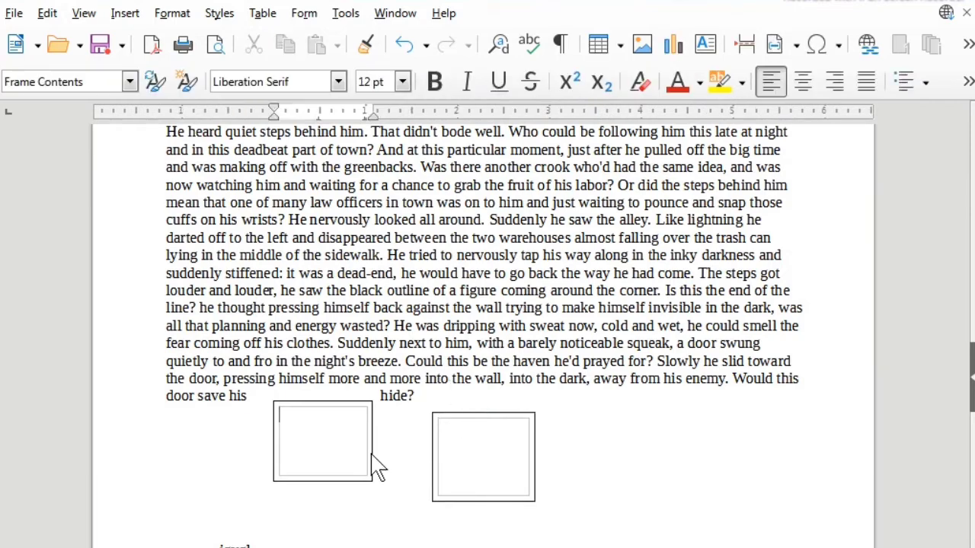
left_click(372, 455)
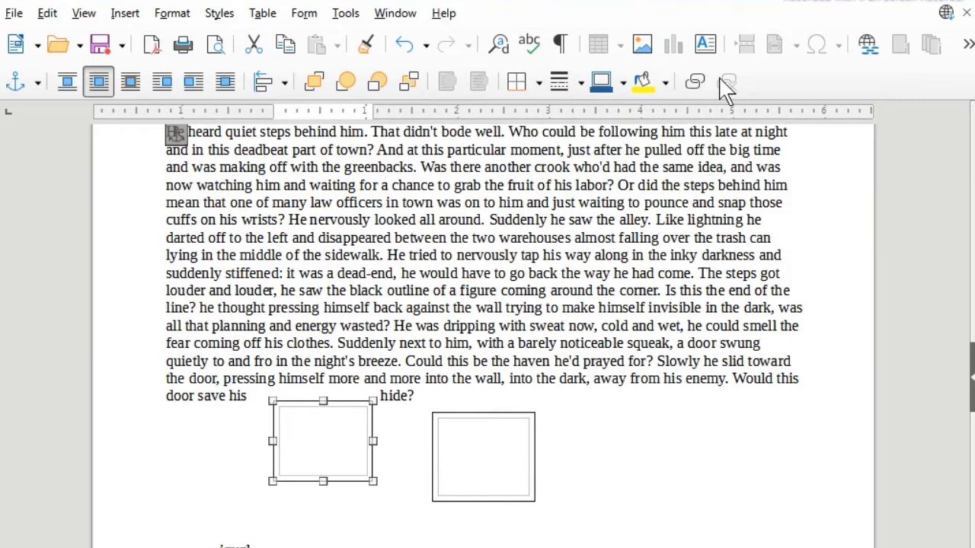
left_click(697, 82)
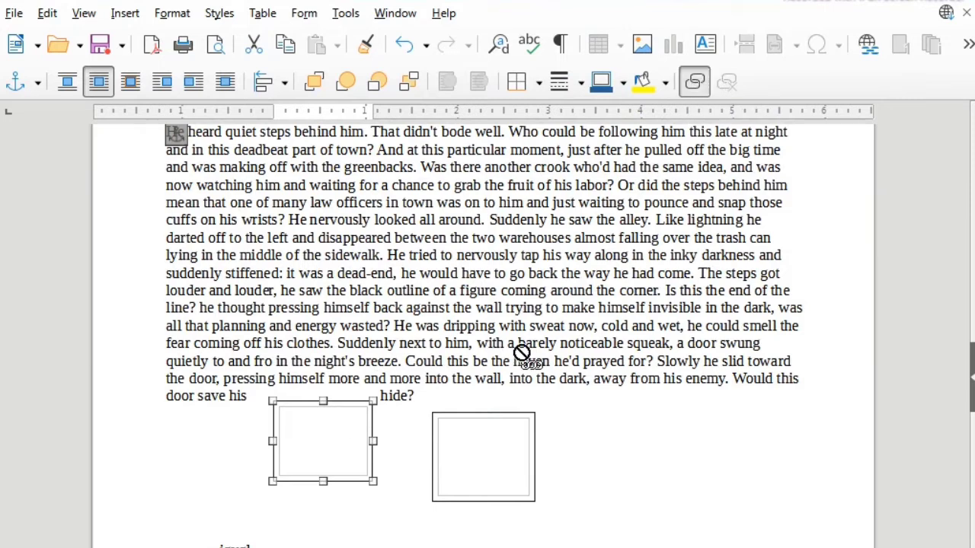
left_click(455, 446)
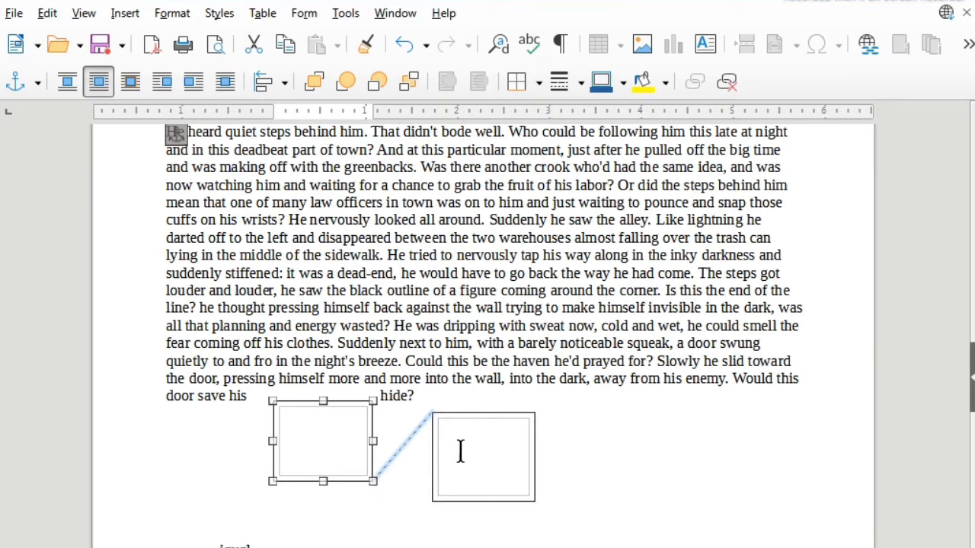
Step: Enter the sample lines "jhhhh", "kjl;k", "lkk;lk" and "lk;lkkl" in the first frame, continuing into the linked second frame
left_click(312, 433)
type("jhh")
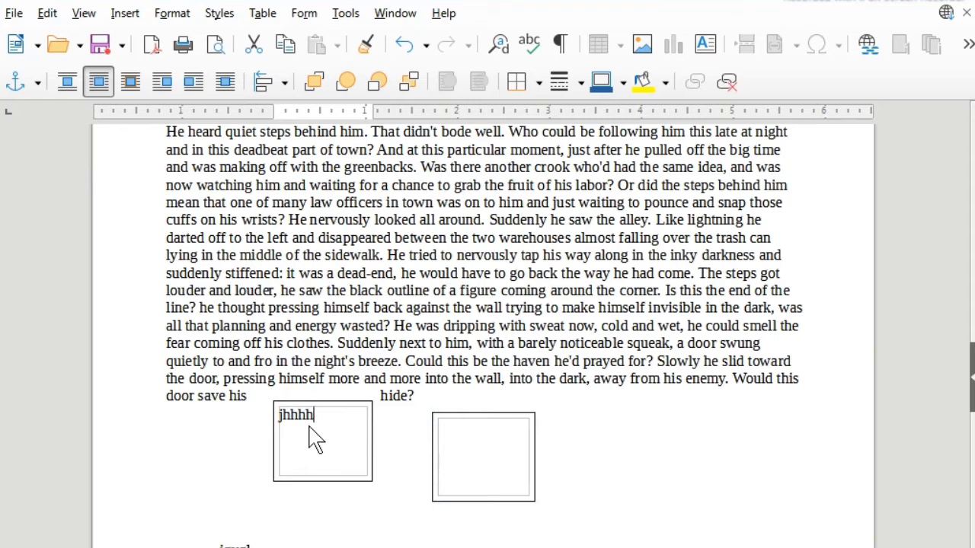
type("hh")
key("Return")
type("kjl;k")
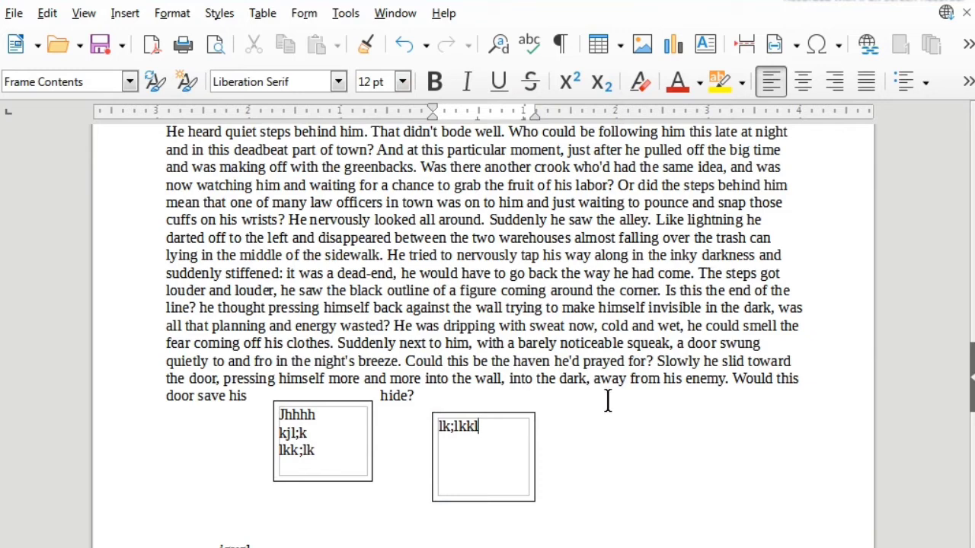
Step: Unlink the first frame from the second frame
left_click(373, 442)
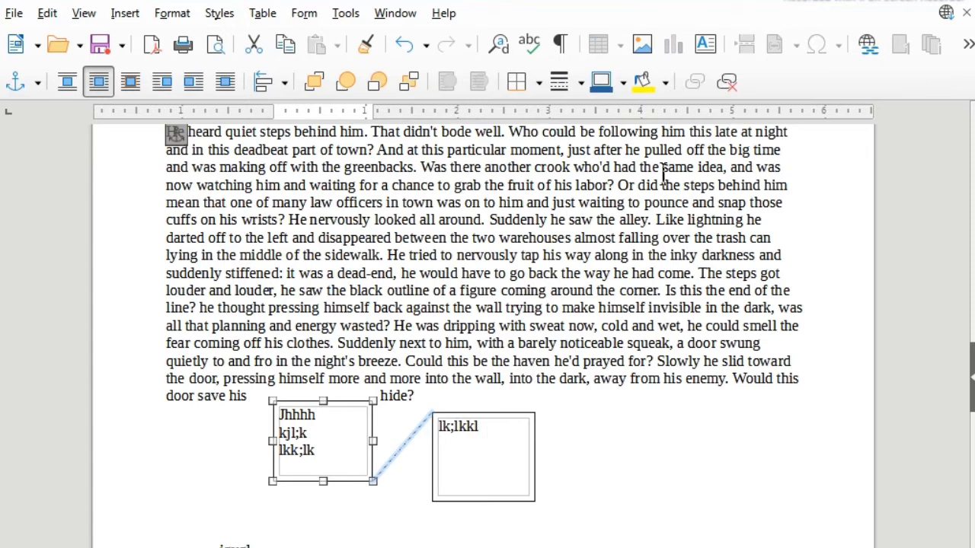
left_click(728, 84)
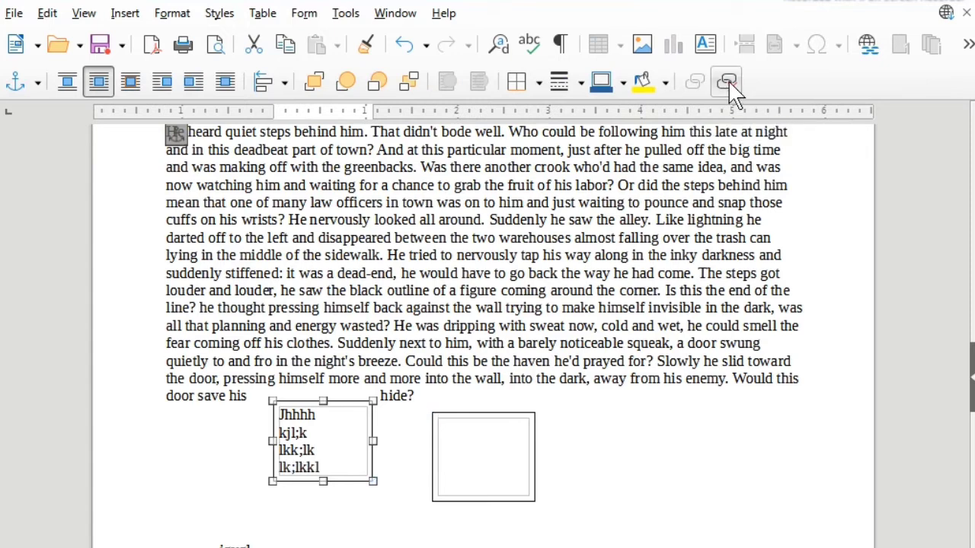
Step: Append "bvmn" and the lines "hklkjhlk" and "khkl,j" to the first frame's text, and extend the frame downward
left_click(337, 478)
type("bvmn")
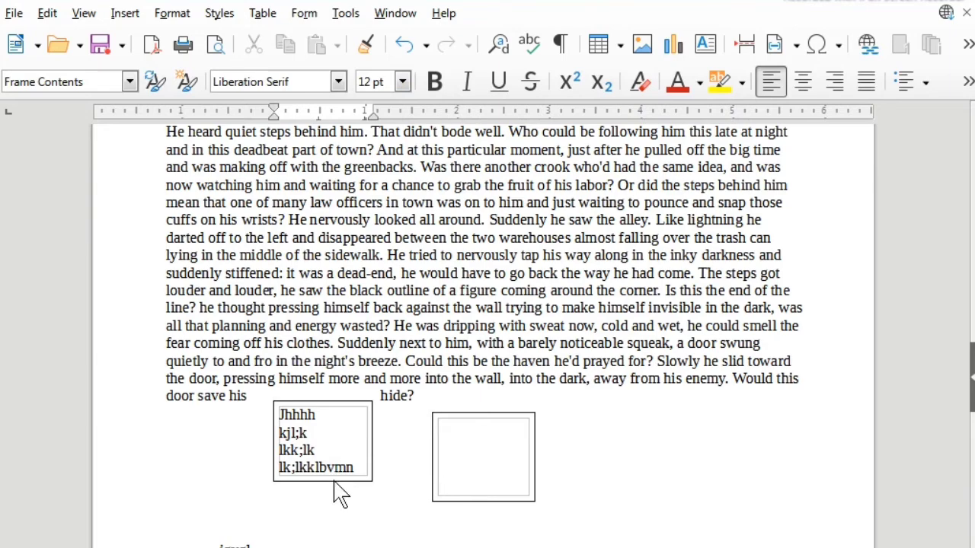
left_click(334, 482)
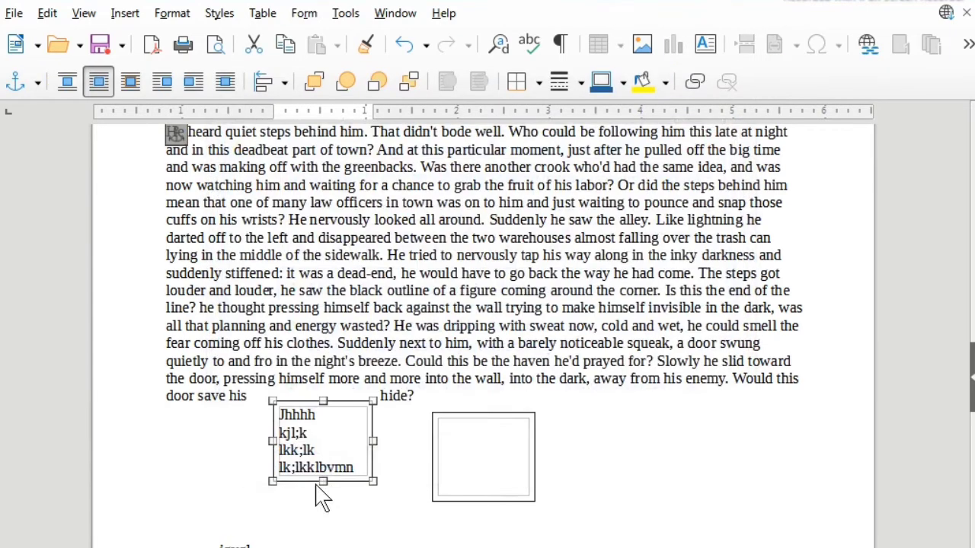
left_click_drag(325, 482, 330, 533)
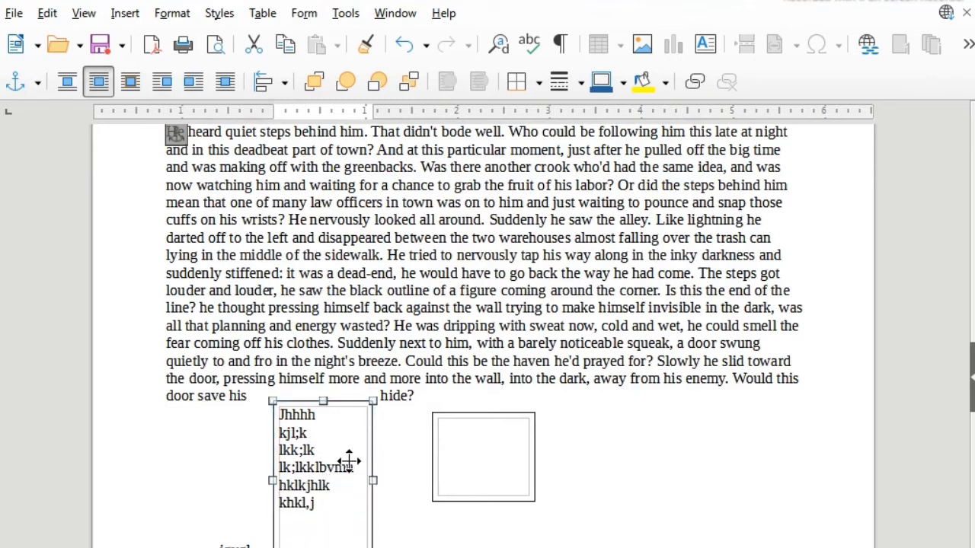
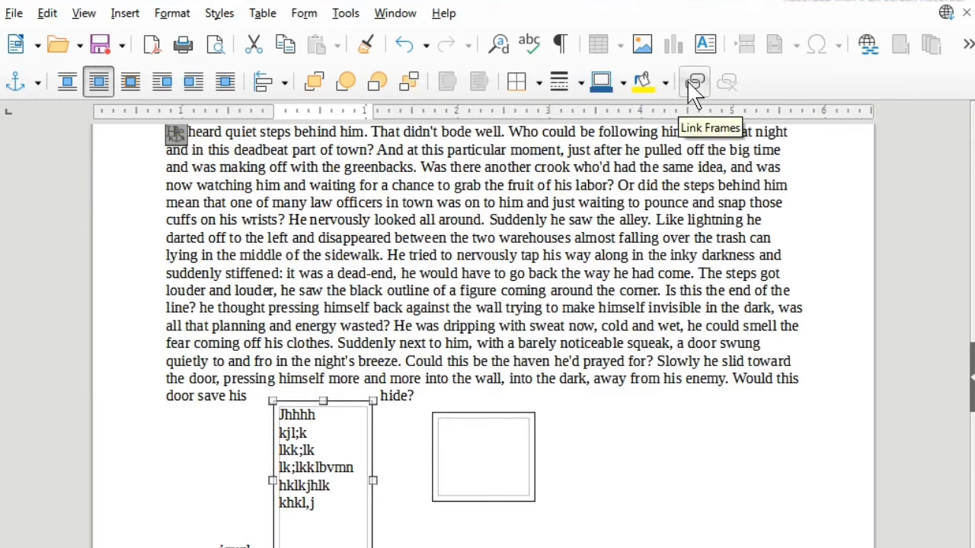
Step: Link the lengthened first frame to the second frame again
left_click(172, 13)
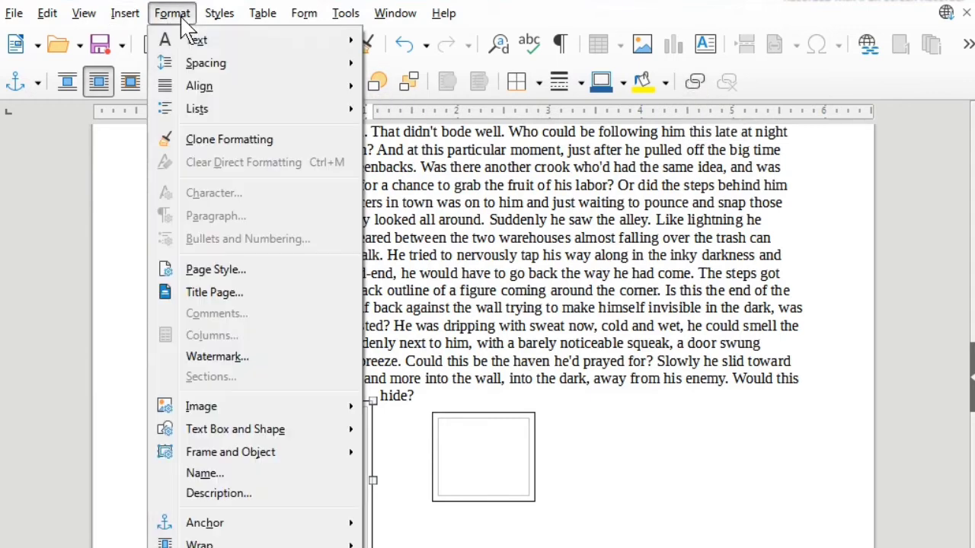
mouse_move(216, 460)
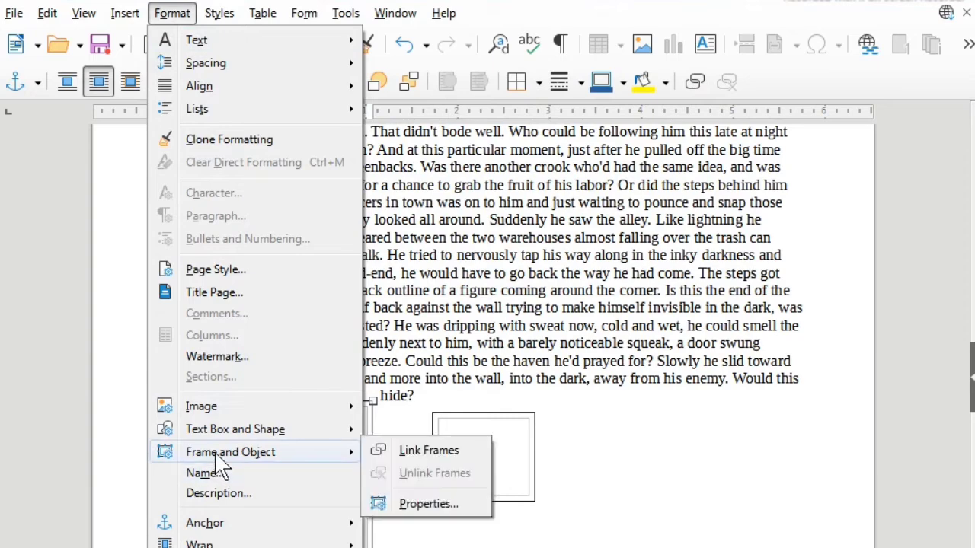
left_click(418, 457)
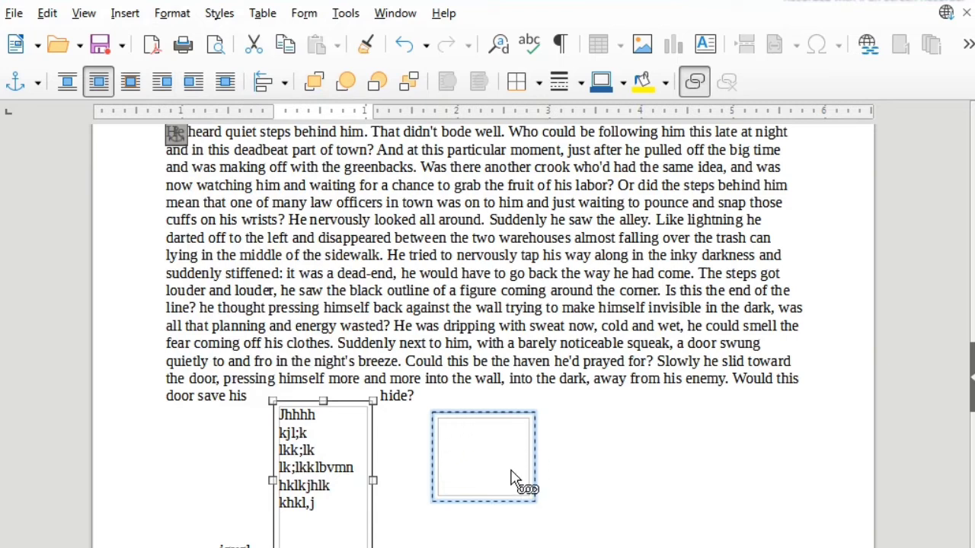
left_click(450, 448)
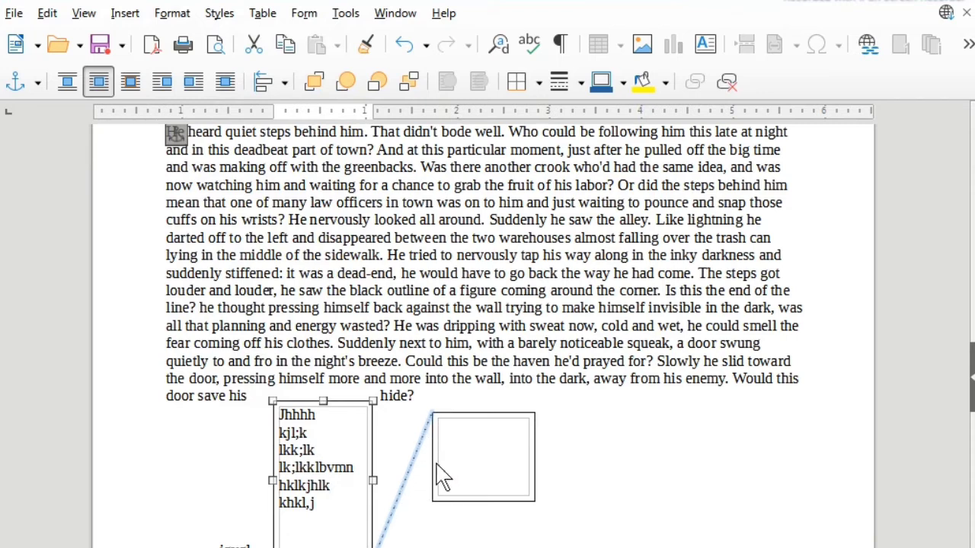
Step: Add a line reading "jhkkkjhkjh'\ohjkjkjhjhjhjkhjkhj" below "khkl,j" in the first frame, continuing into the linked second frame
left_click(326, 508)
key("Return")
type("j")
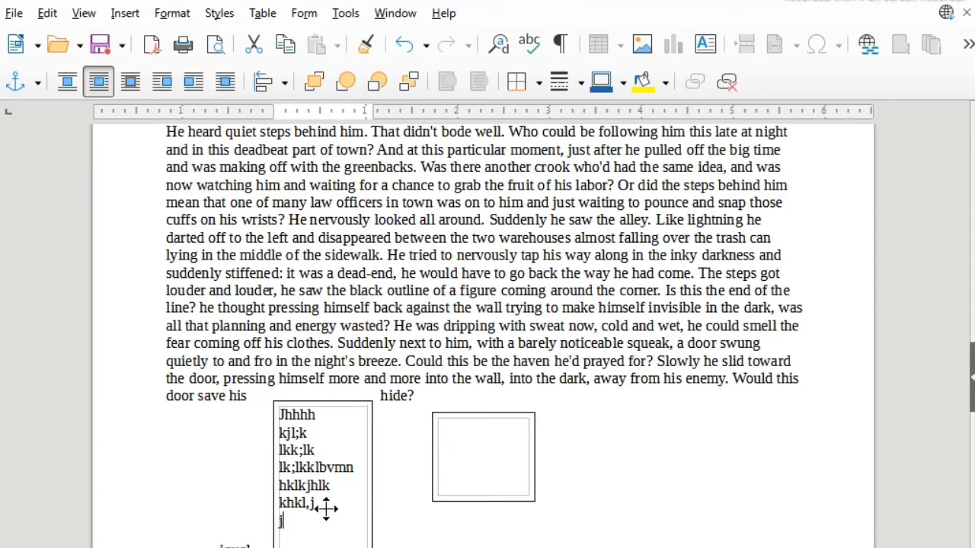
type("hkkkjhkjh'\\")
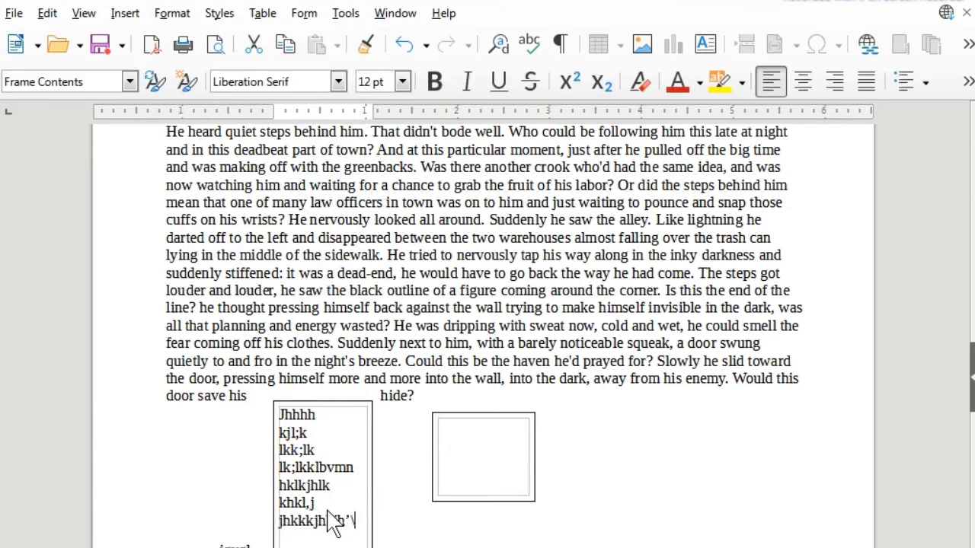
type("ohjkjkjhjhjh")
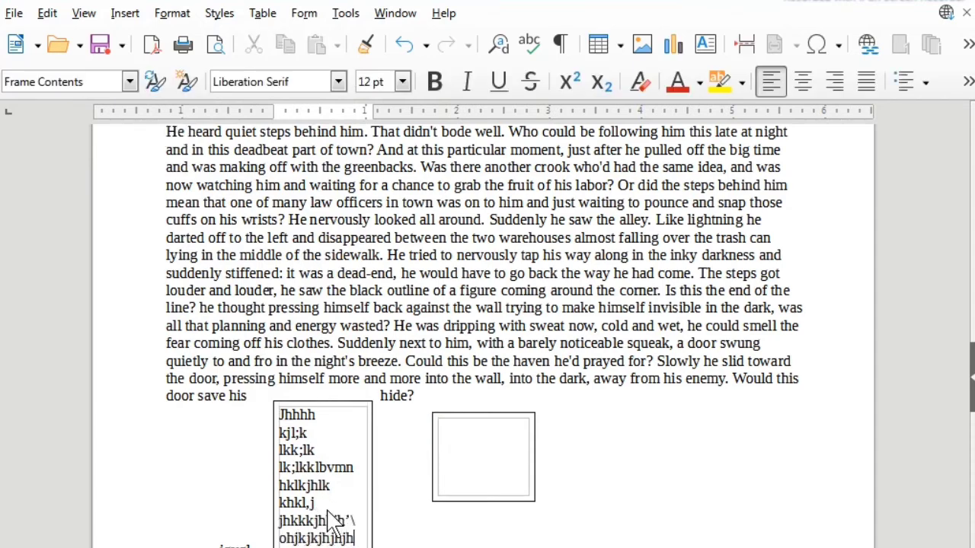
type("jkhjkhj")
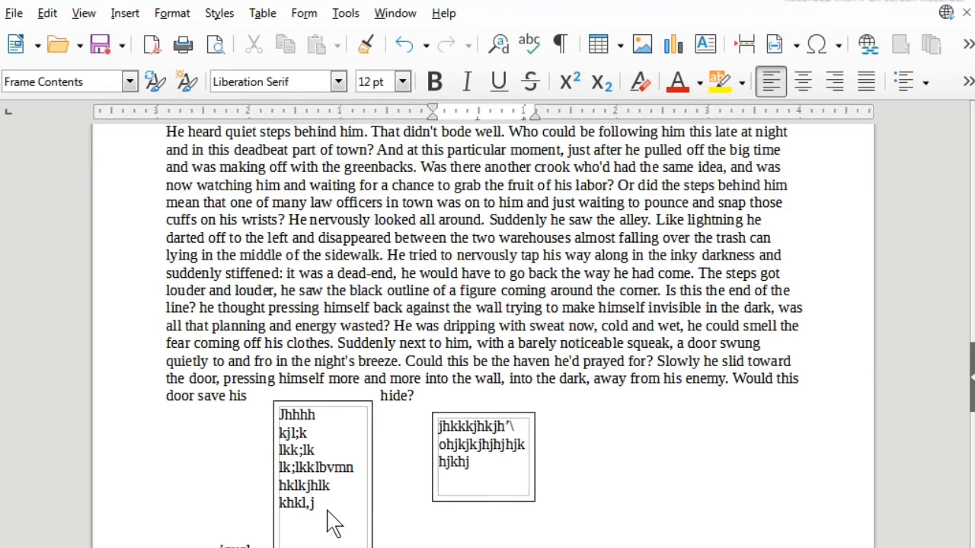
Step: Unlink the first frame from the second and append "ngblhjhj" and further sample text ending in "mmn" to the first frame
key("Escape")
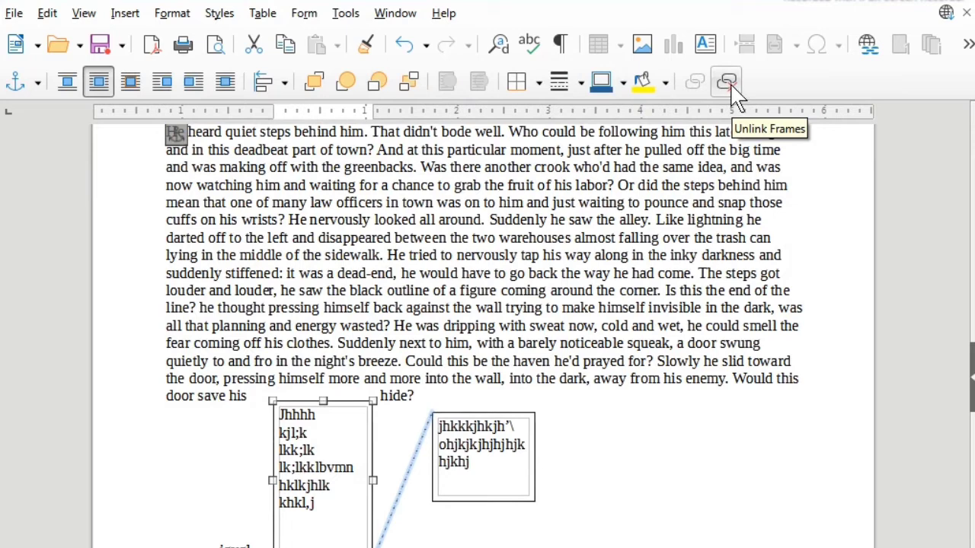
left_click(727, 82)
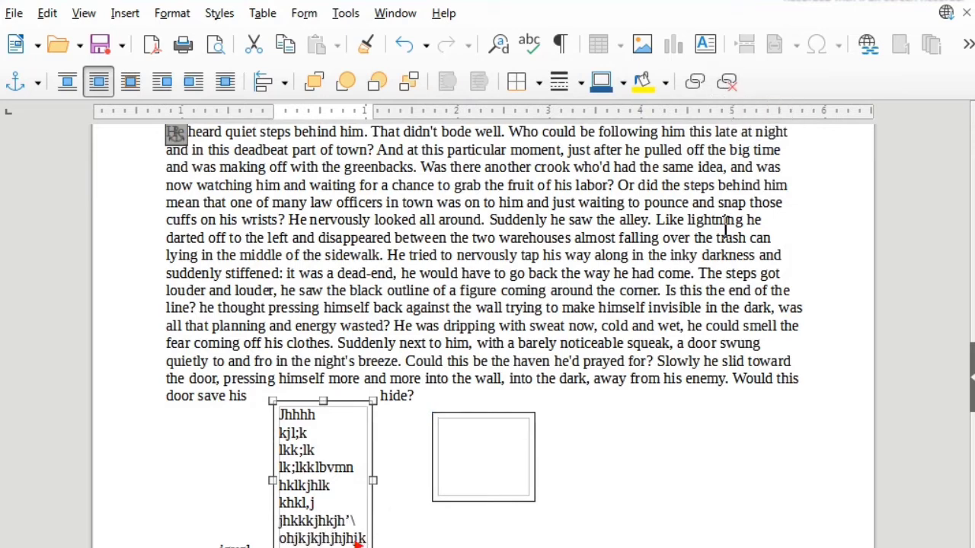
scroll(356, 537, "down", 1)
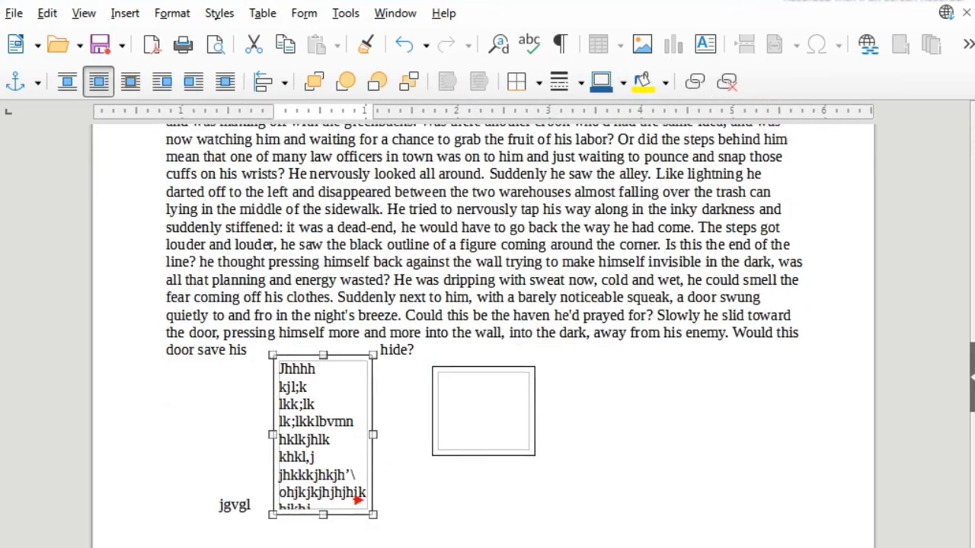
left_click(352, 510)
type("lhjhj")
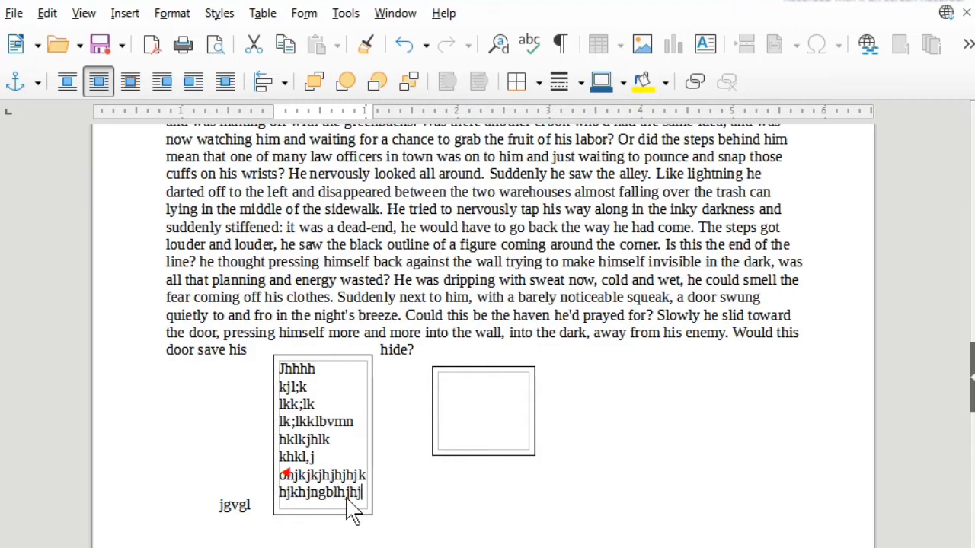
key("Return")
type("hlh")
type("n")
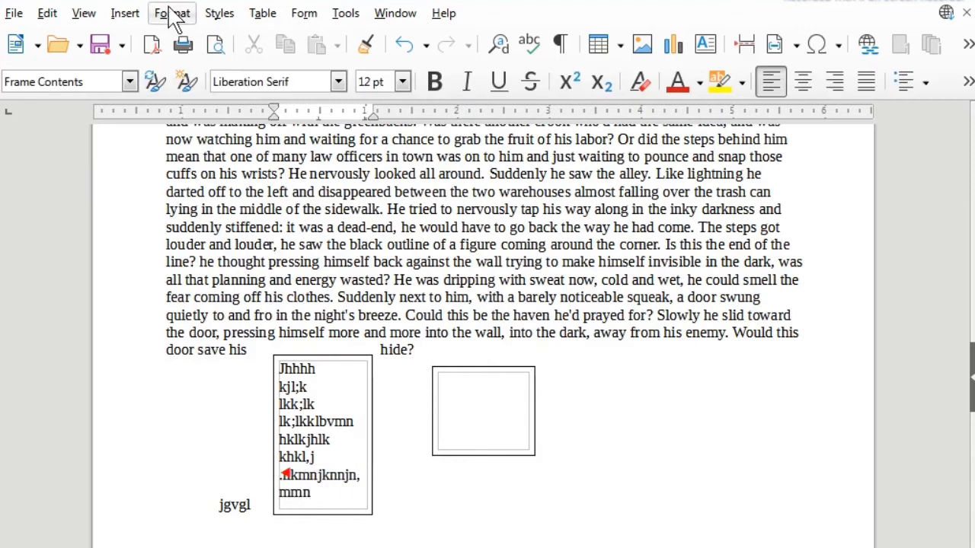
Step: Insert the image "hg" from the gallery folder into the body paragraph
left_click(699, 307)
left_click(181, 13)
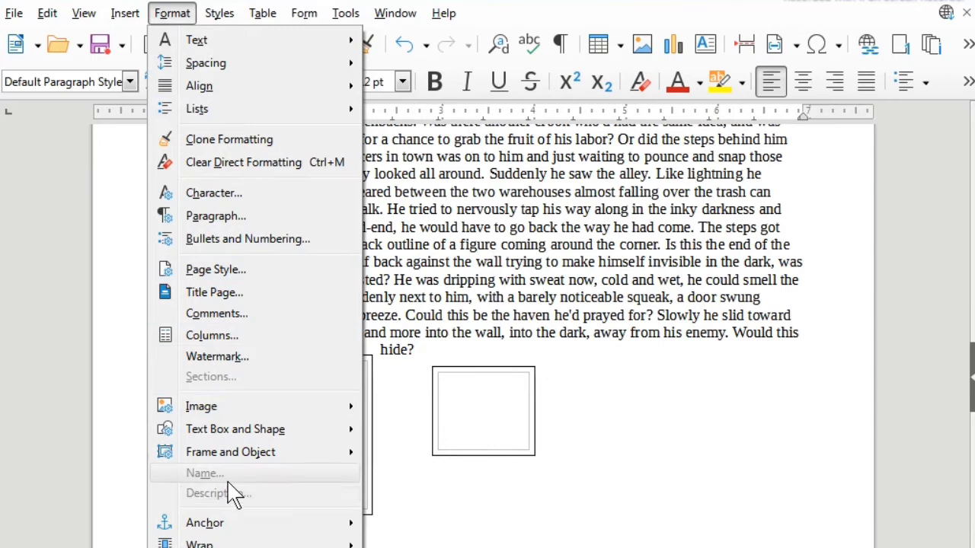
left_click(554, 288)
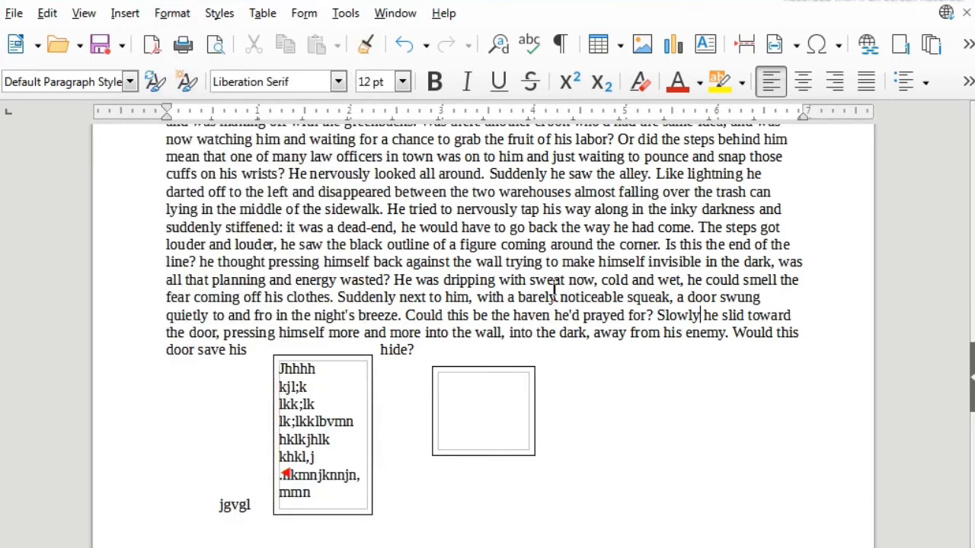
left_click(642, 47)
left_click(301, 126)
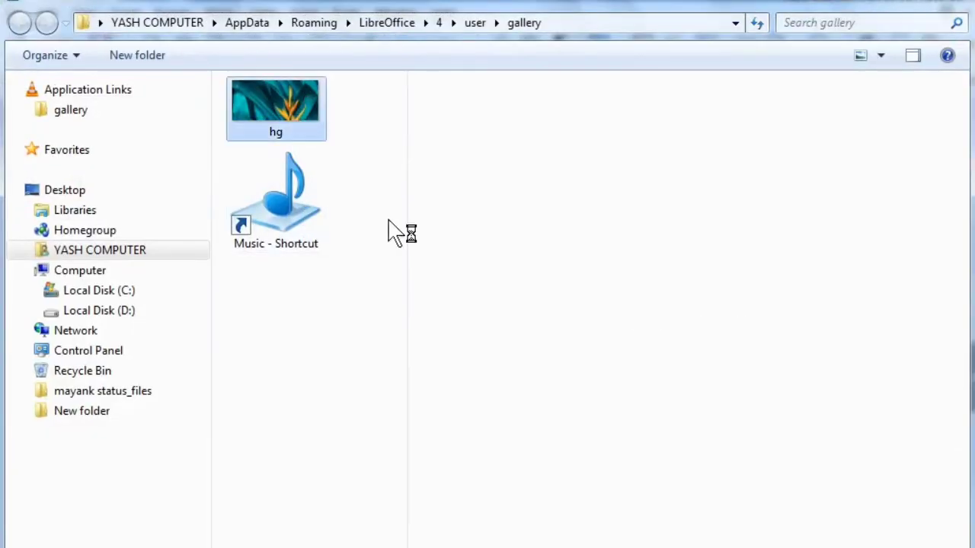
key("Return")
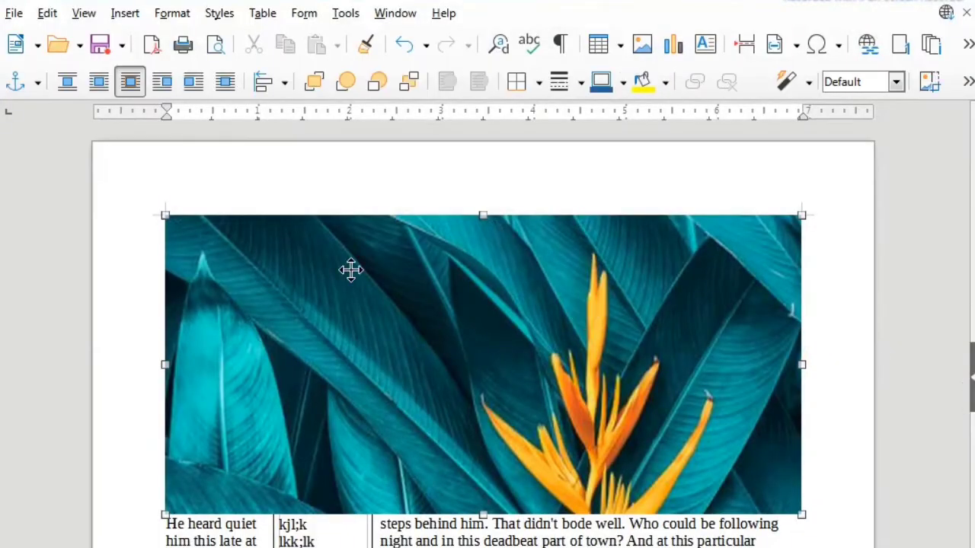
Step: Shrink the inserted image to about 3.21 x 2.32 and move it into the middle of the paragraph, above the first frame
left_click_drag(165, 215, 507, 301)
left_click_drag(503, 350, 454, 408)
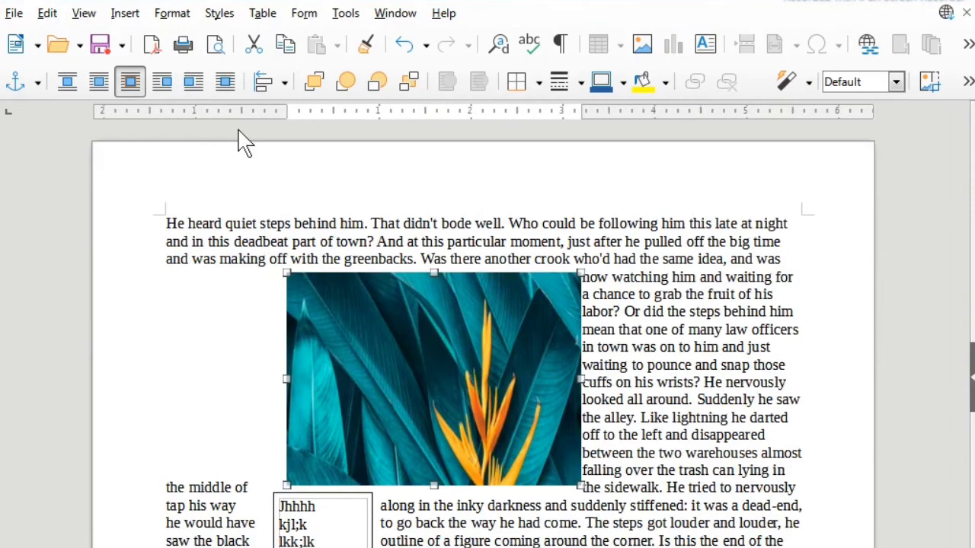
Step: Name the selected image "flower"
left_click(173, 17)
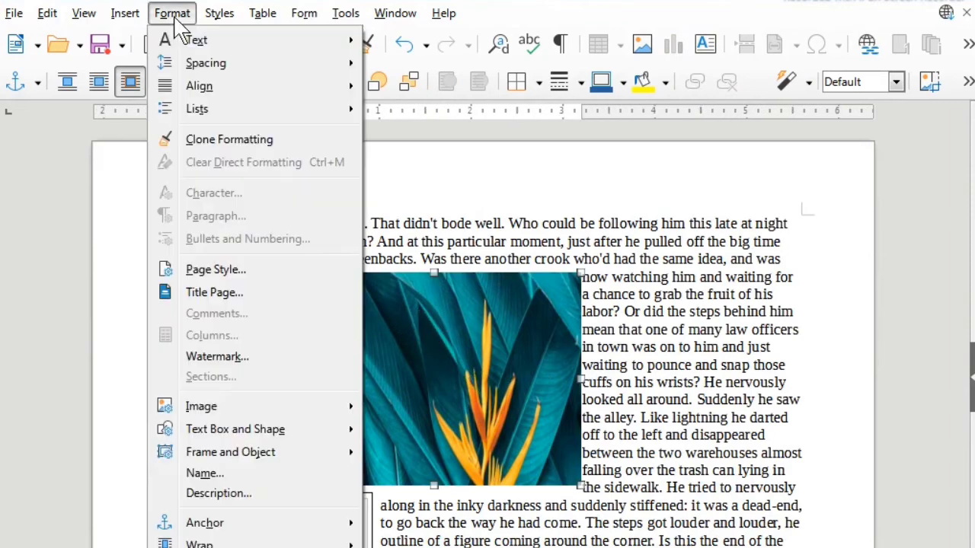
left_click(245, 475)
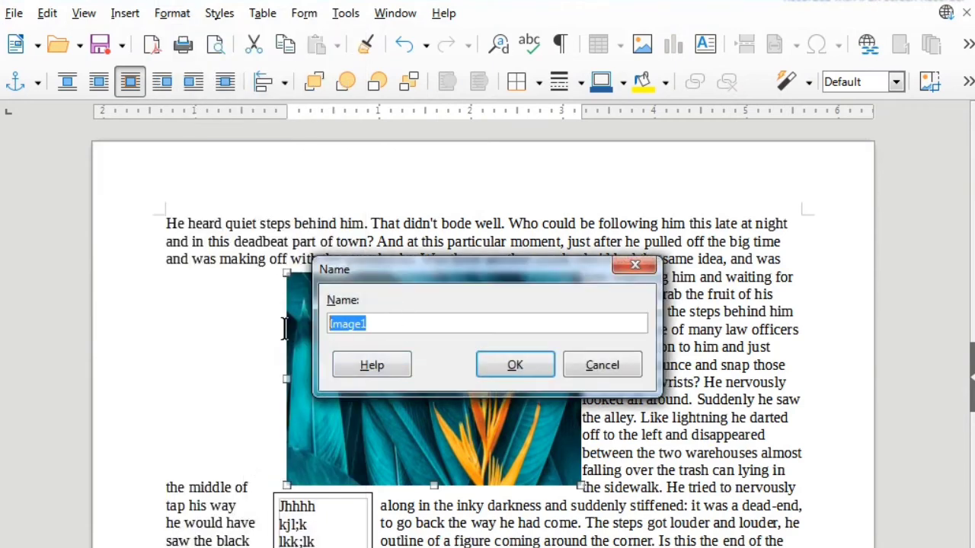
type("flower")
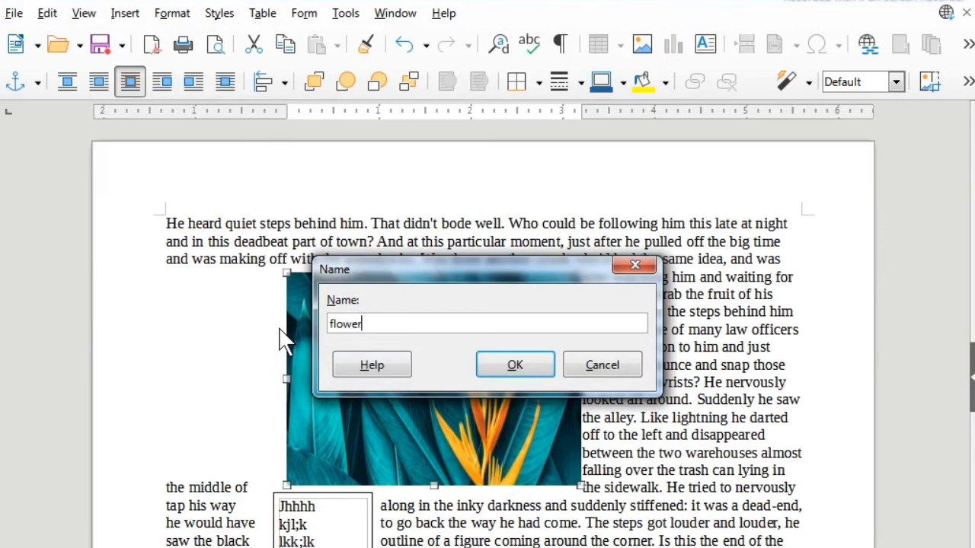
left_click(479, 366)
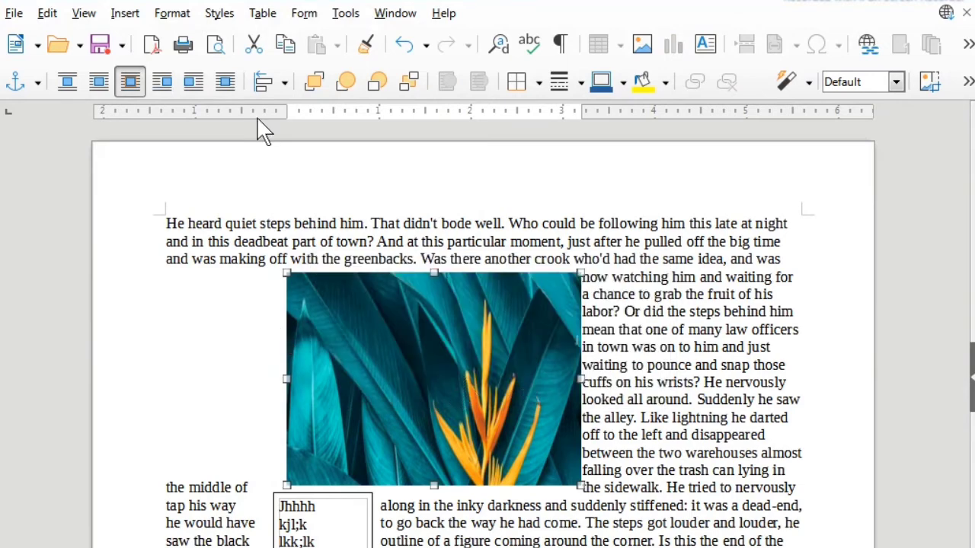
Step: View the image's title and description settings and close them with both fields left empty
left_click(177, 23)
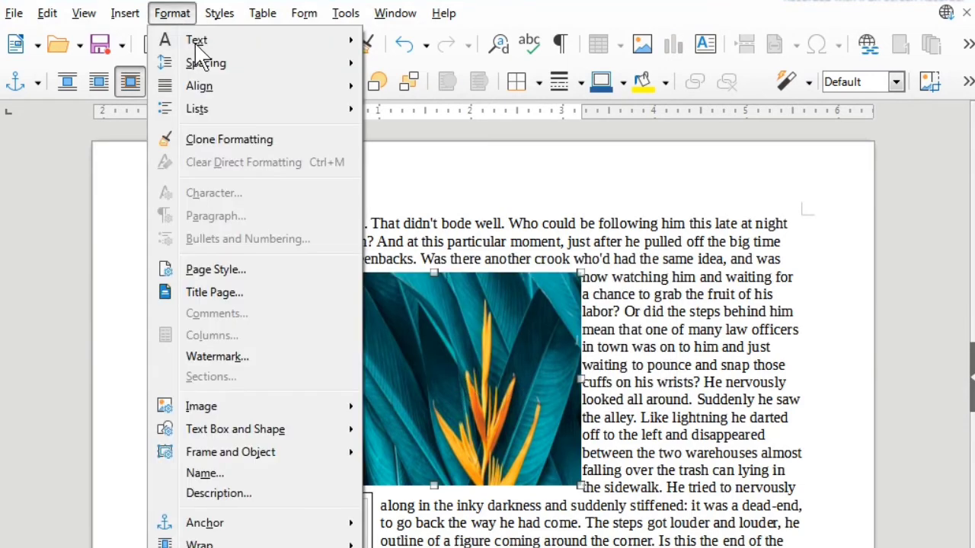
mouse_move(243, 437)
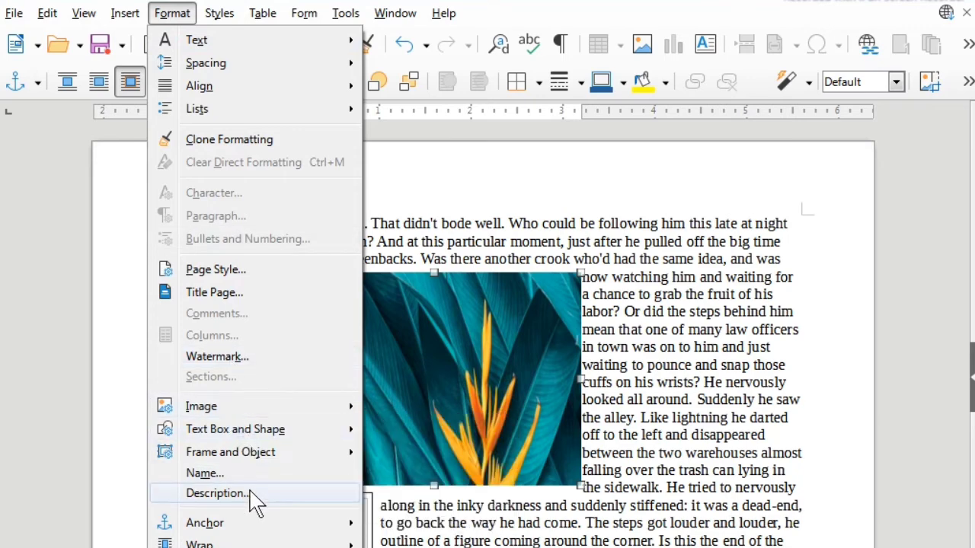
left_click(216, 493)
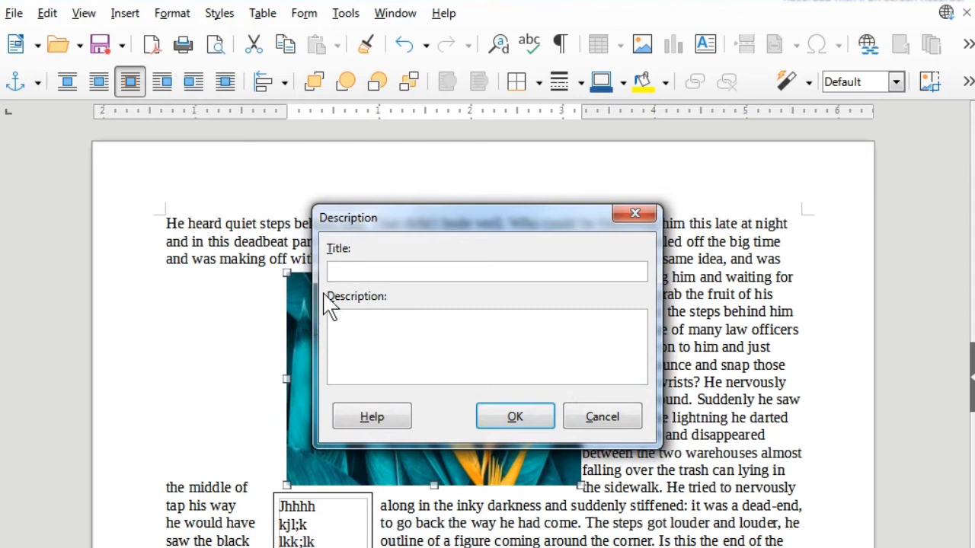
left_click_drag(355, 222, 432, 241)
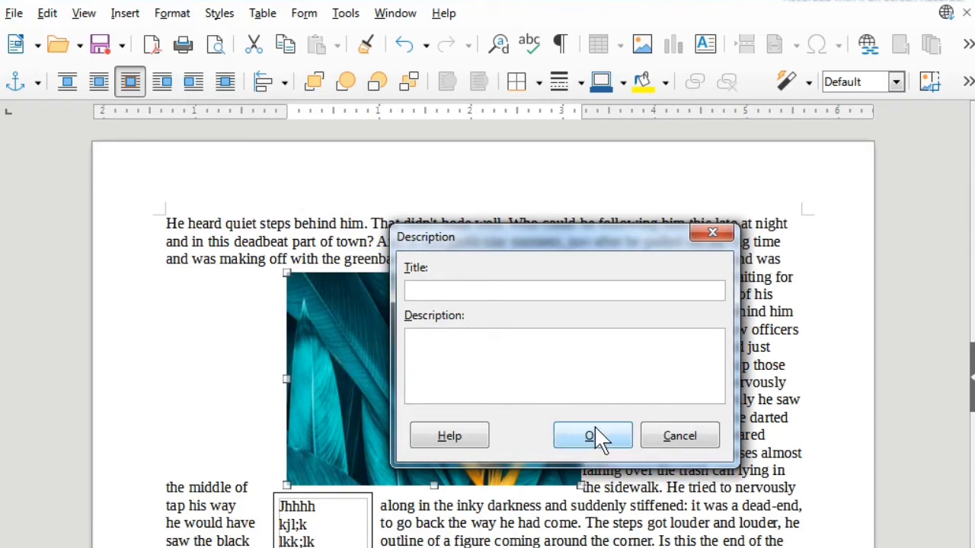
left_click(598, 445)
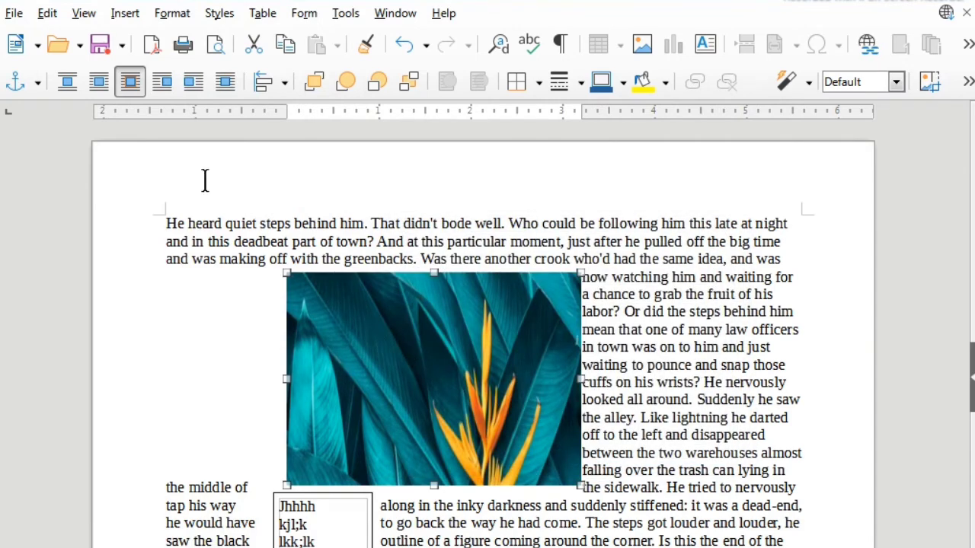
Step: Anchor the flower image to the page
left_click(167, 15)
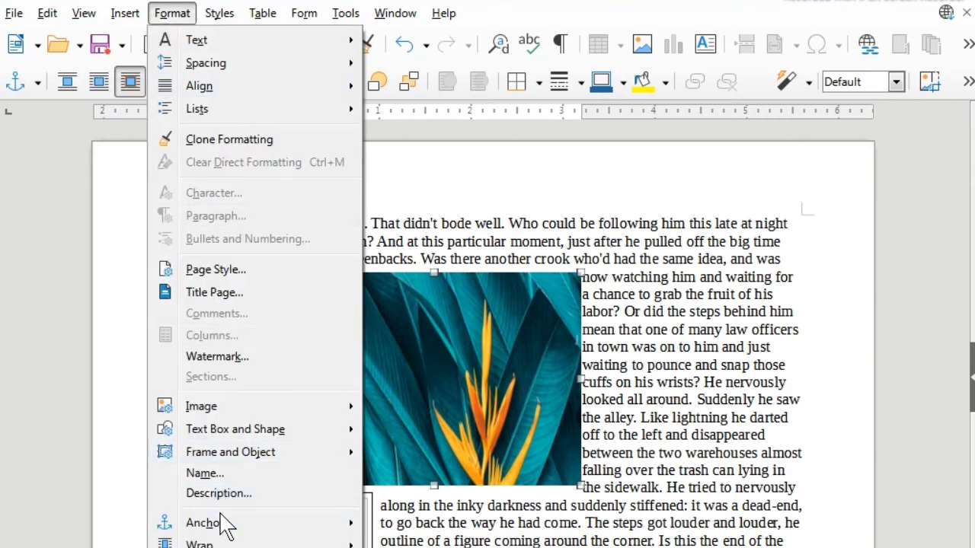
mouse_move(226, 524)
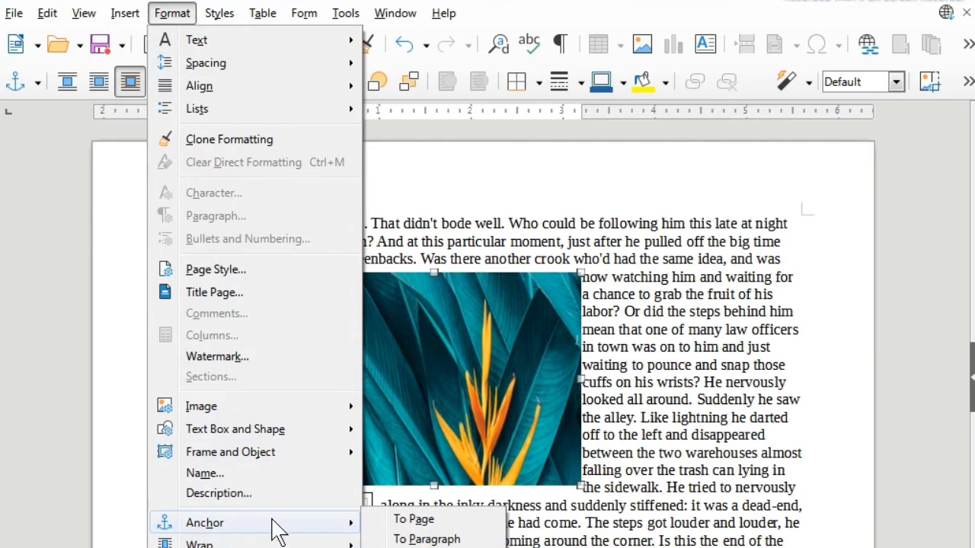
left_click(424, 522)
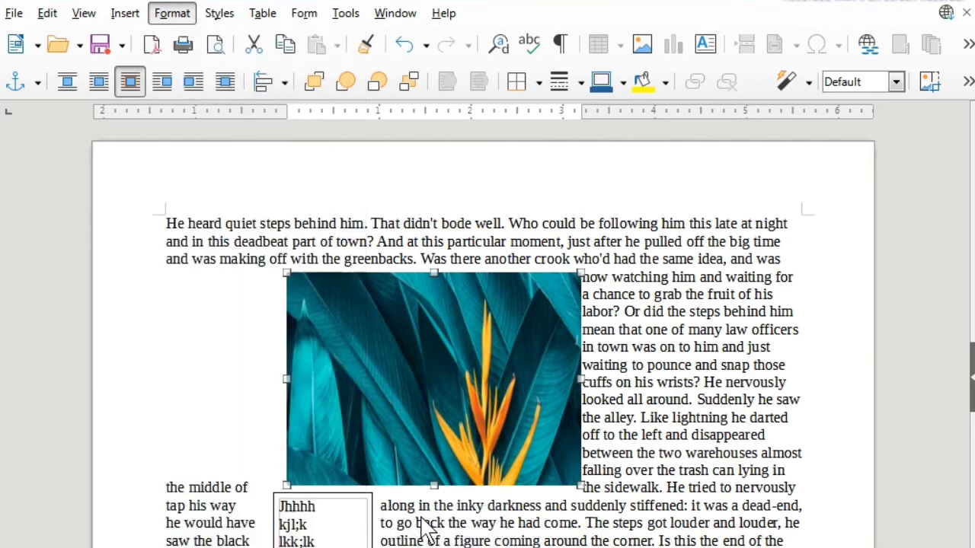
Step: Align the page-anchored image to the left edge of the page, and switch its alignment to the right
left_click(285, 82)
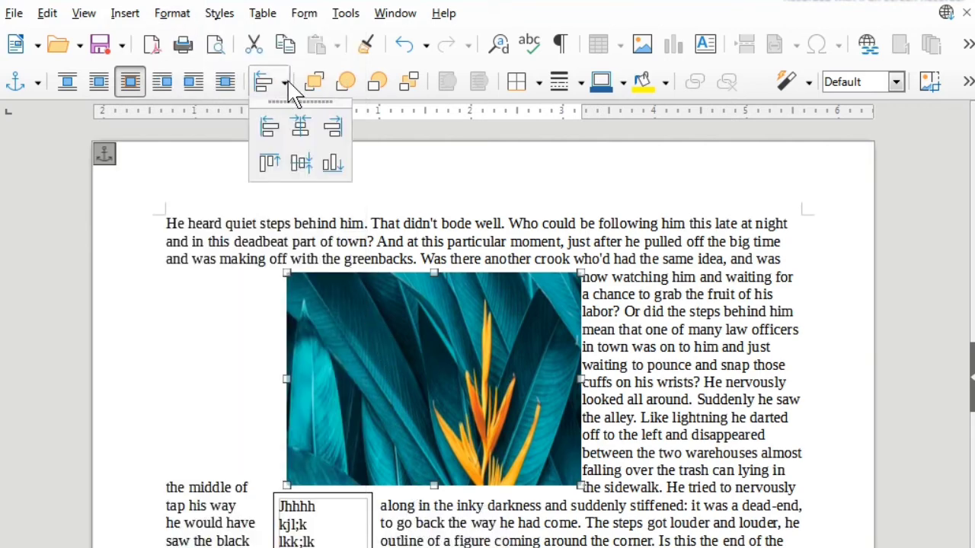
left_click(272, 128)
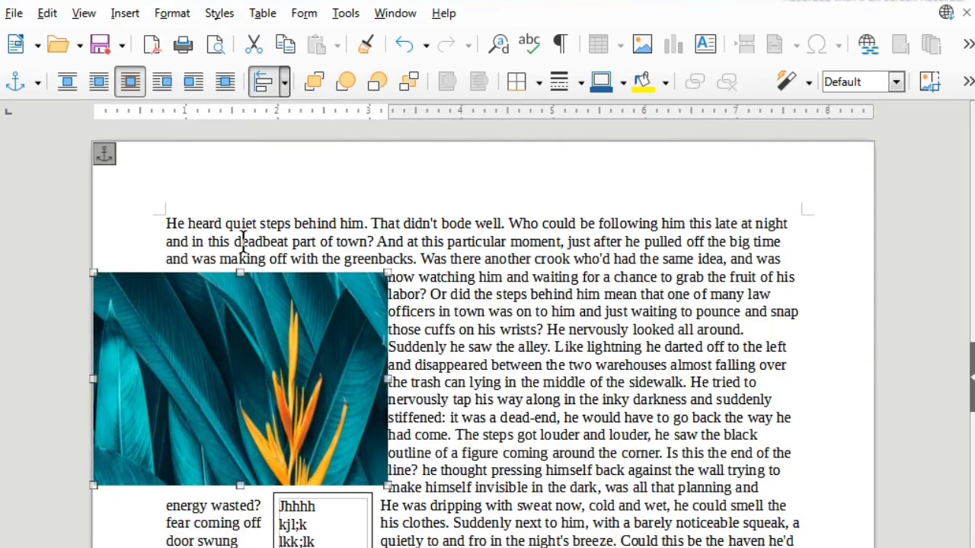
left_click(284, 83)
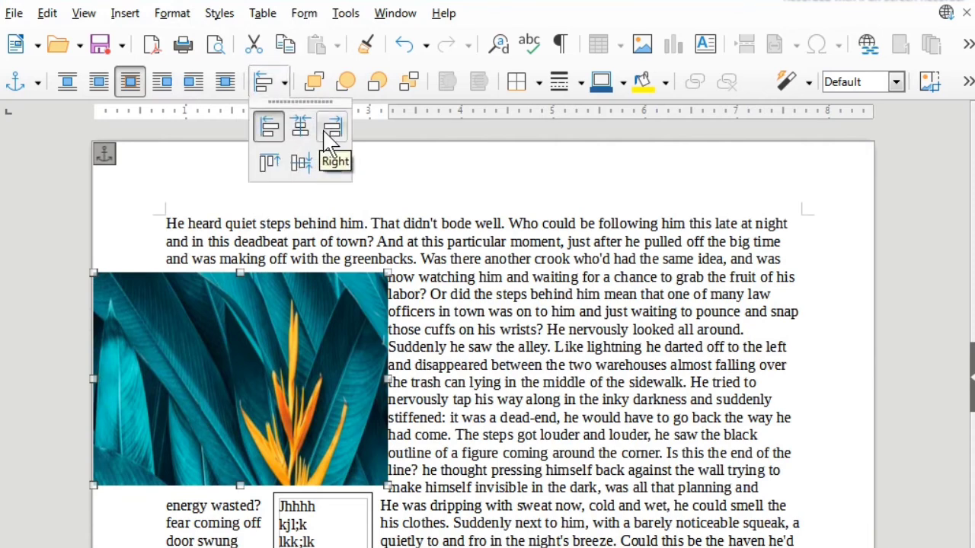
left_click(330, 131)
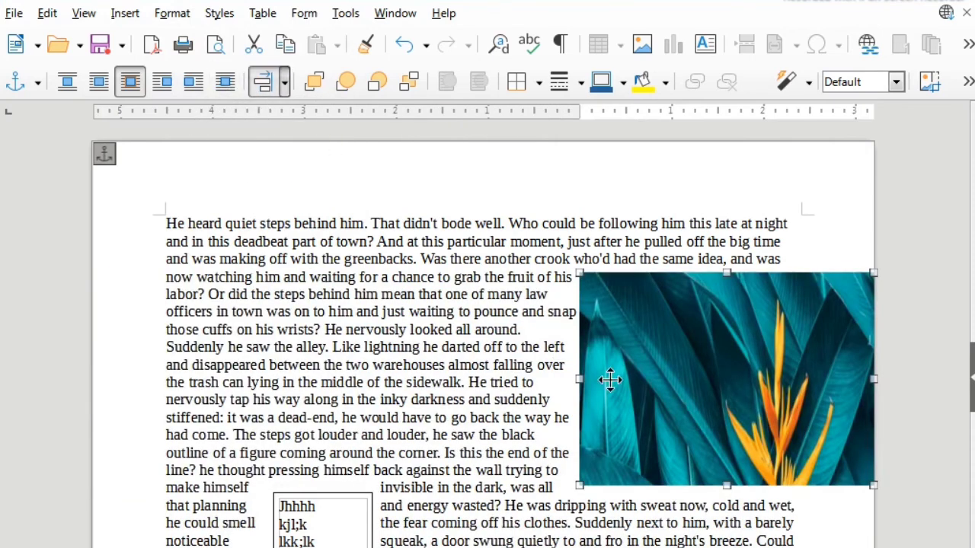
Step: Change the image's anchor to As Character and set its vertical alignment to top
left_click(169, 14)
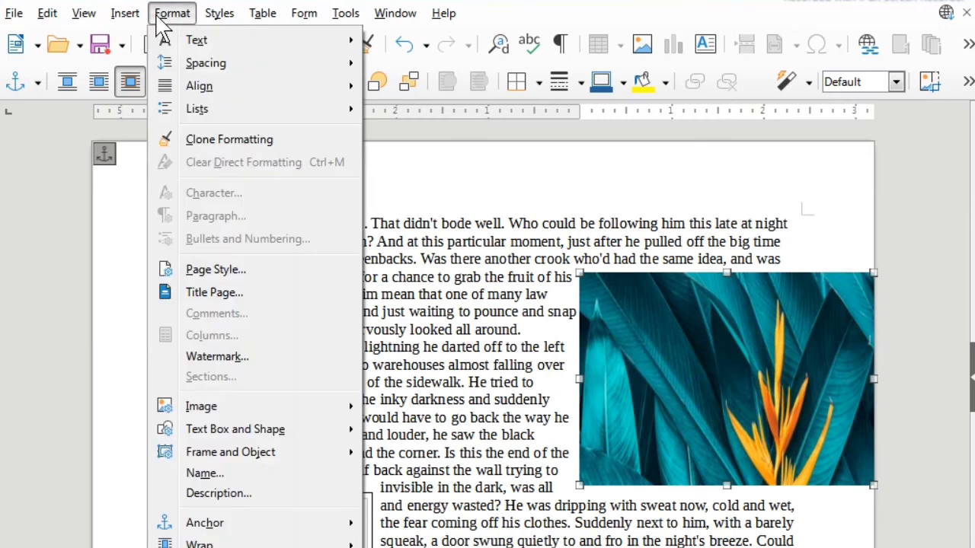
mouse_move(228, 403)
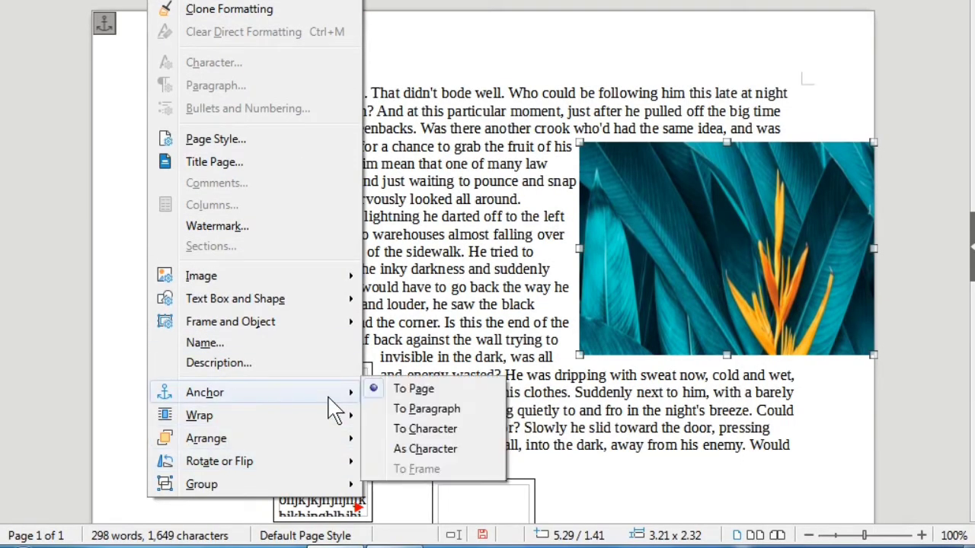
left_click(408, 453)
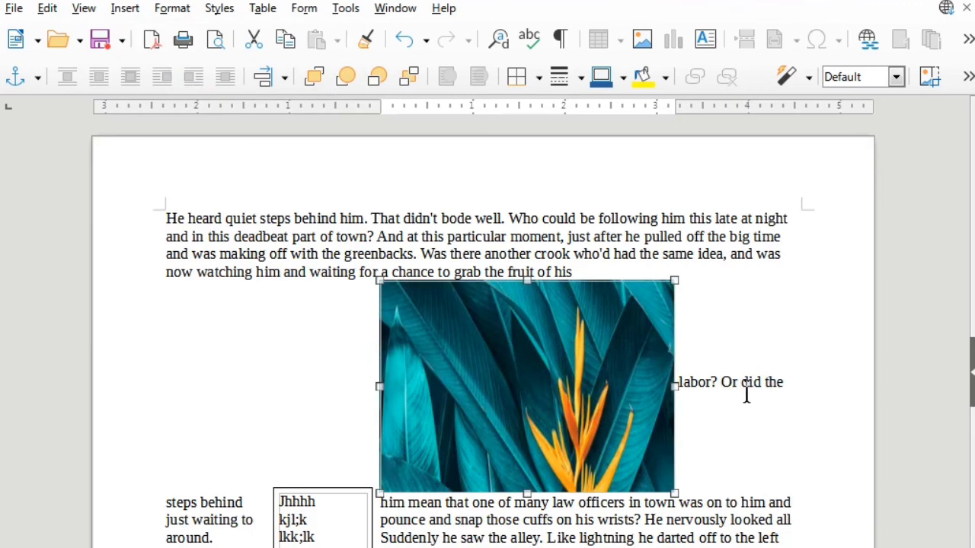
left_click(285, 77)
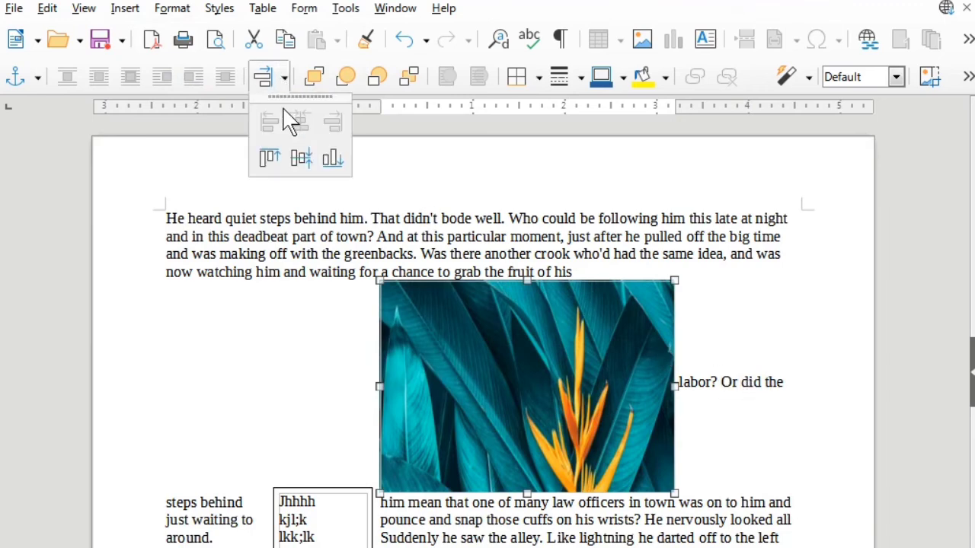
left_click(269, 158)
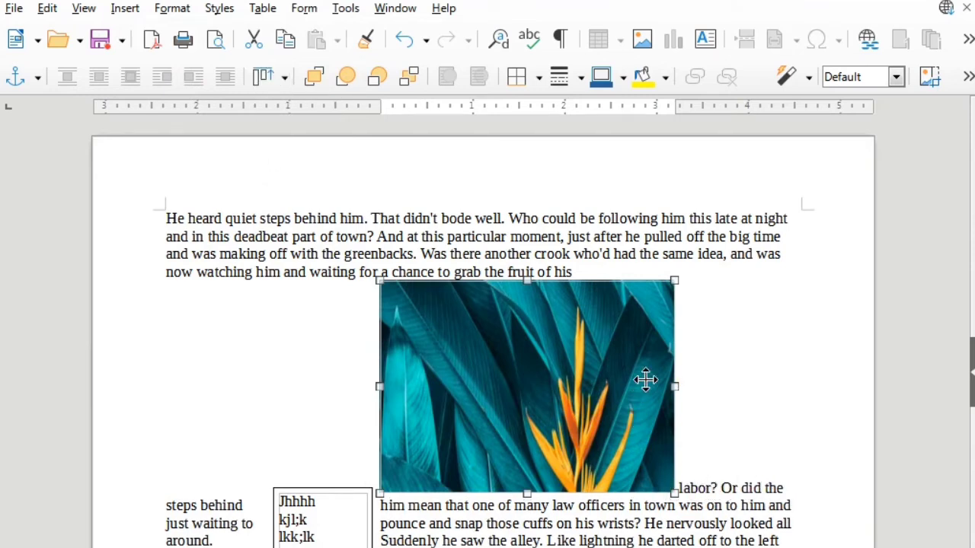
Step: Set the vertical alignment of the as-character flower image to bottom
left_click(286, 78)
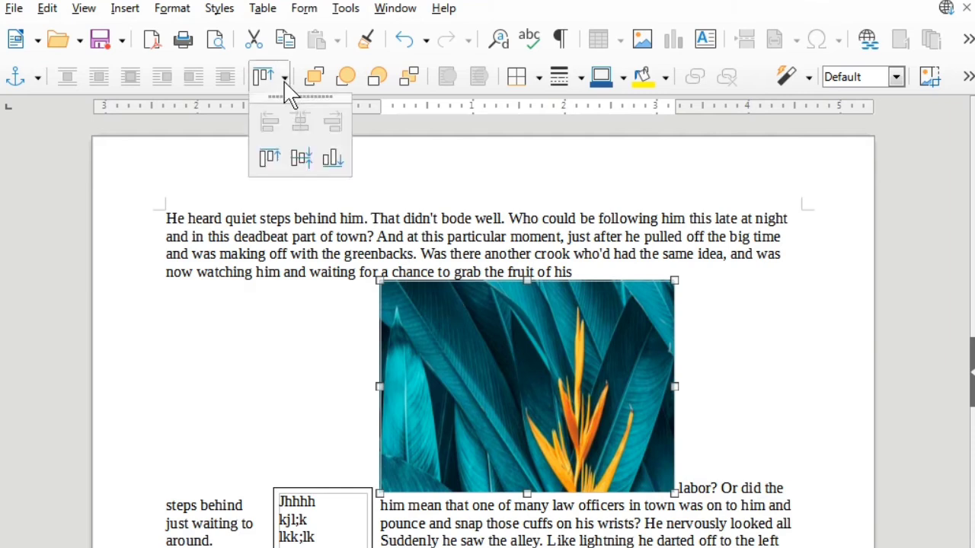
left_click(332, 160)
left_click(37, 77)
left_click(259, 228)
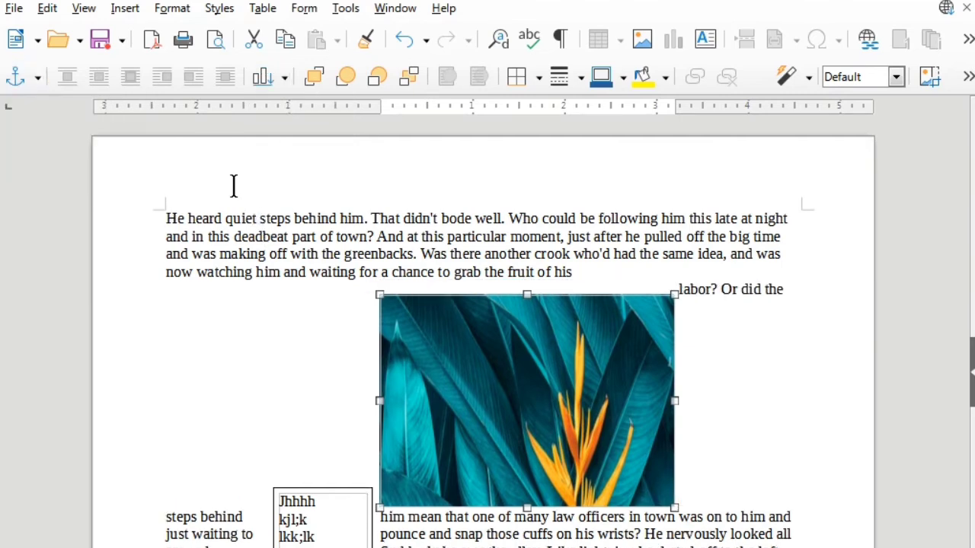
Step: View the text wrap options for the as-character image and leave them unchanged
left_click(172, 8)
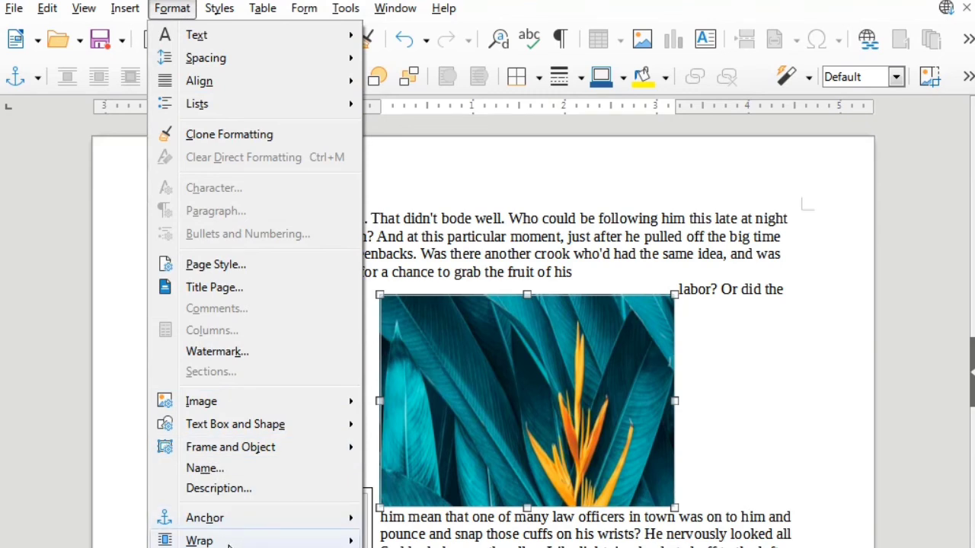
mouse_move(228, 542)
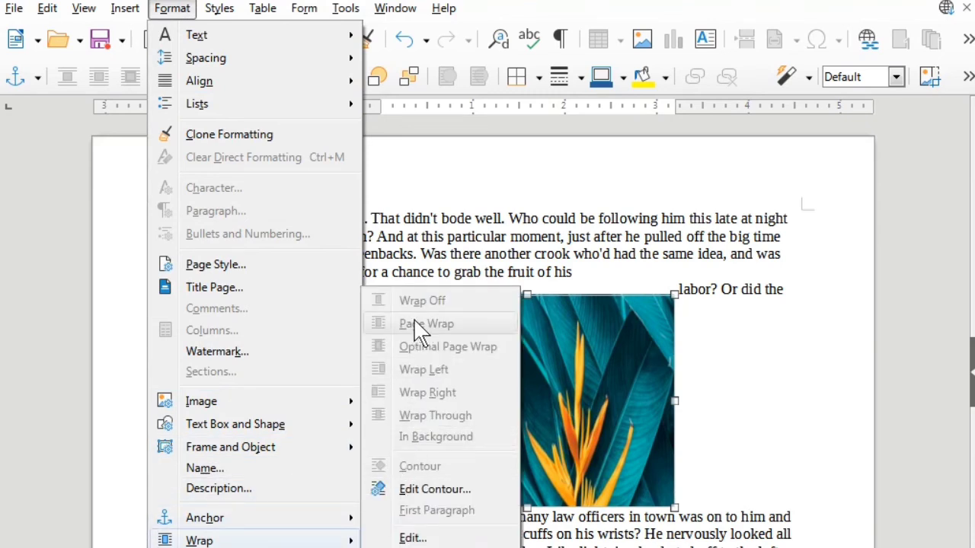
left_click(474, 239)
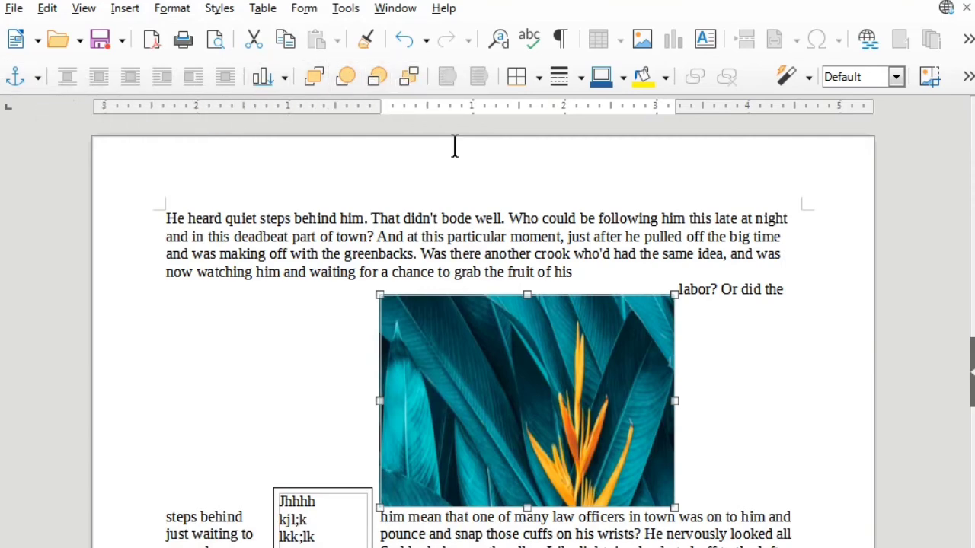
Step: Insert the hg picture from the gallery folder into the text and shrink it to about 4.25 x 2.66 inches
left_click(488, 272)
scroll(581, 381, "down", 9)
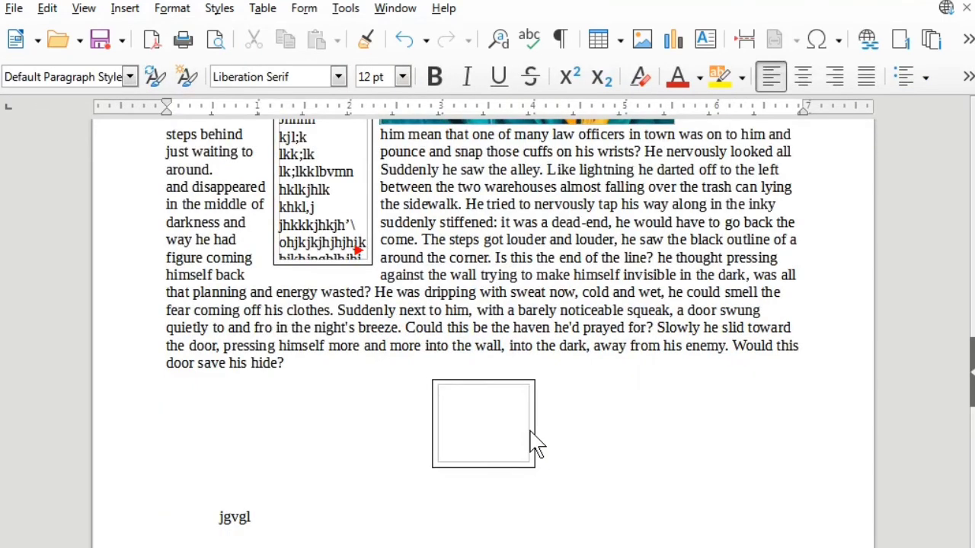
scroll(559, 369, "up", 5)
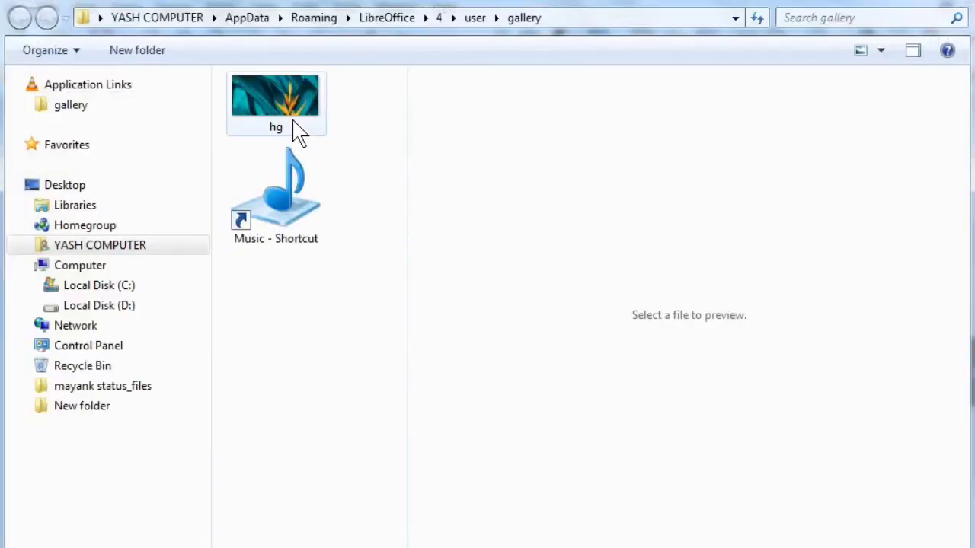
left_click(294, 124)
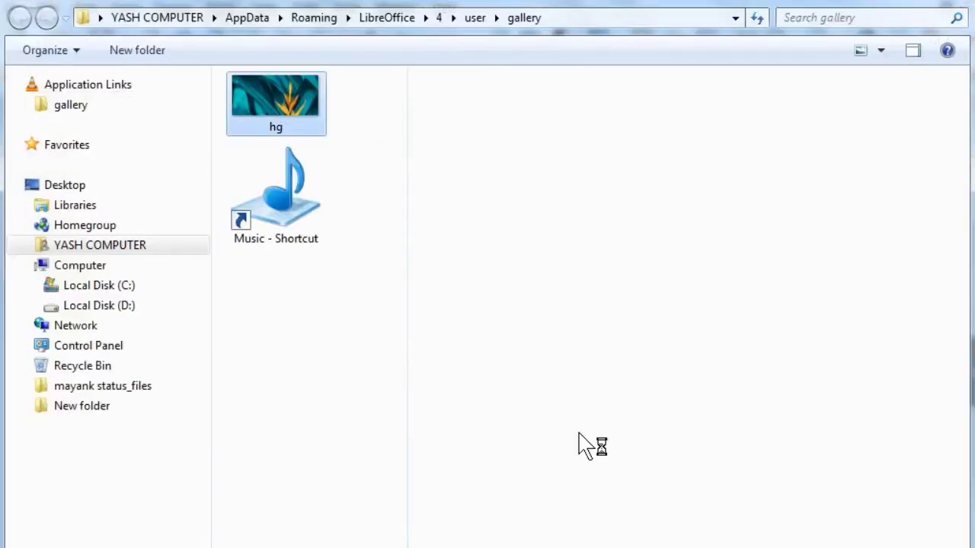
key("Return")
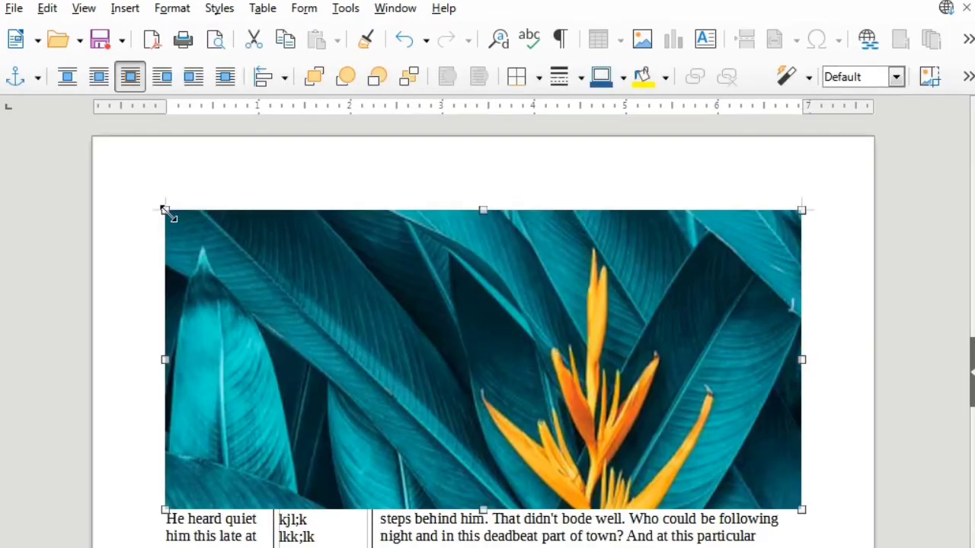
left_click_drag(165, 212, 412, 265)
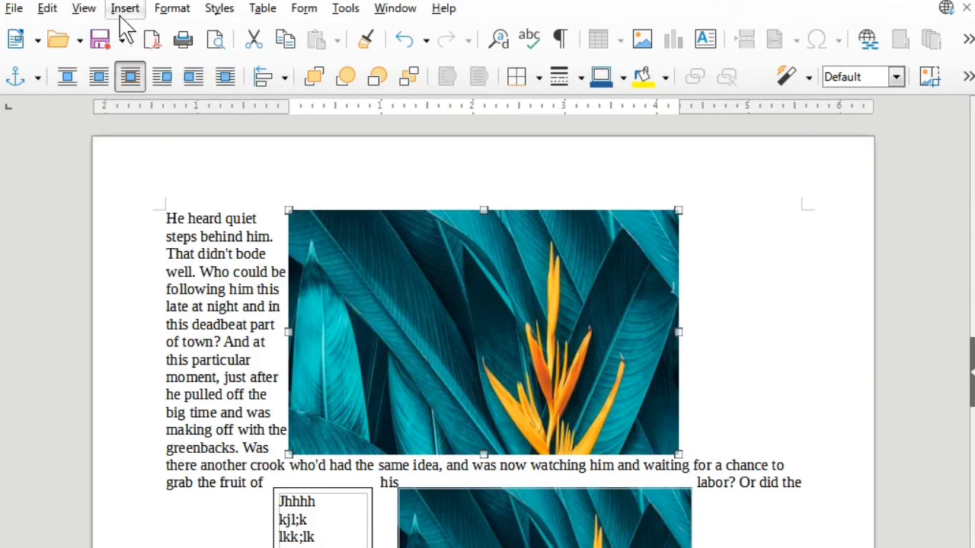
Step: Try contour wrapping on the newly inserted image, and undo it
left_click(170, 11)
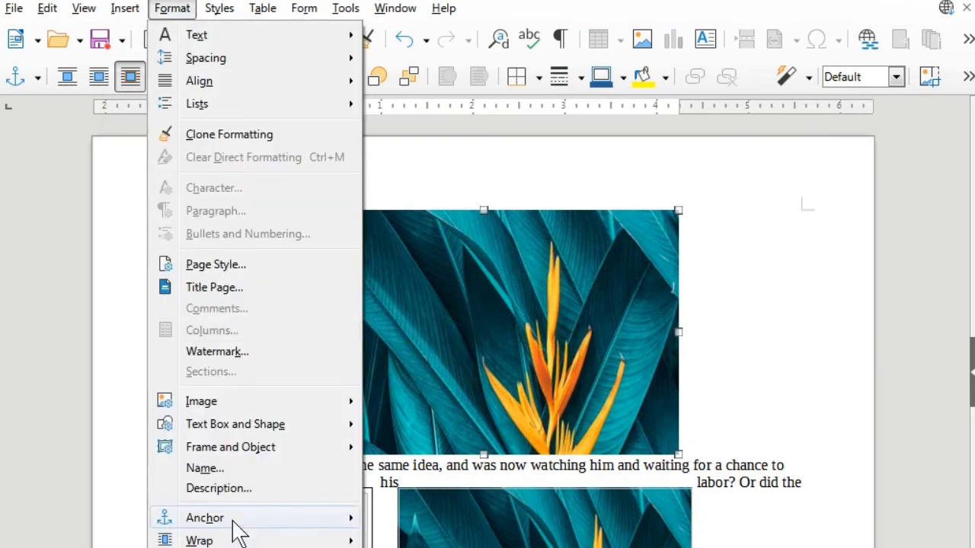
mouse_move(235, 523)
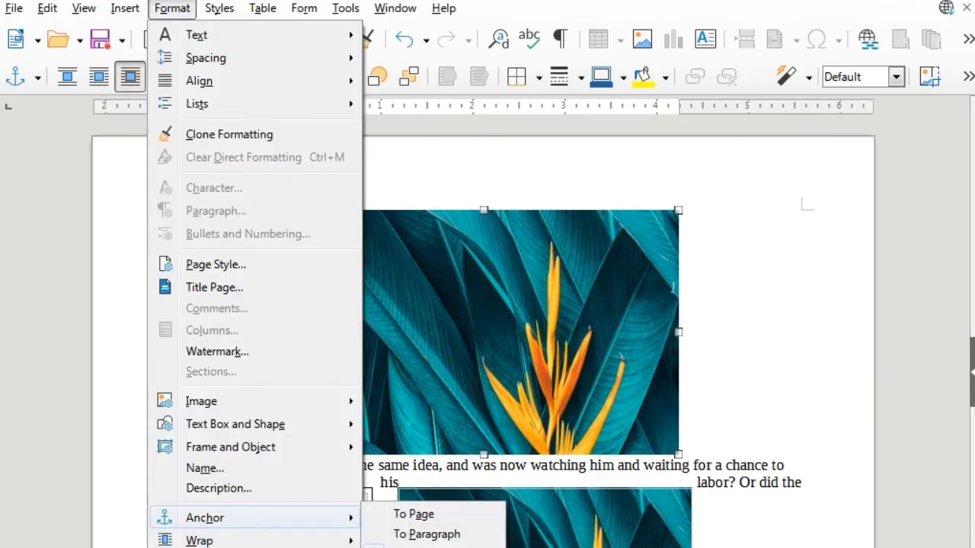
mouse_move(229, 543)
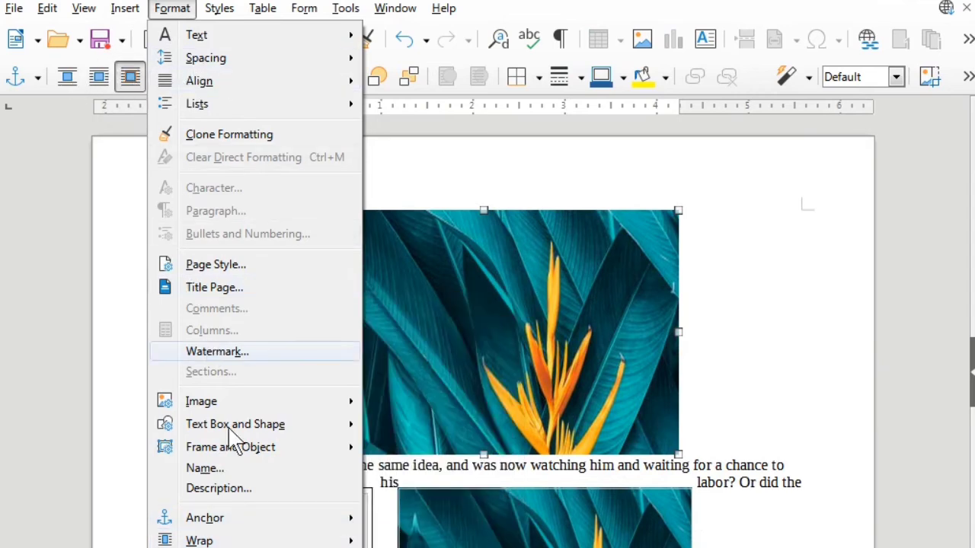
mouse_move(294, 537)
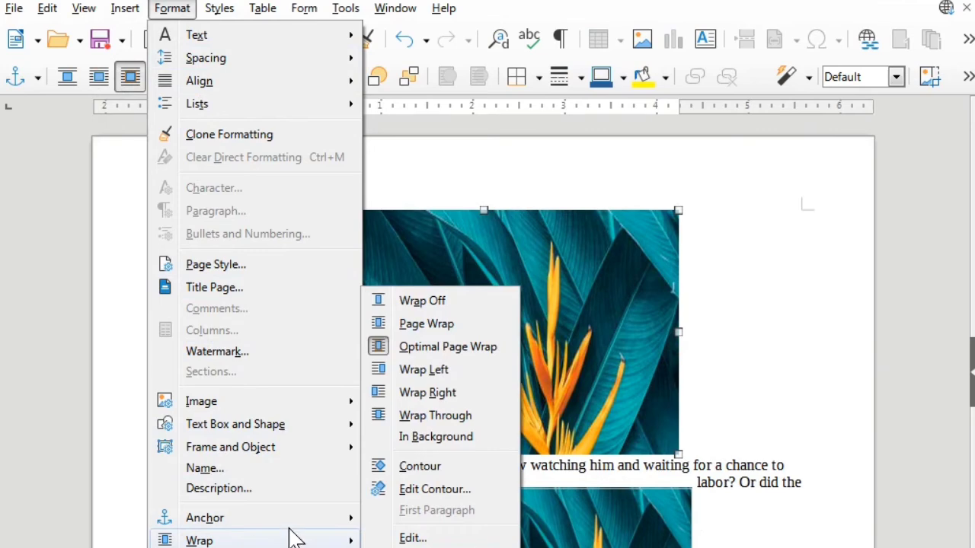
left_click(418, 472)
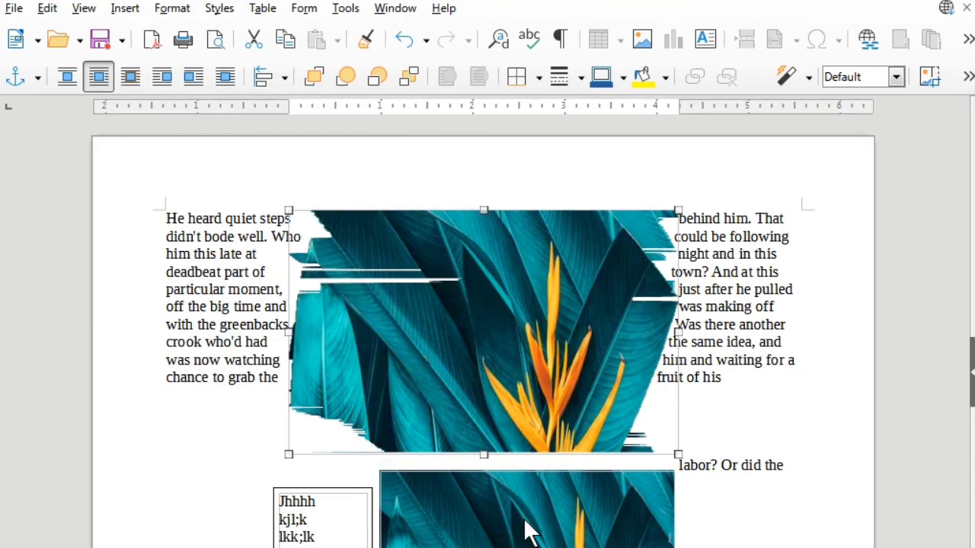
scroll(529, 495, "down", 2)
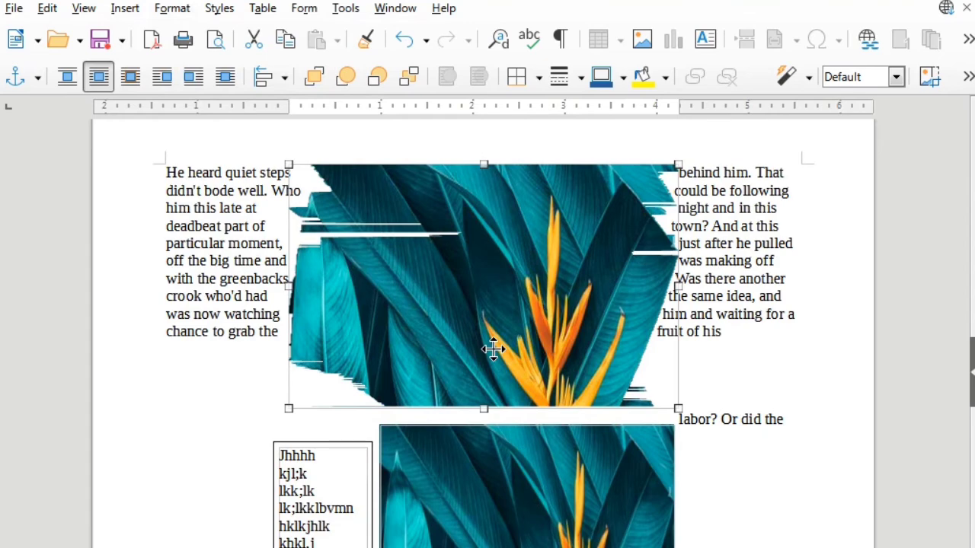
key("ctrl+z")
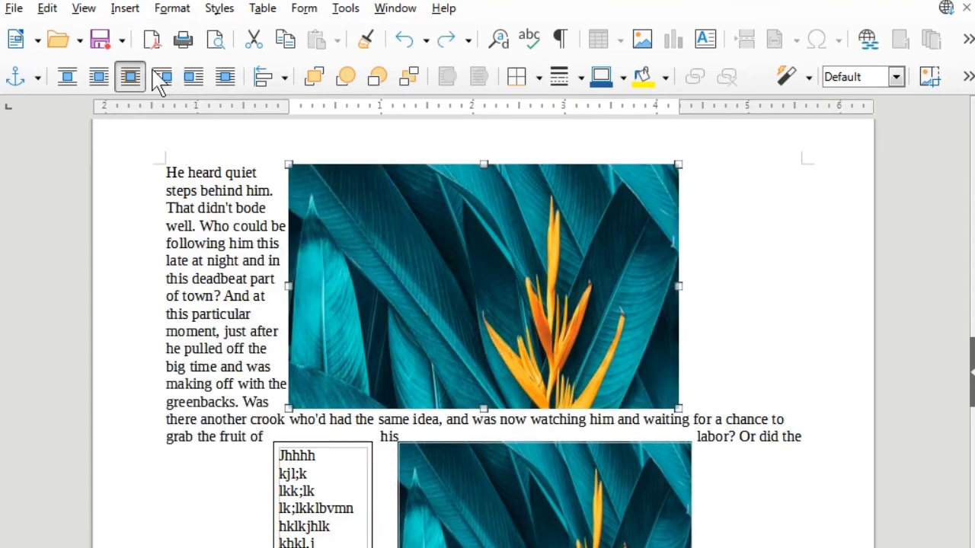
Step: Open the contour editor for the newly inserted image and generate an automatic contour
left_click(175, 9)
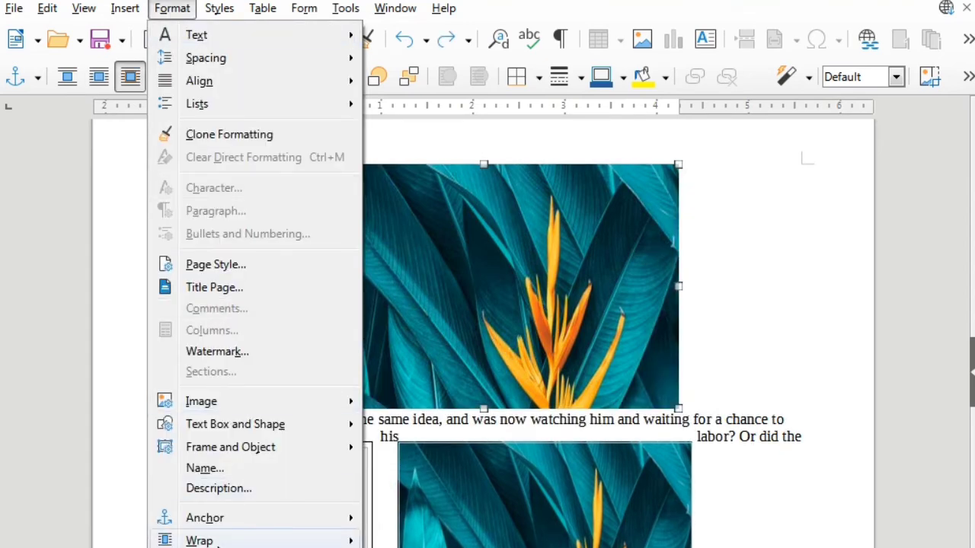
mouse_move(217, 540)
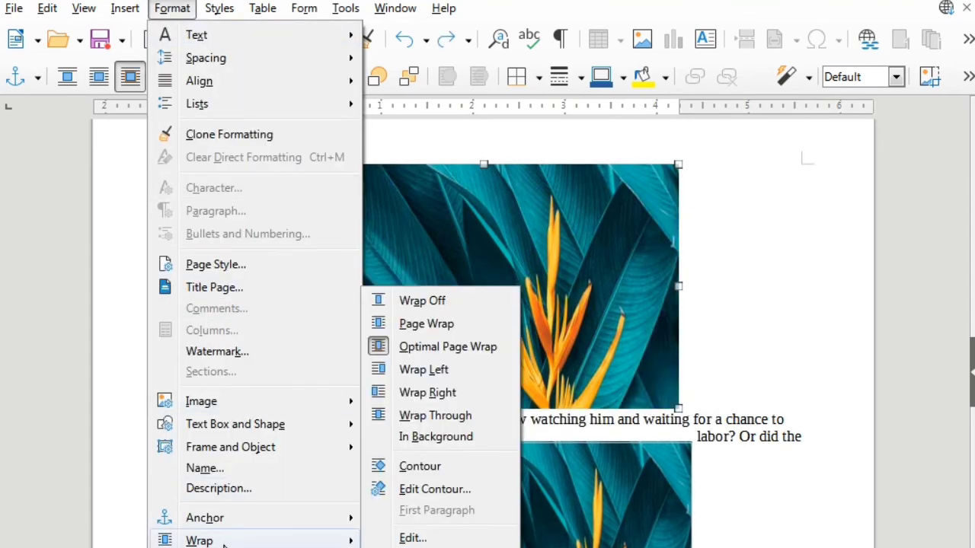
left_click(437, 490)
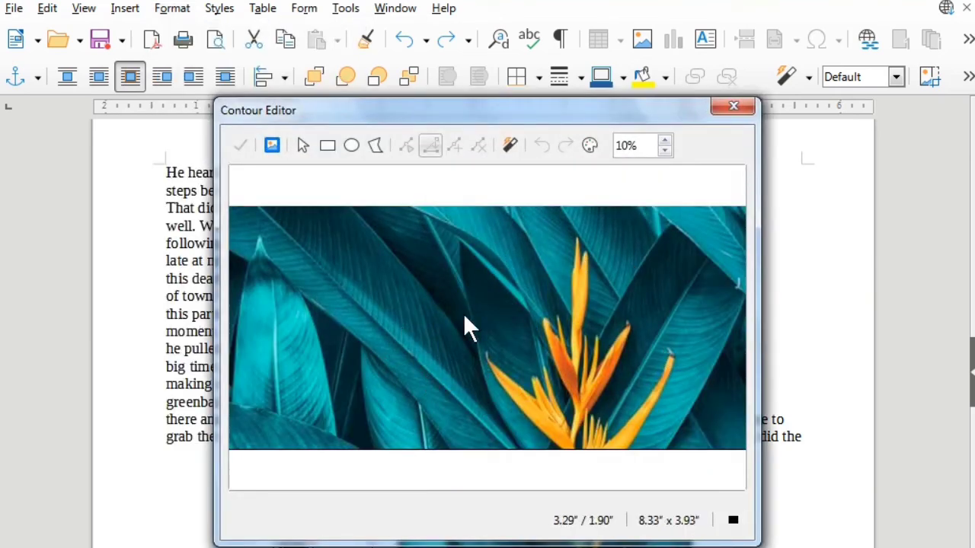
left_click(511, 147)
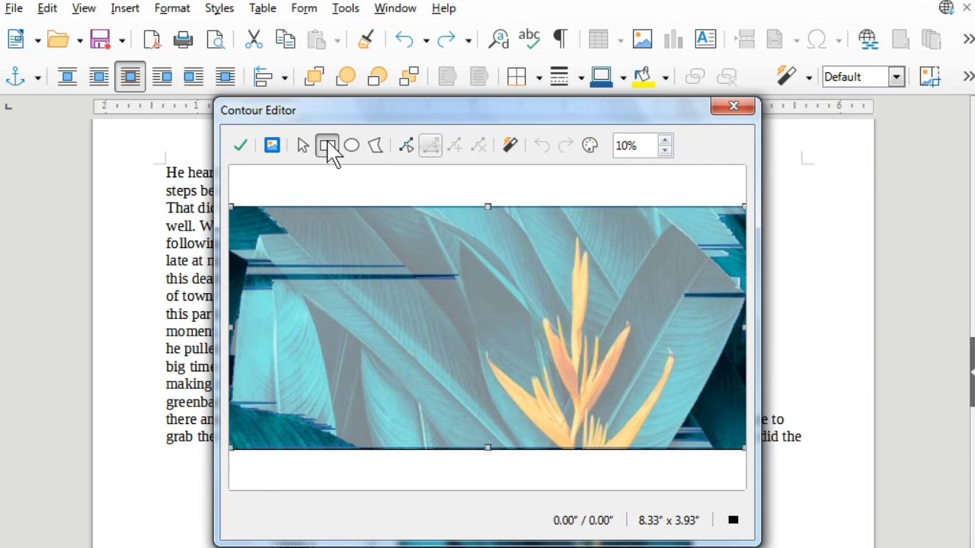
Step: Cut four upright rectangles out of the image's contour, apply the contour and close the editor
left_click(329, 150)
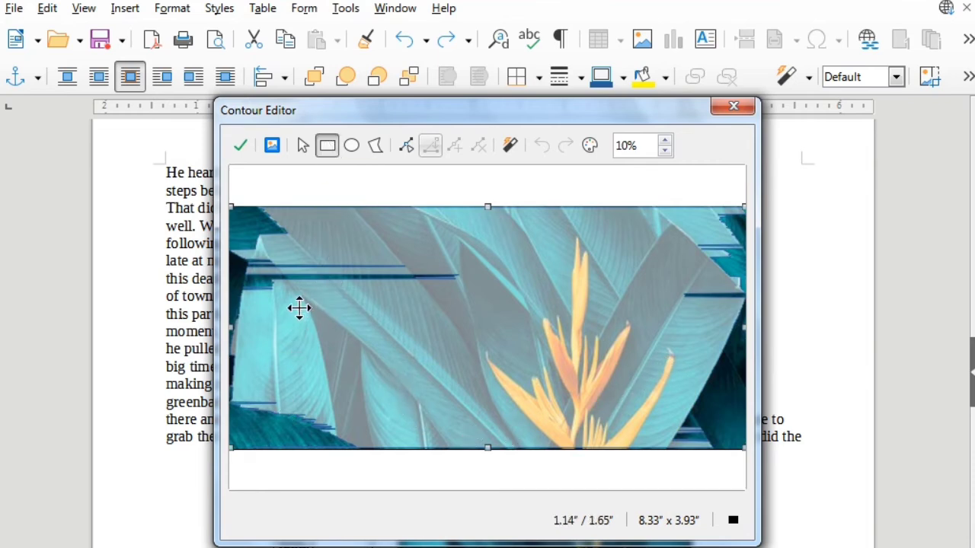
left_click_drag(300, 308, 309, 329)
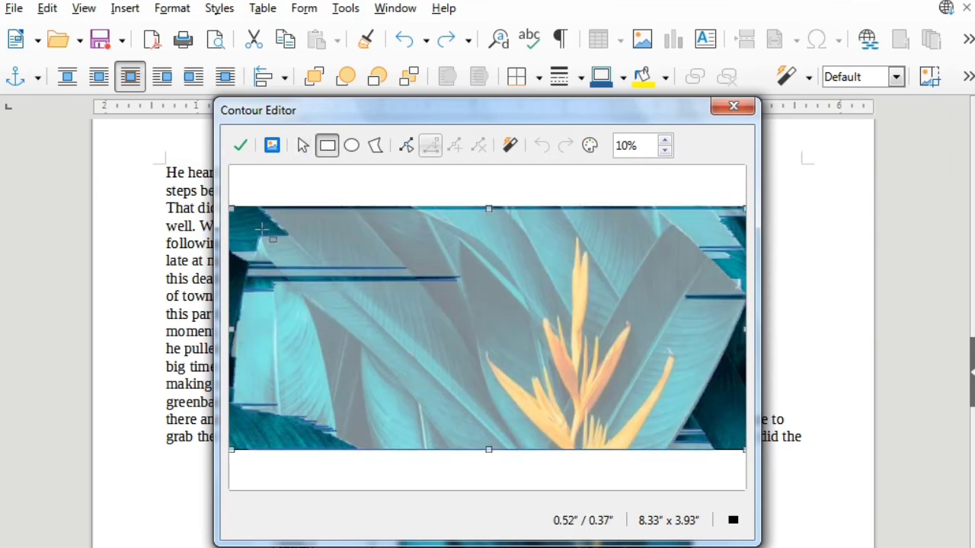
left_click_drag(261, 228, 315, 480)
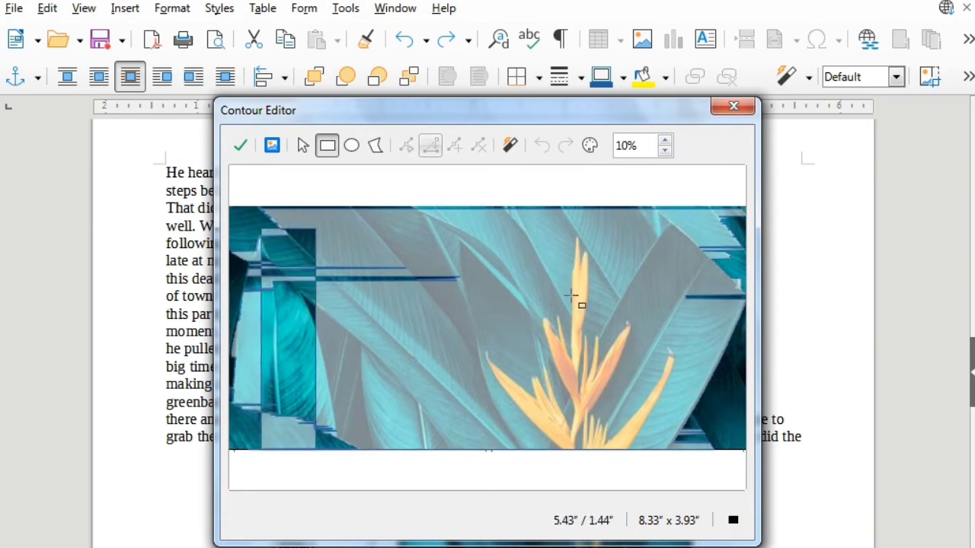
left_click_drag(530, 267, 585, 417)
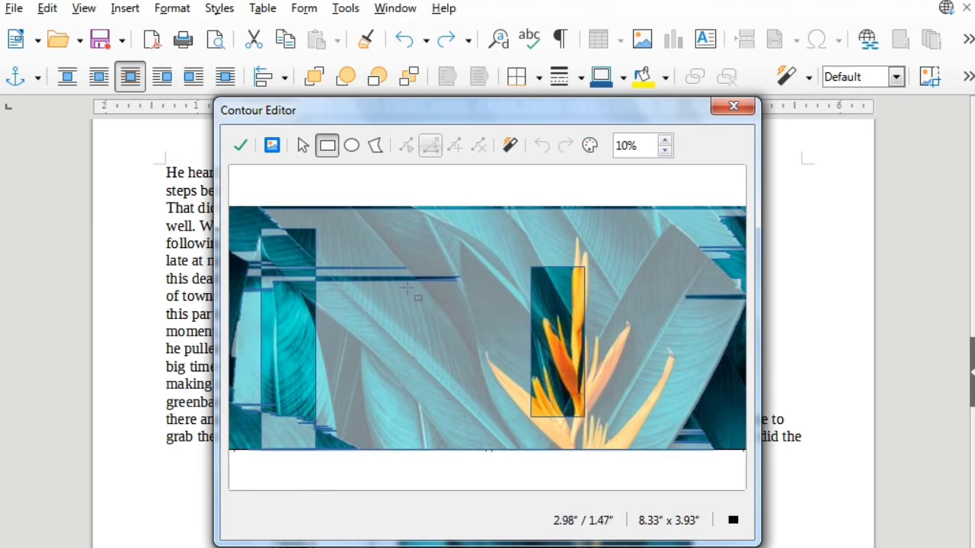
mouse_move(399, 279)
left_mouse_down()
mouse_move(421, 339)
mouse_move(451, 376)
left_mouse_up()
left_click_drag(634, 305, 699, 394)
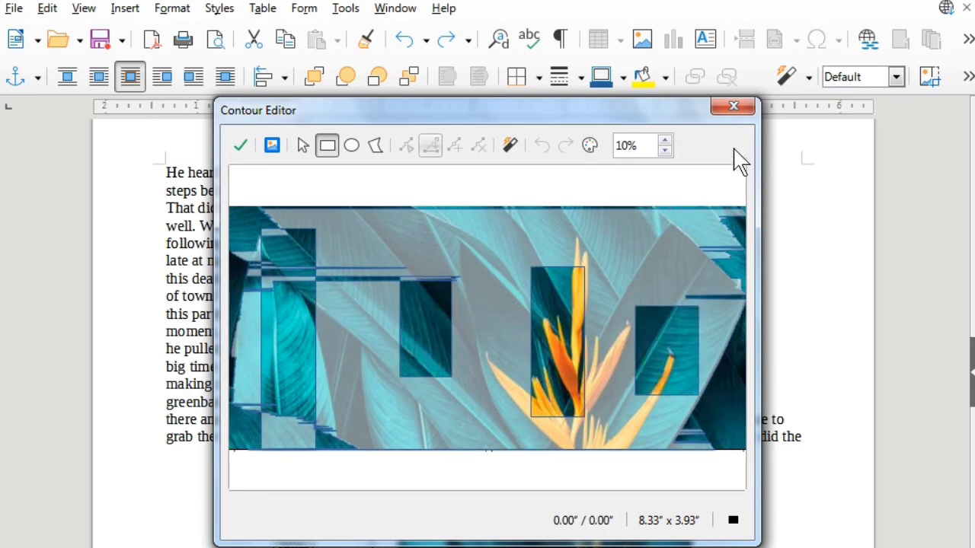
left_click(240, 149)
left_click(737, 106)
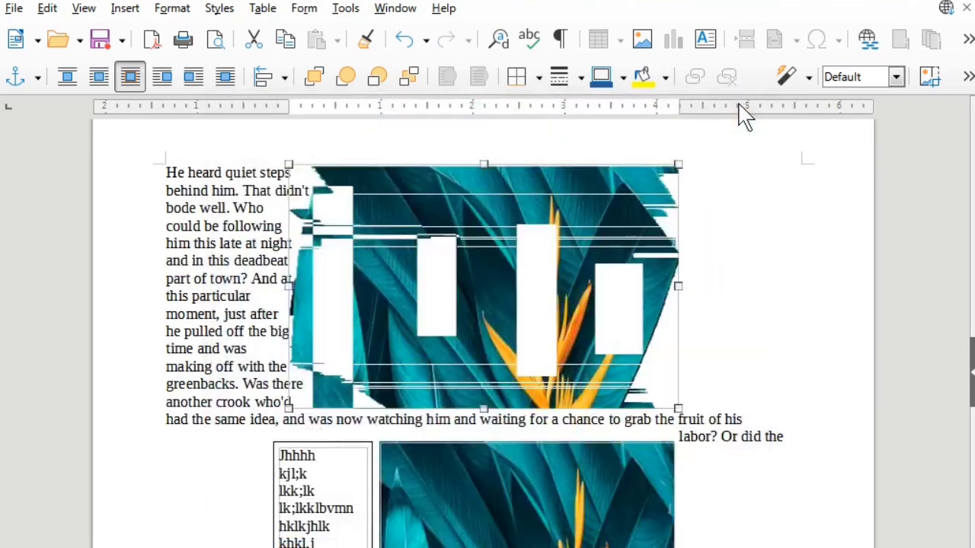
Step: Move the contoured image towards the left margin below the first text line, and view its wrap and arrange options
left_click_drag(464, 271, 336, 303)
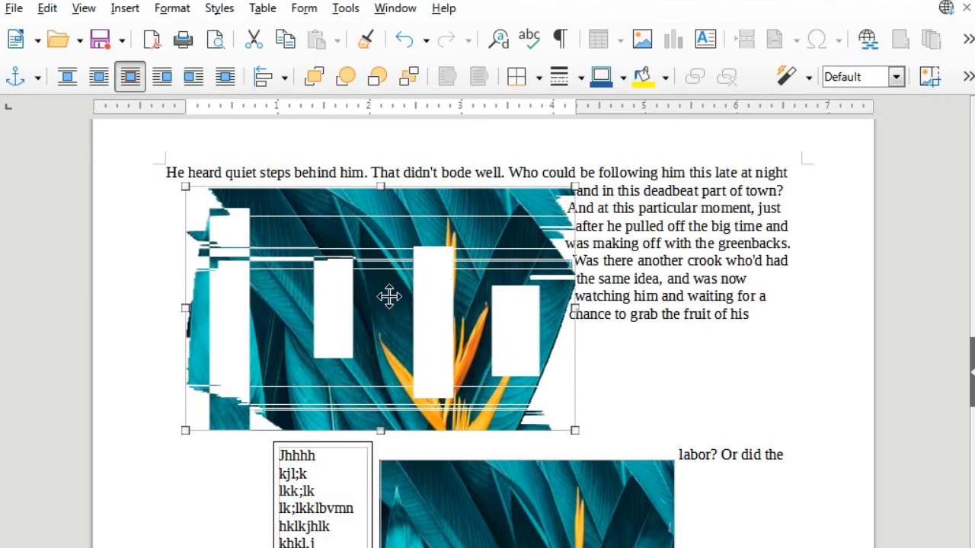
left_click(174, 13)
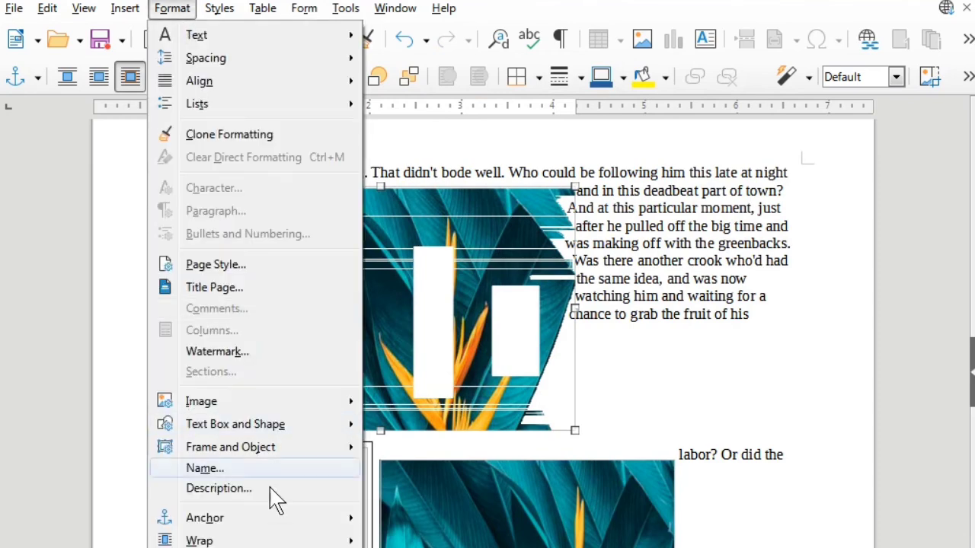
mouse_move(335, 541)
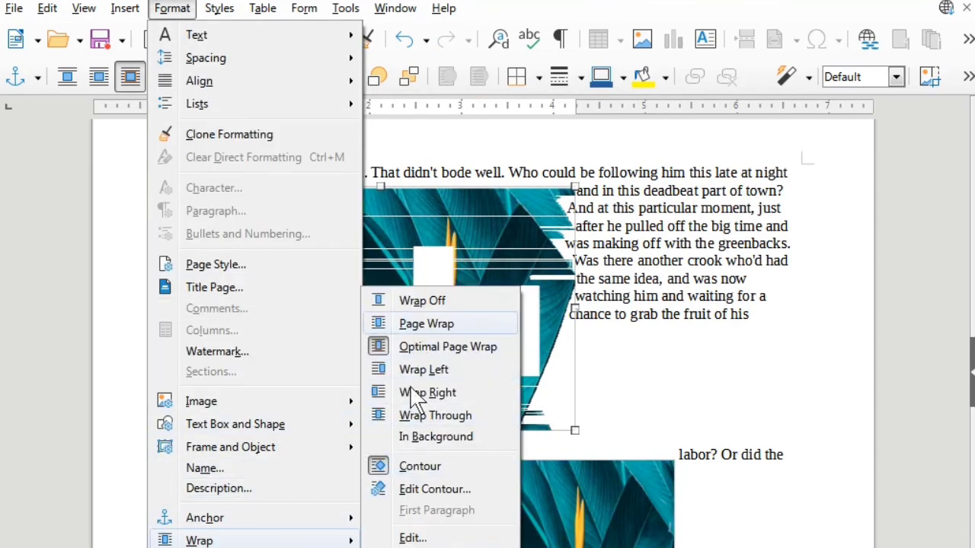
mouse_move(229, 547)
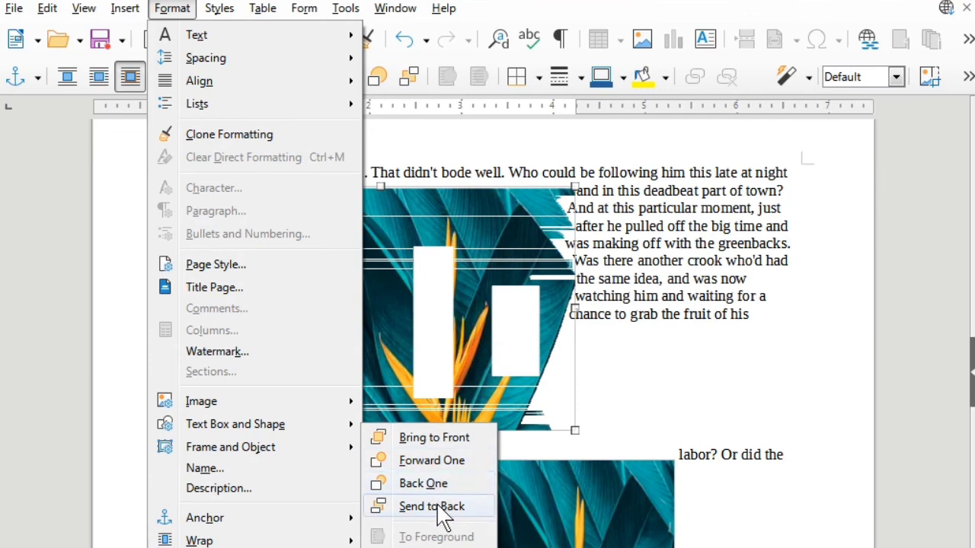
left_click(632, 293)
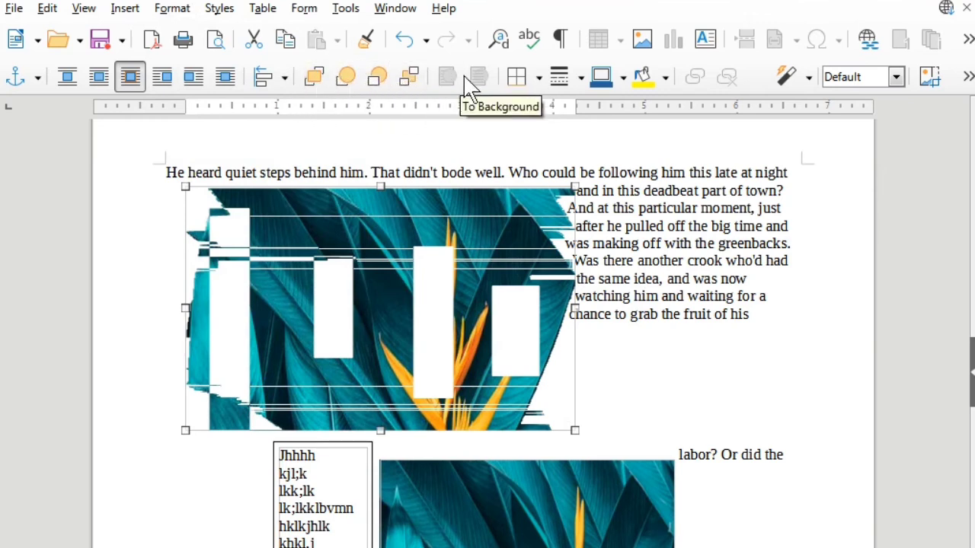
Step: View the rotate and flip options for the contoured image without applying any
left_click(174, 10)
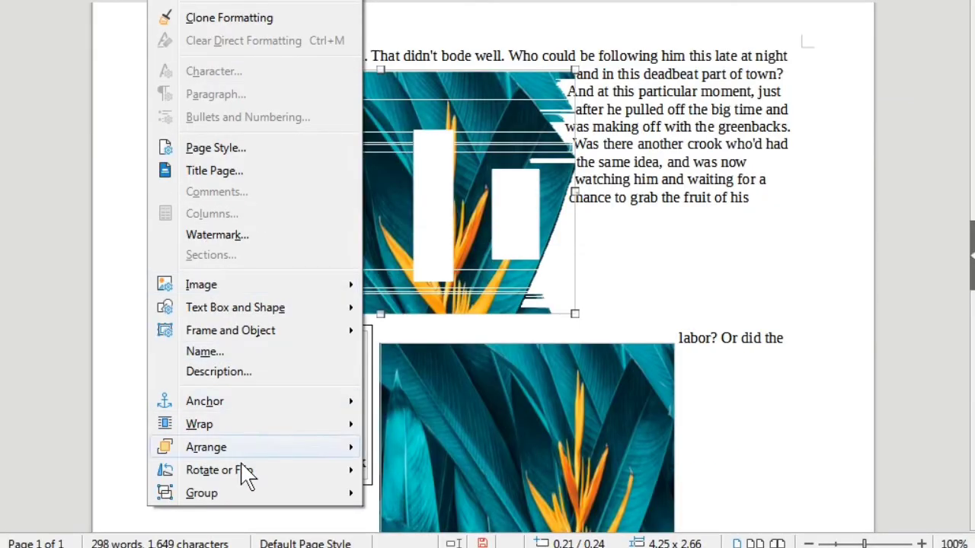
mouse_move(246, 478)
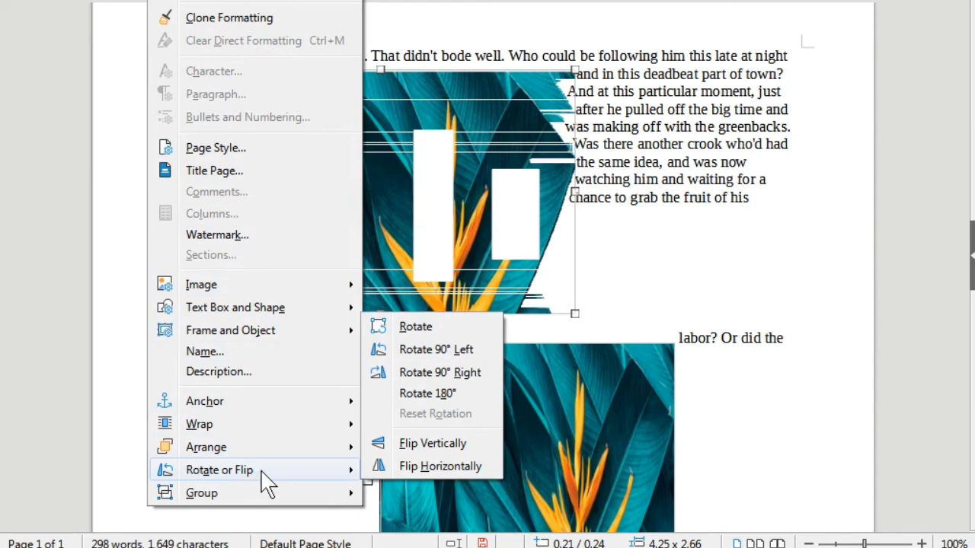
left_click(531, 431)
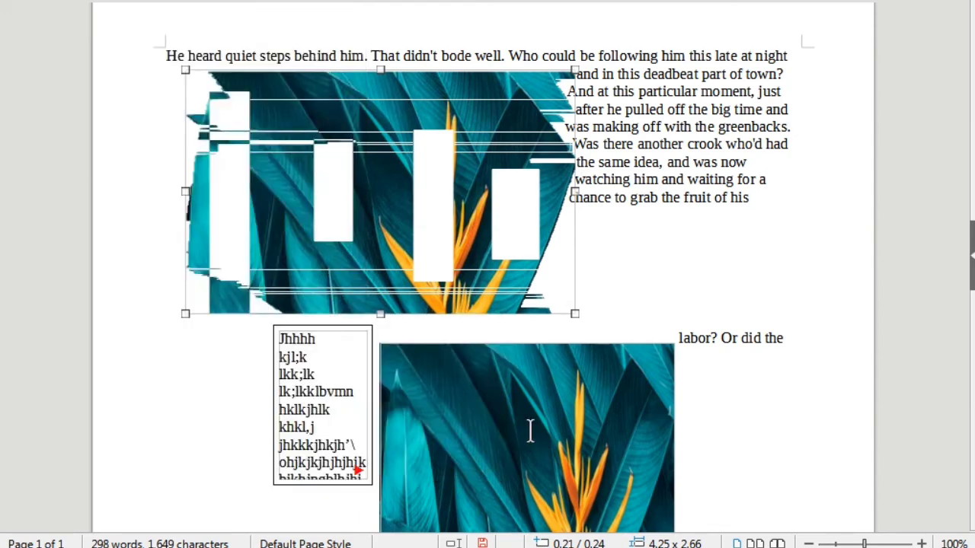
Step: Flip the lower leaf image horizontally
left_click(549, 445)
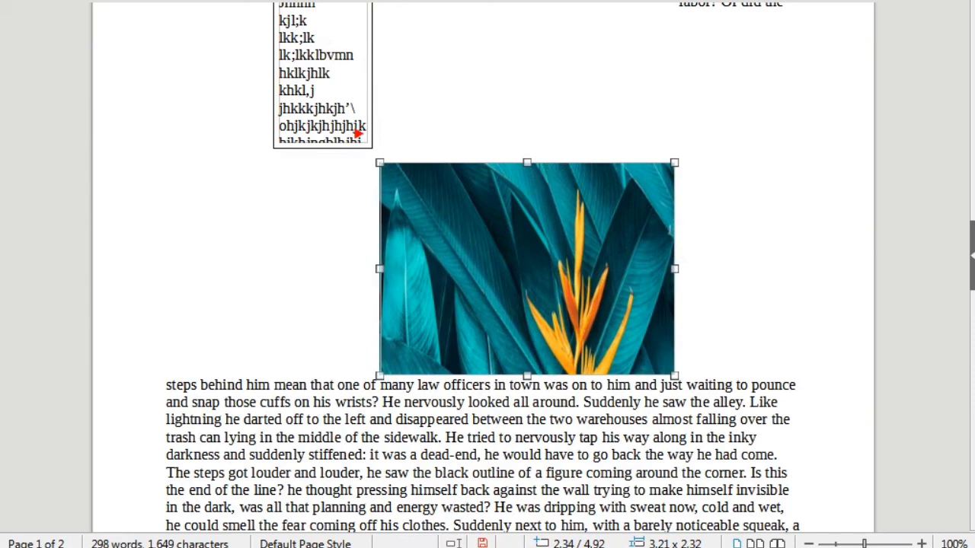
left_click(169, 1)
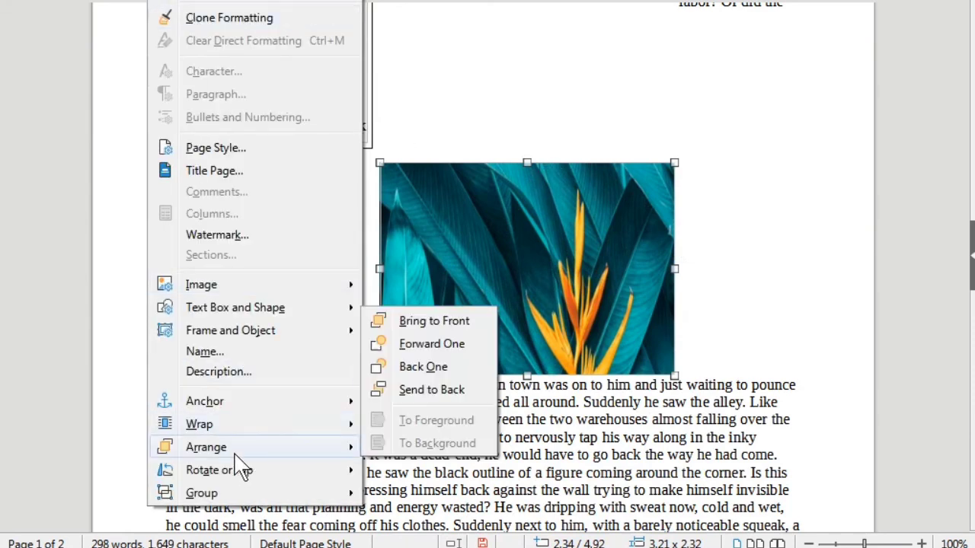
mouse_move(241, 477)
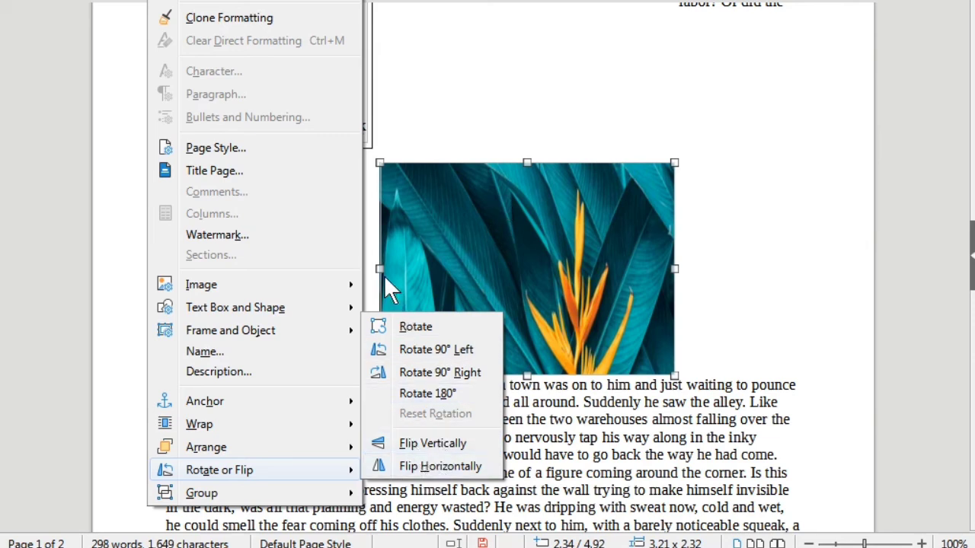
left_click(440, 468)
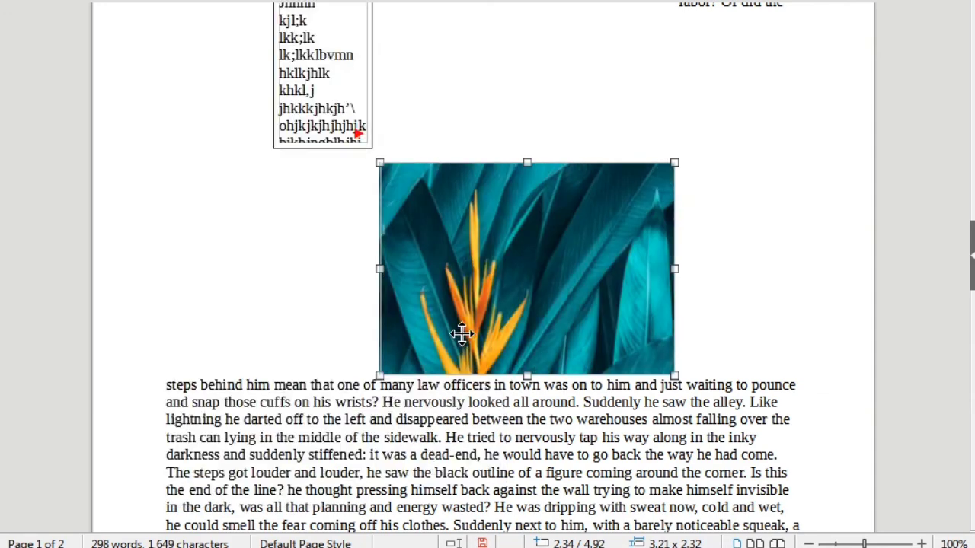
Step: View the grouping options for the flipped image without applying any, and deselect the image
right_click(358, 134)
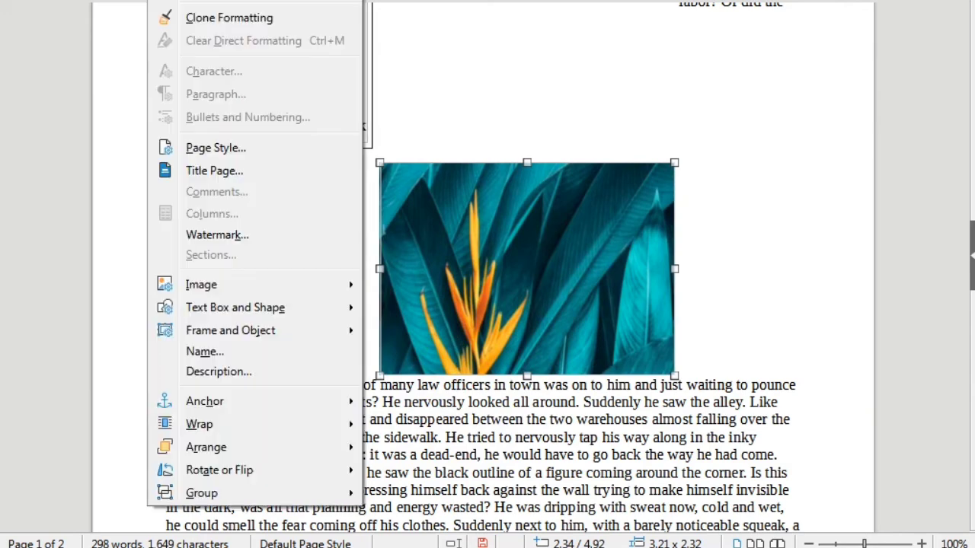
mouse_move(221, 505)
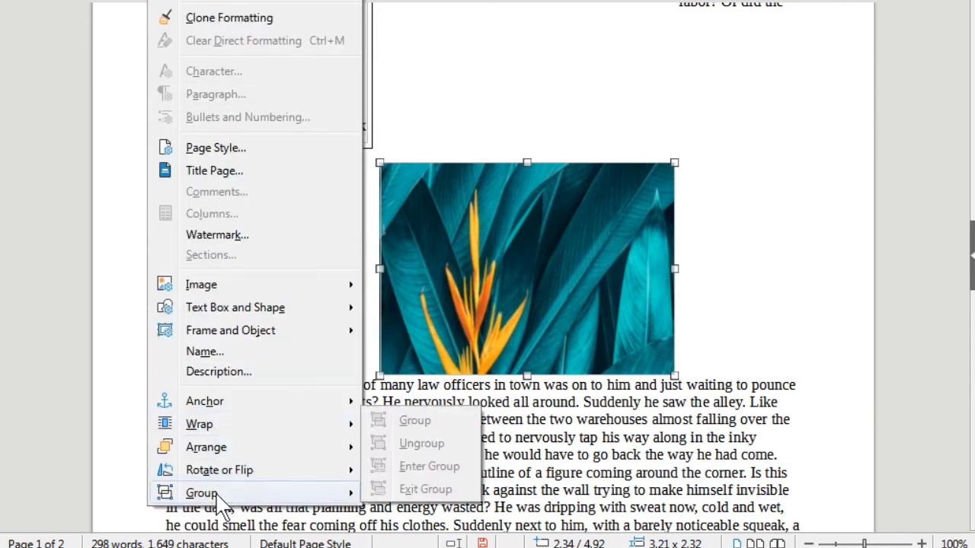
left_click(667, 400)
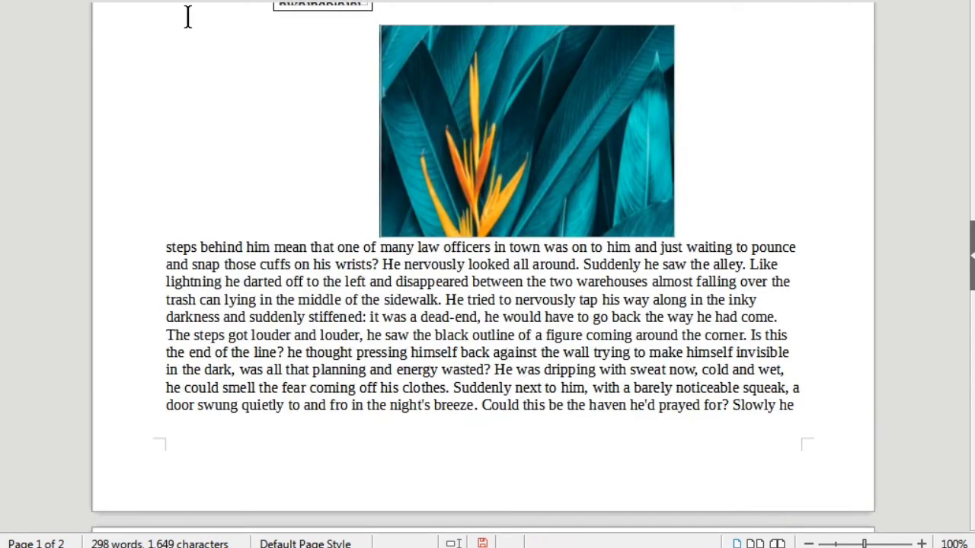
Step: Insert a smiley face symbol shape of about 1.25 x 1.19 over the text below the flipped image
left_click(125, 1)
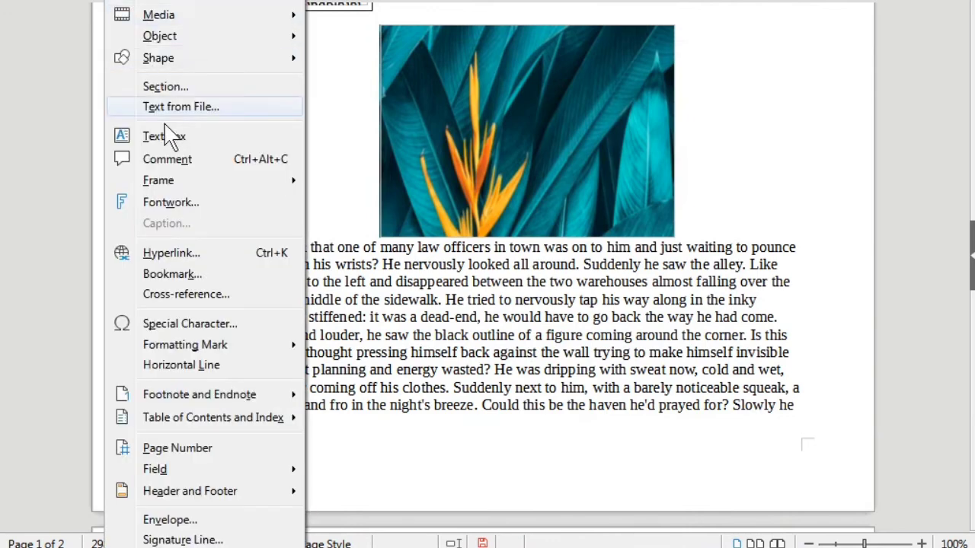
mouse_move(246, 61)
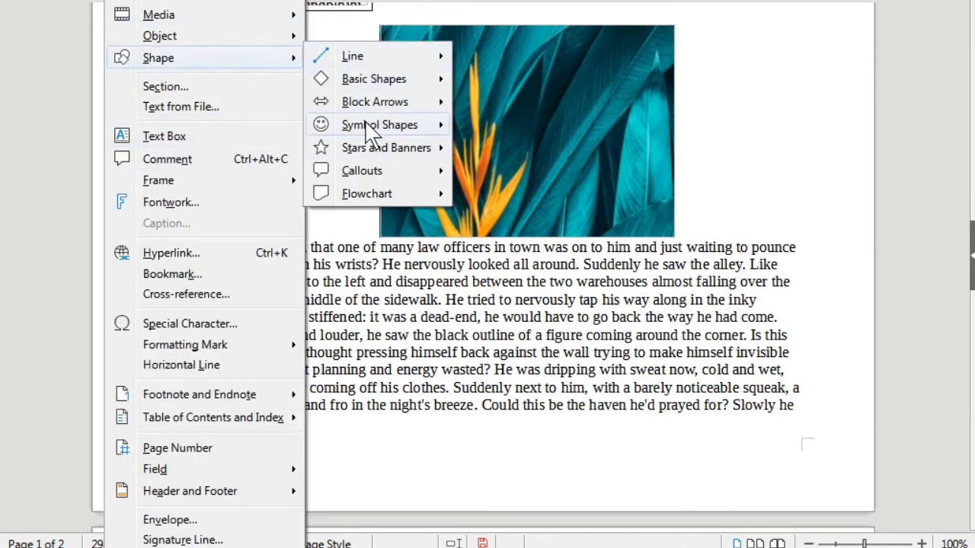
mouse_move(372, 126)
left_click(502, 122)
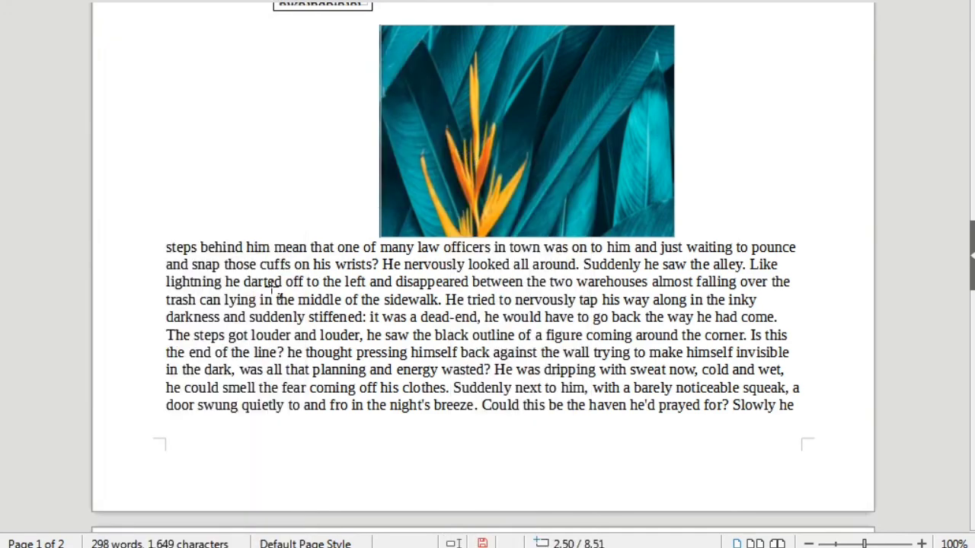
mouse_move(244, 289)
left_mouse_down()
mouse_move(279, 336)
mouse_move(361, 401)
left_mouse_up()
left_click(440, 387)
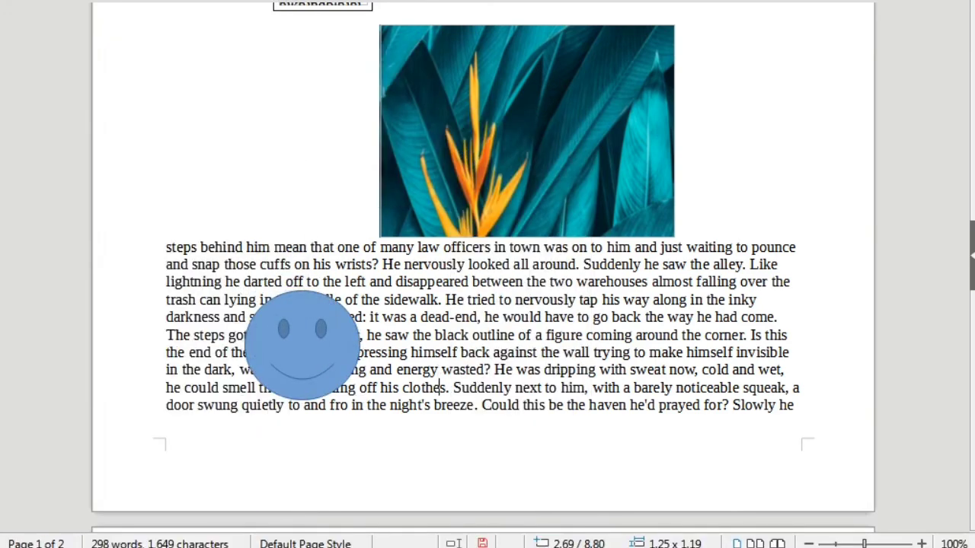
Step: Insert a right triangle of about 1.48 x 1.38 overlapping the smiley face, and shift it slightly upwards
left_click(122, 2)
mouse_move(176, 61)
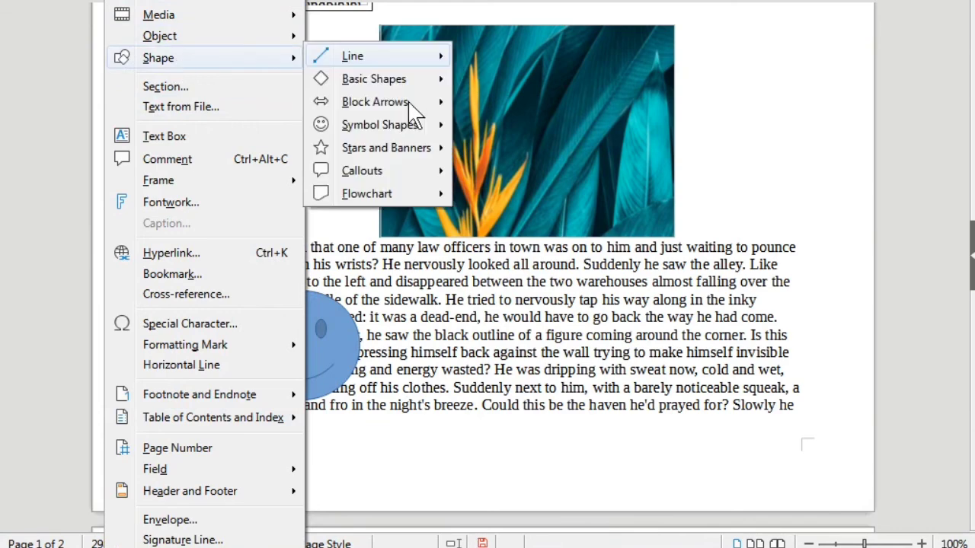
mouse_move(357, 89)
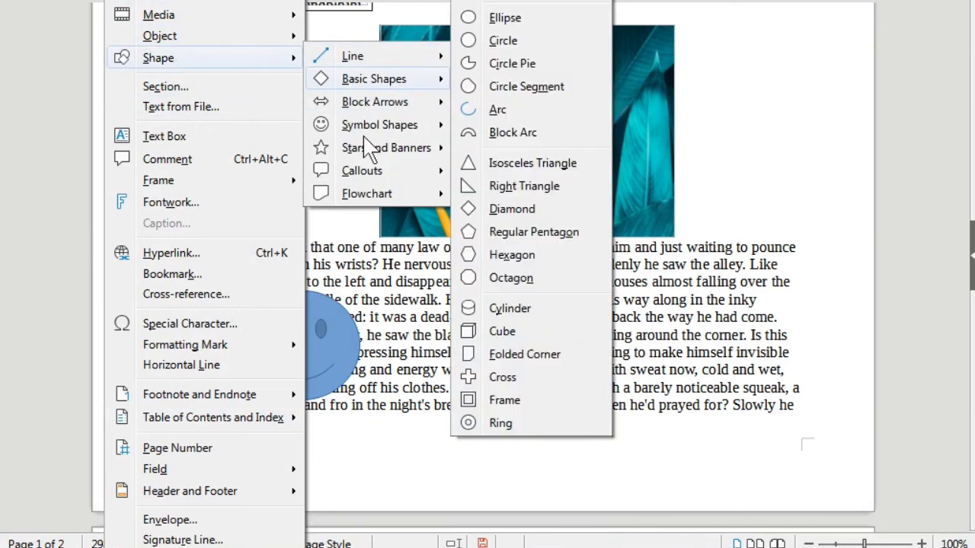
left_click(475, 183)
mouse_move(304, 262)
left_mouse_down()
mouse_move(366, 364)
mouse_move(441, 389)
left_mouse_up()
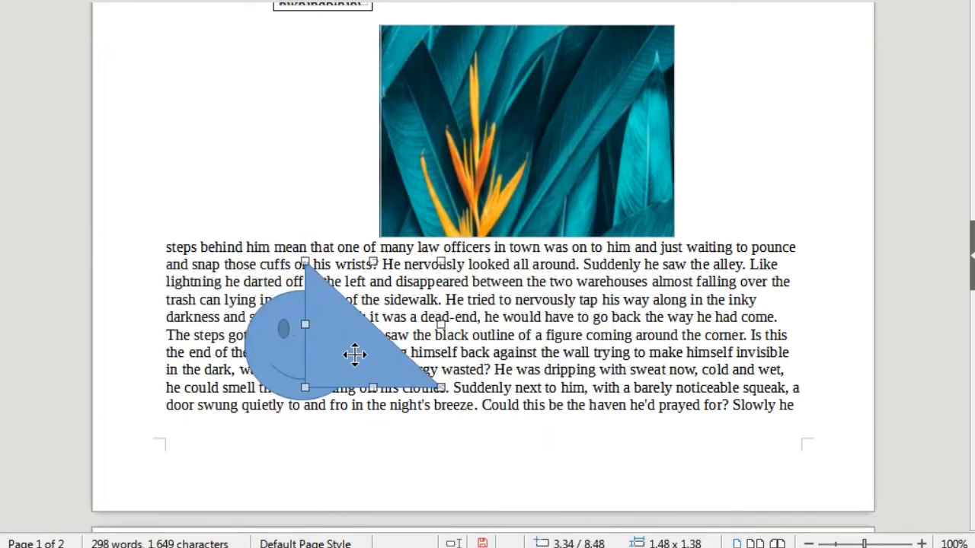
left_click_drag(355, 354, 355, 318)
left_click(427, 430)
Step: Select the triangle and the smiley face together and group them
scroll(427, 314, "down", 3)
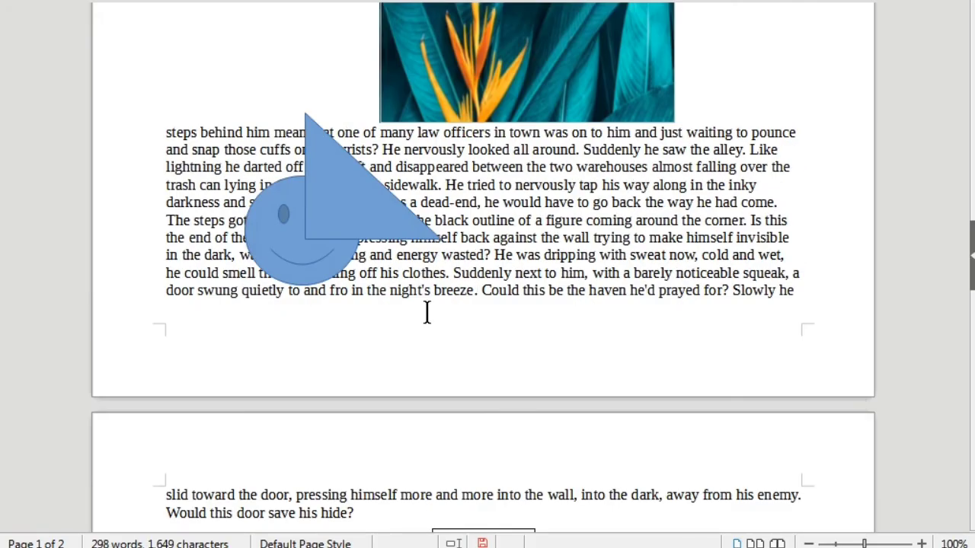
left_click(351, 204)
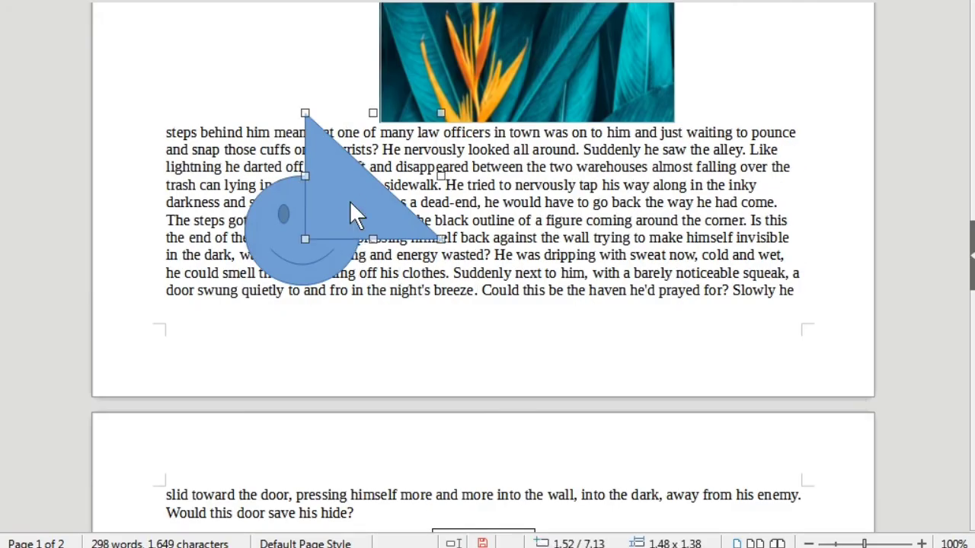
left_click(291, 264, "shift")
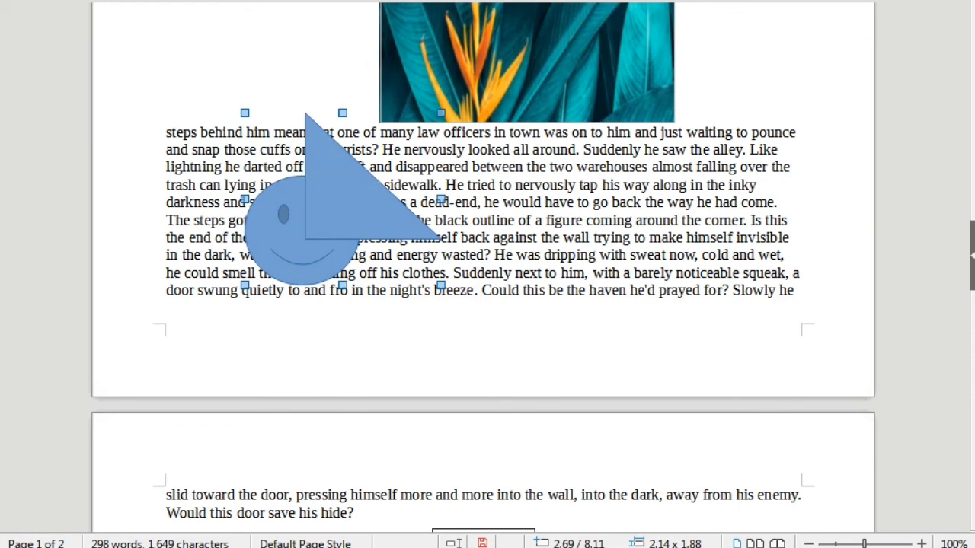
left_click(166, 0)
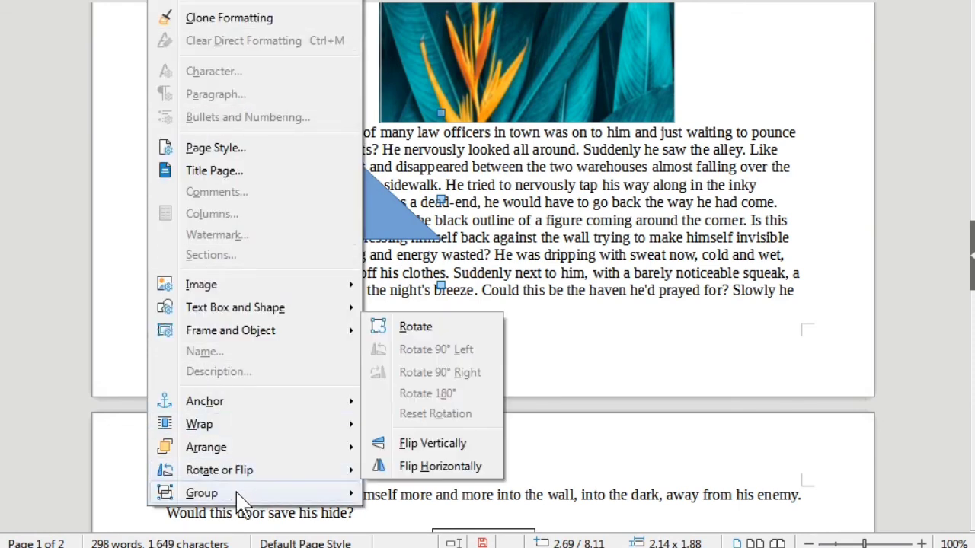
mouse_move(237, 495)
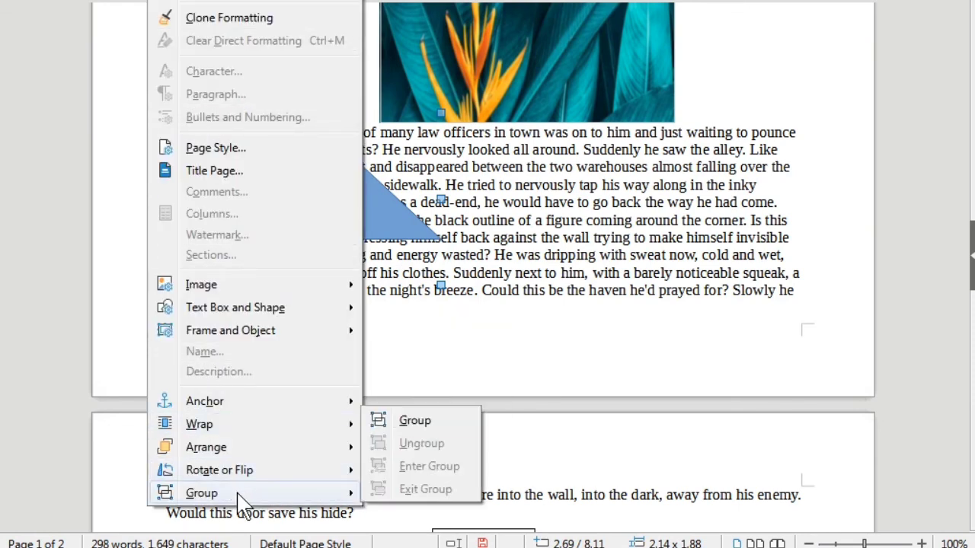
left_click(413, 423)
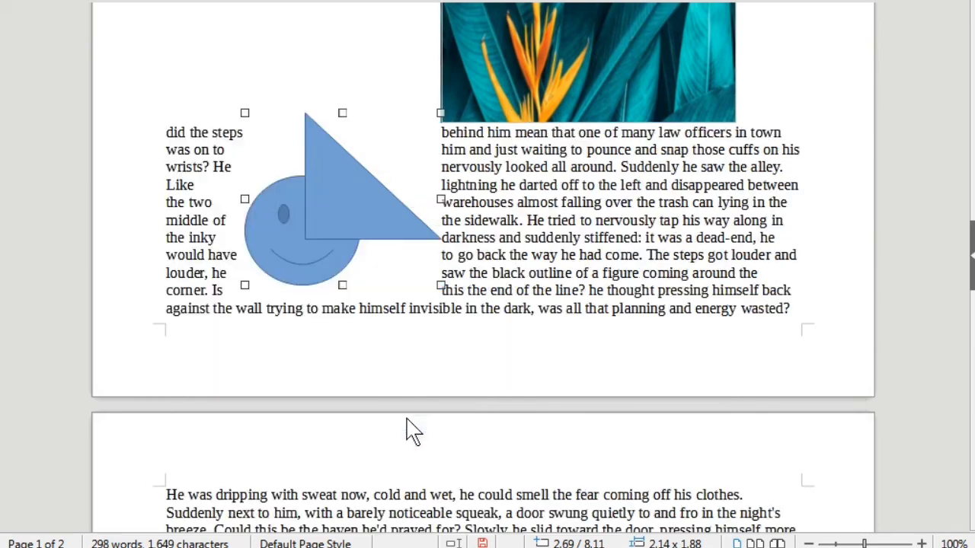
Step: Move the grouped shapes away from their place in the text, and move the empty frame up over the paragraph
left_click_drag(322, 205, 528, 256)
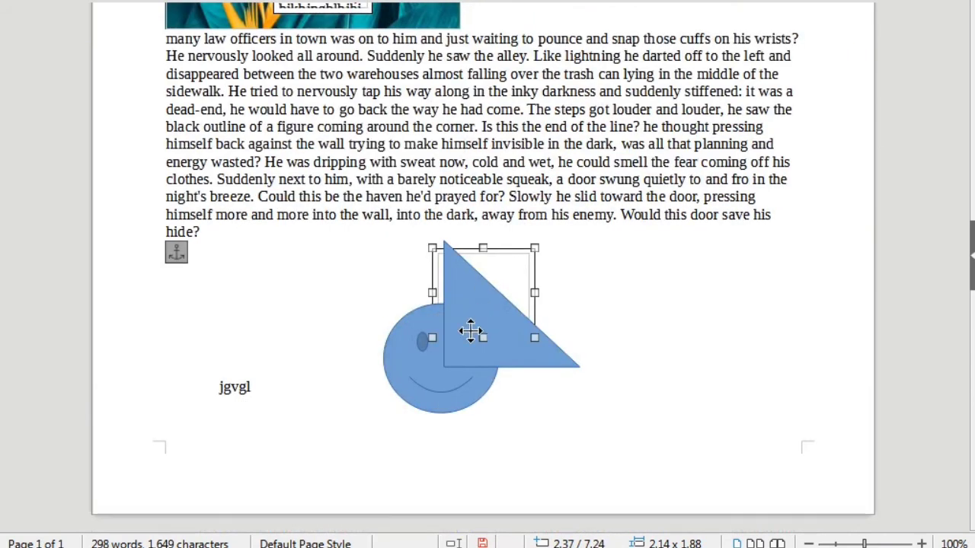
left_click_drag(467, 330, 458, 201)
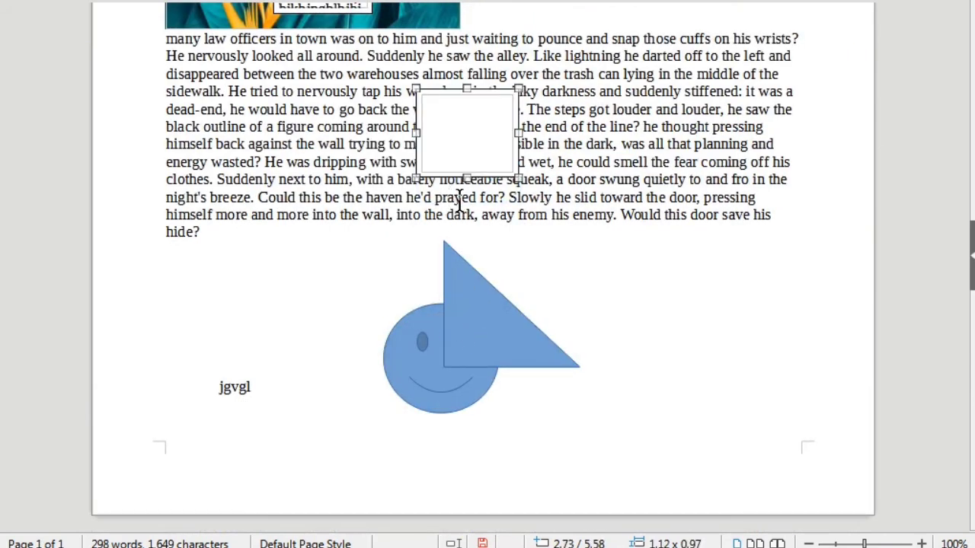
Step: Enlarge the shape group to about 2.62 x 2.42 and move it over the end of the paragraph, beside the empty frame
left_click_drag(467, 343, 493, 282)
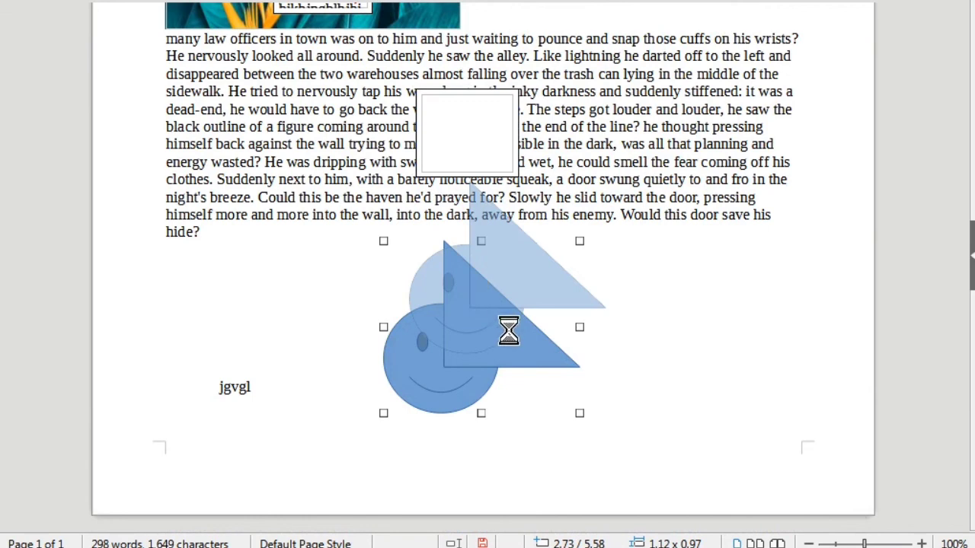
left_click_drag(502, 315, 457, 307)
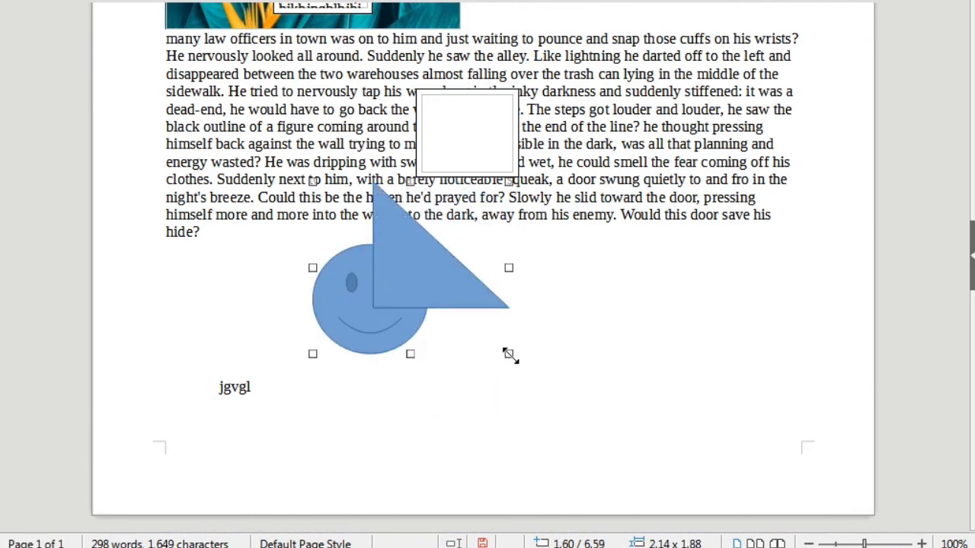
left_click_drag(508, 354, 552, 405)
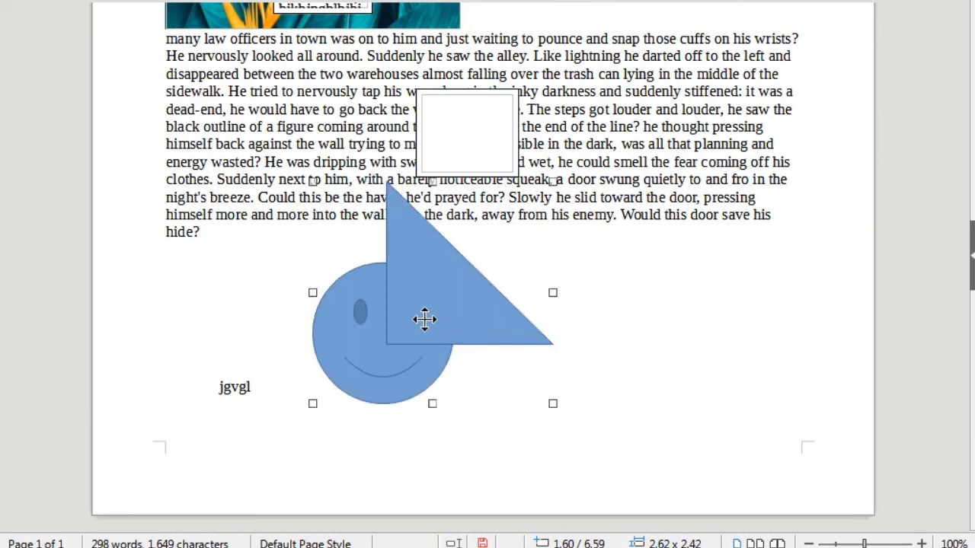
left_click_drag(424, 320, 379, 251)
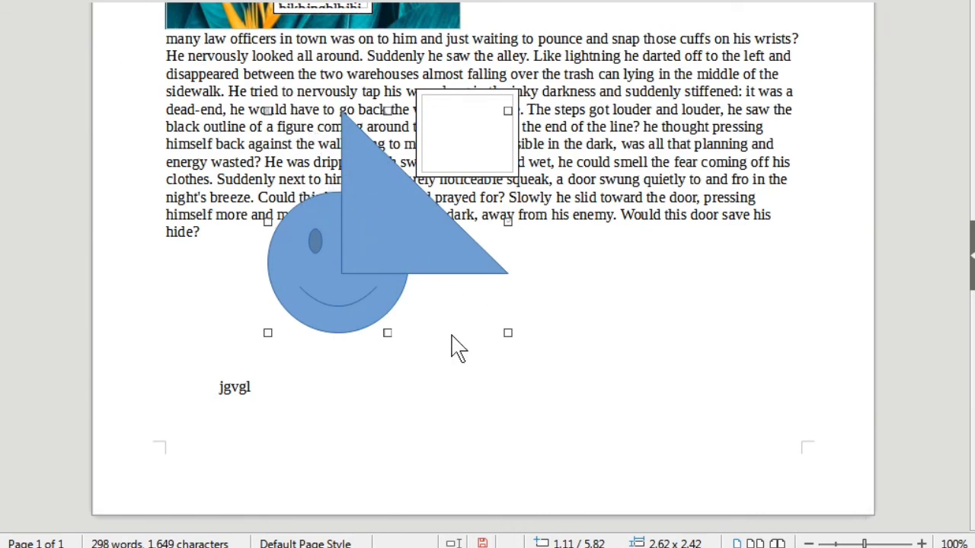
Step: Enter the shape group and try to select the triangle inside it
left_click(166, 1)
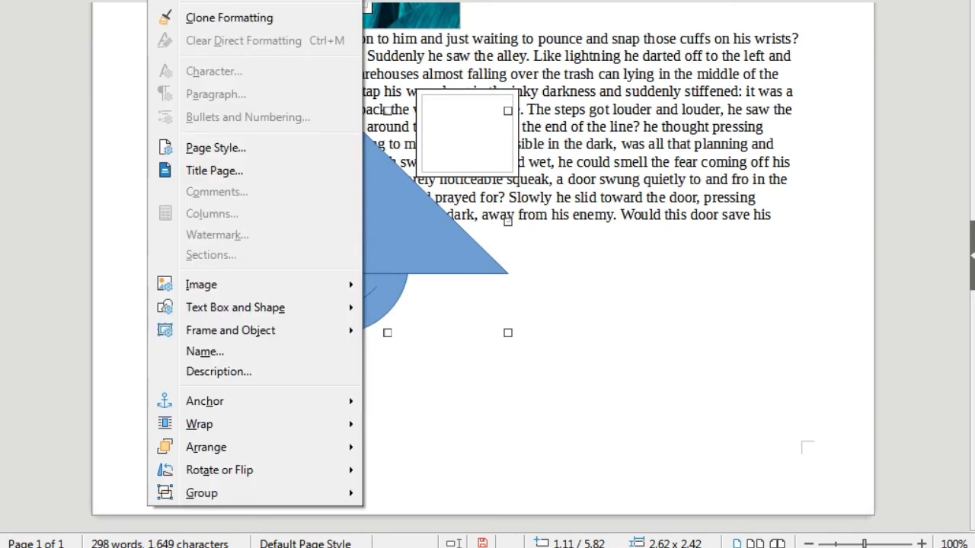
mouse_move(308, 484)
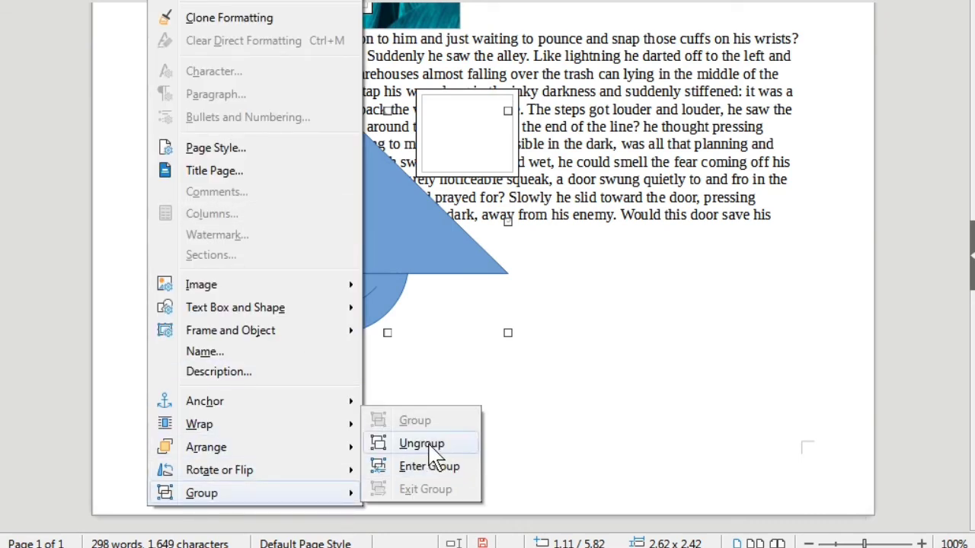
left_click(423, 476)
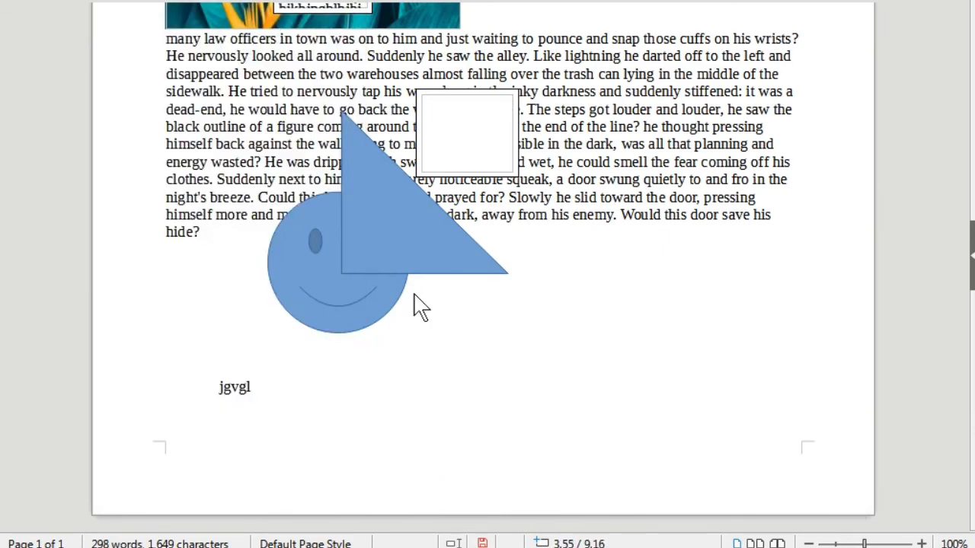
left_click(398, 228)
left_click(406, 233)
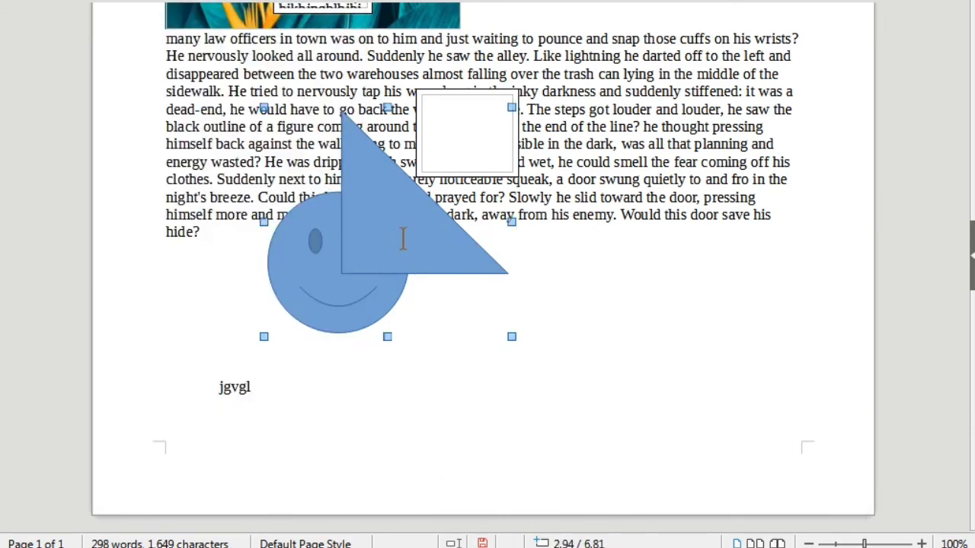
Step: Review the formatting commands offered for the shape group, covering image, shape, anchor, wrap, arrange, rotate, group and frame options
right_click(384, 219)
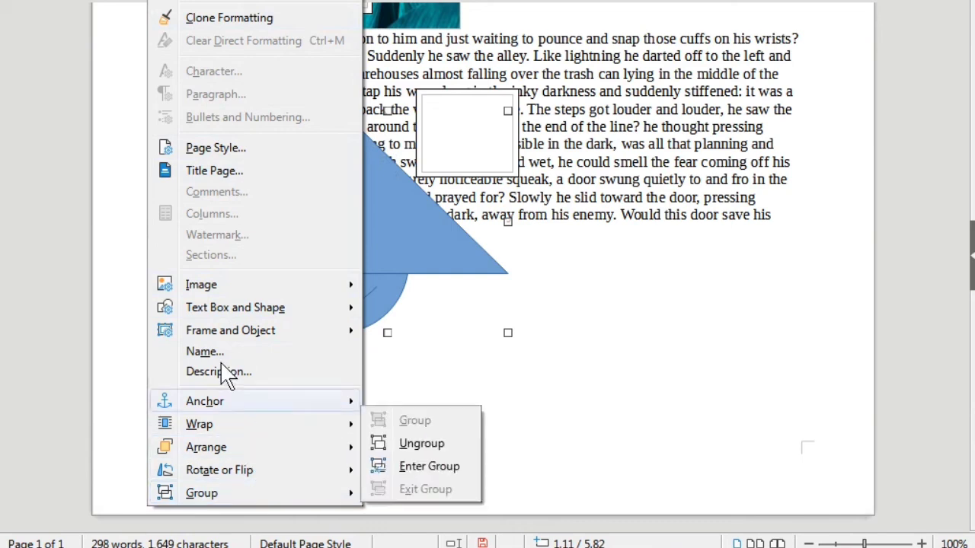
mouse_move(246, 293)
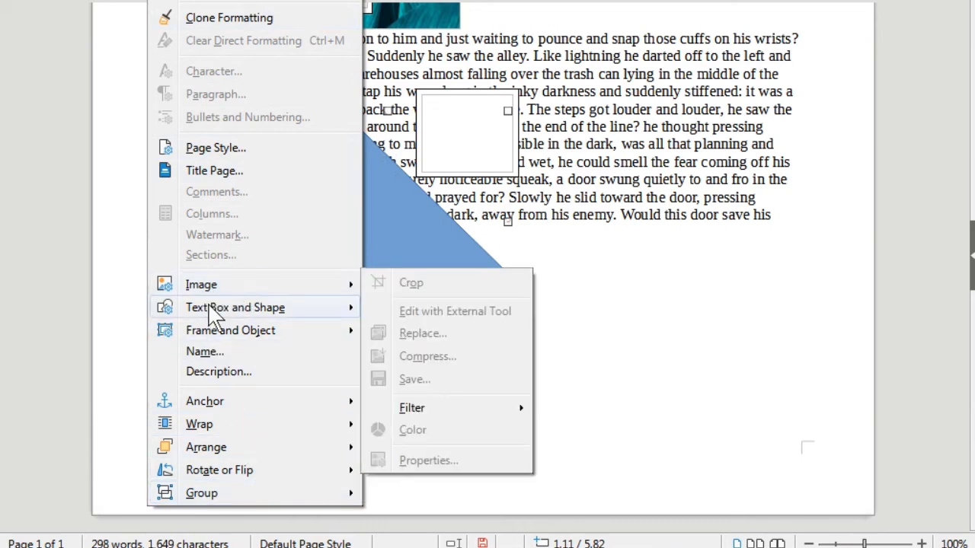
mouse_move(215, 314)
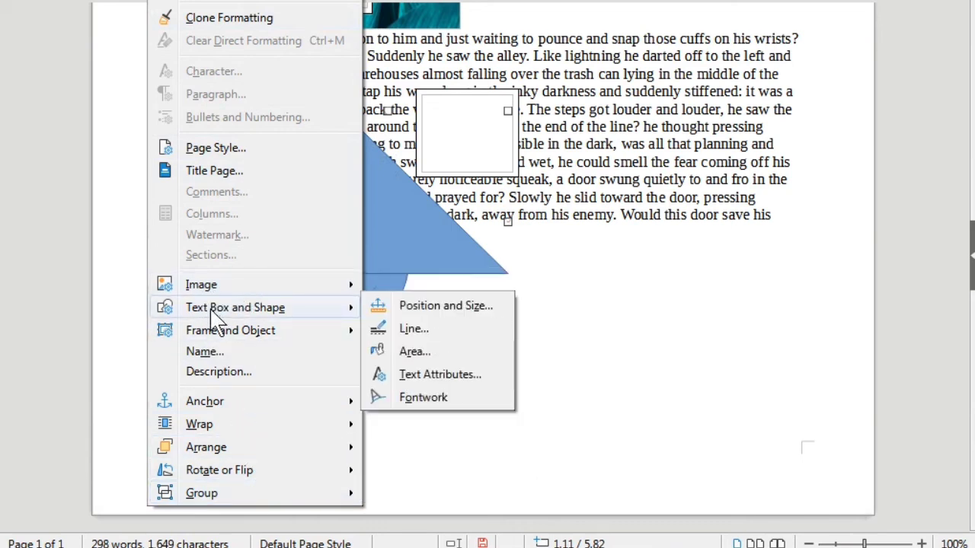
mouse_move(214, 339)
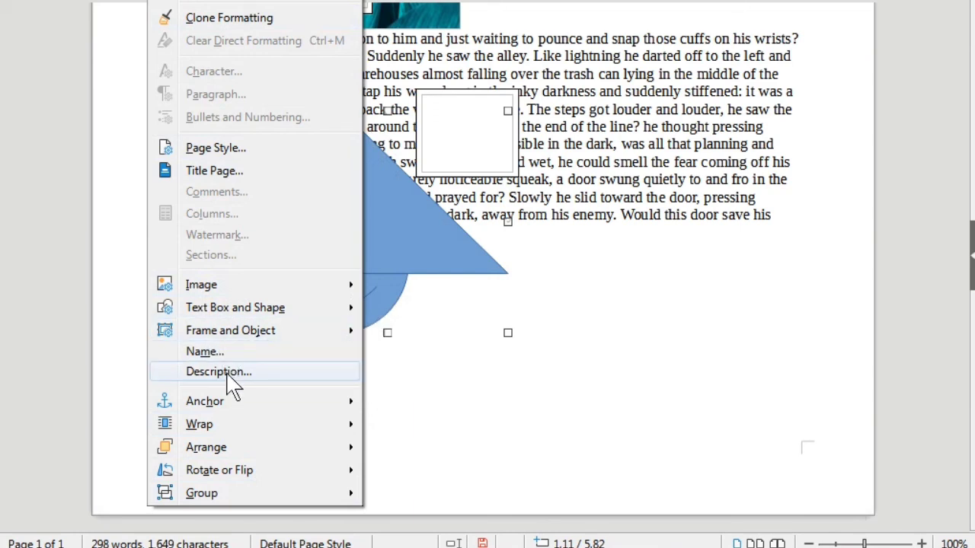
mouse_move(227, 405)
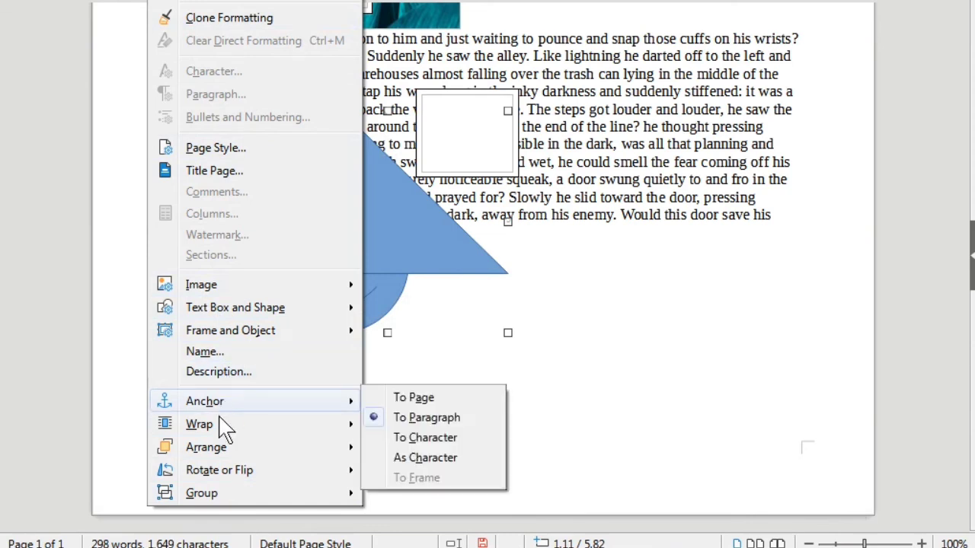
mouse_move(220, 433)
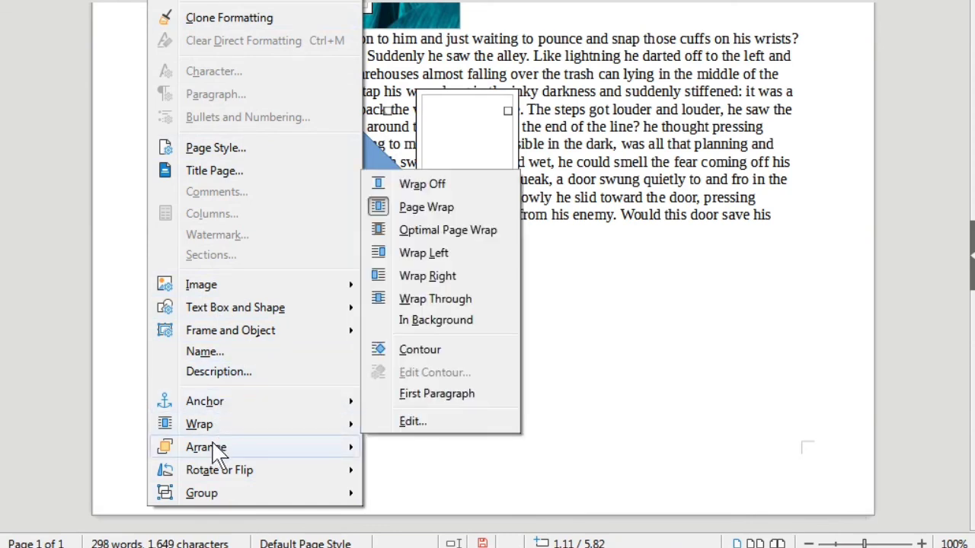
mouse_move(215, 455)
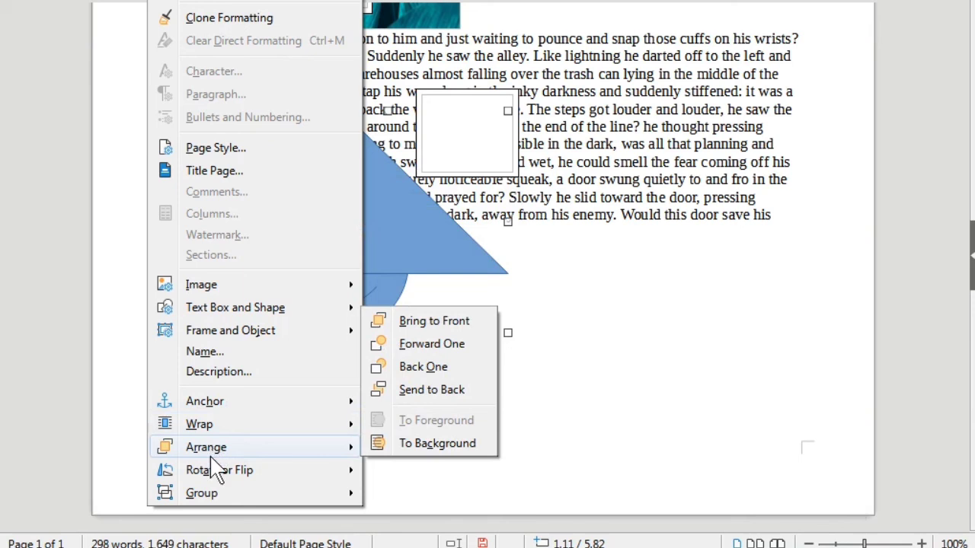
mouse_move(221, 472)
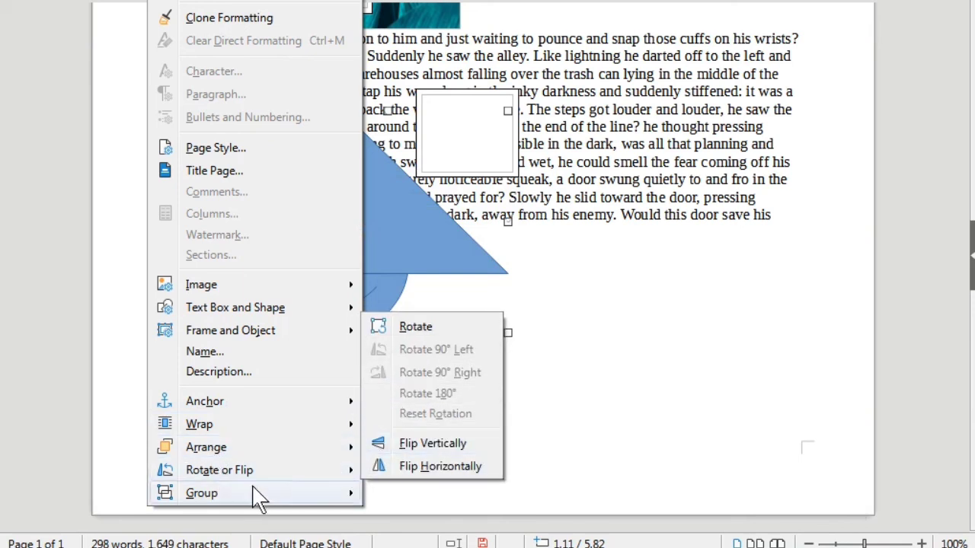
mouse_move(228, 499)
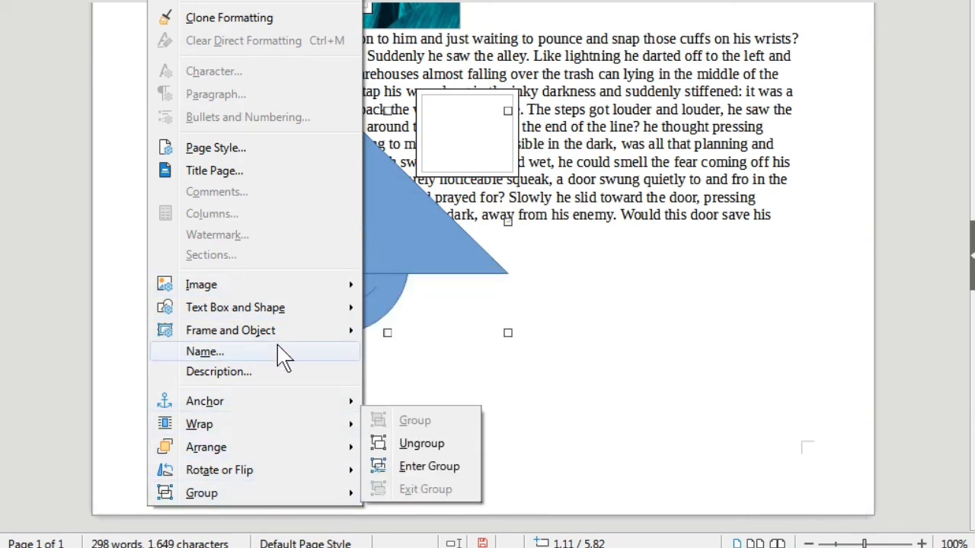
mouse_move(279, 342)
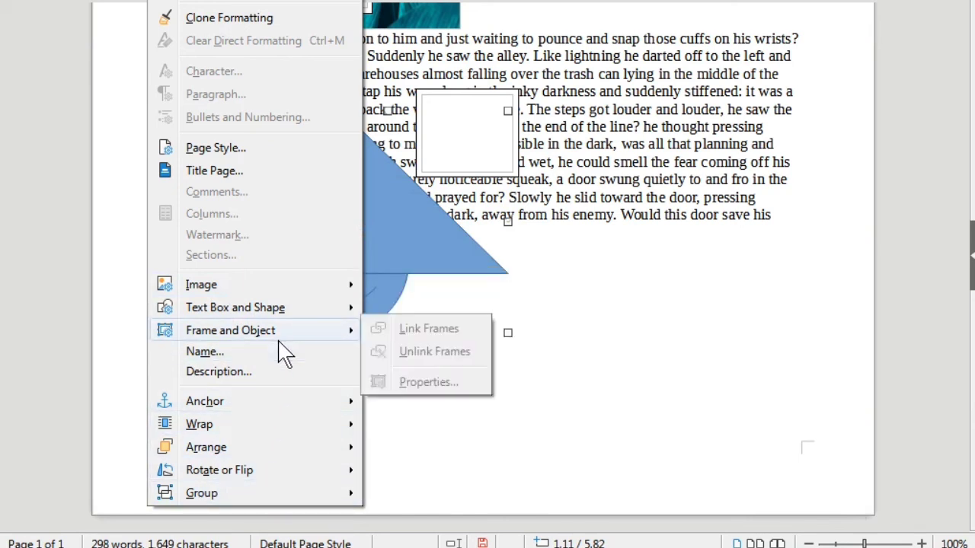